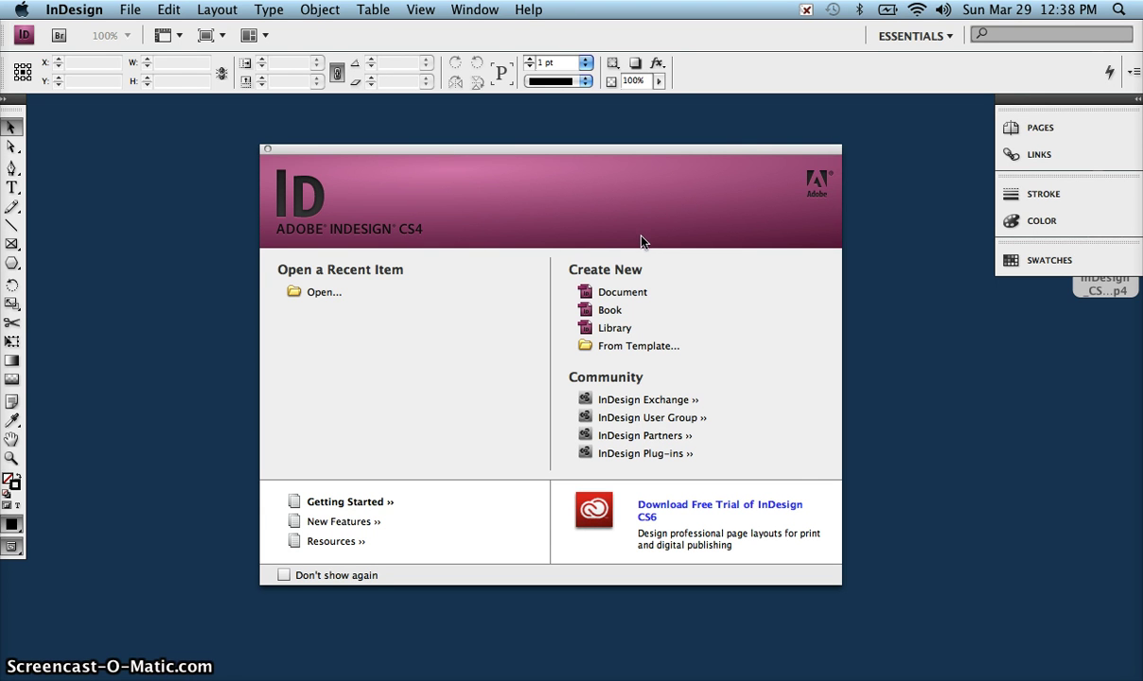
Create a new document from the Welcome screen's Create New list
{"action": "left_click", "coordinate": [610, 291]}
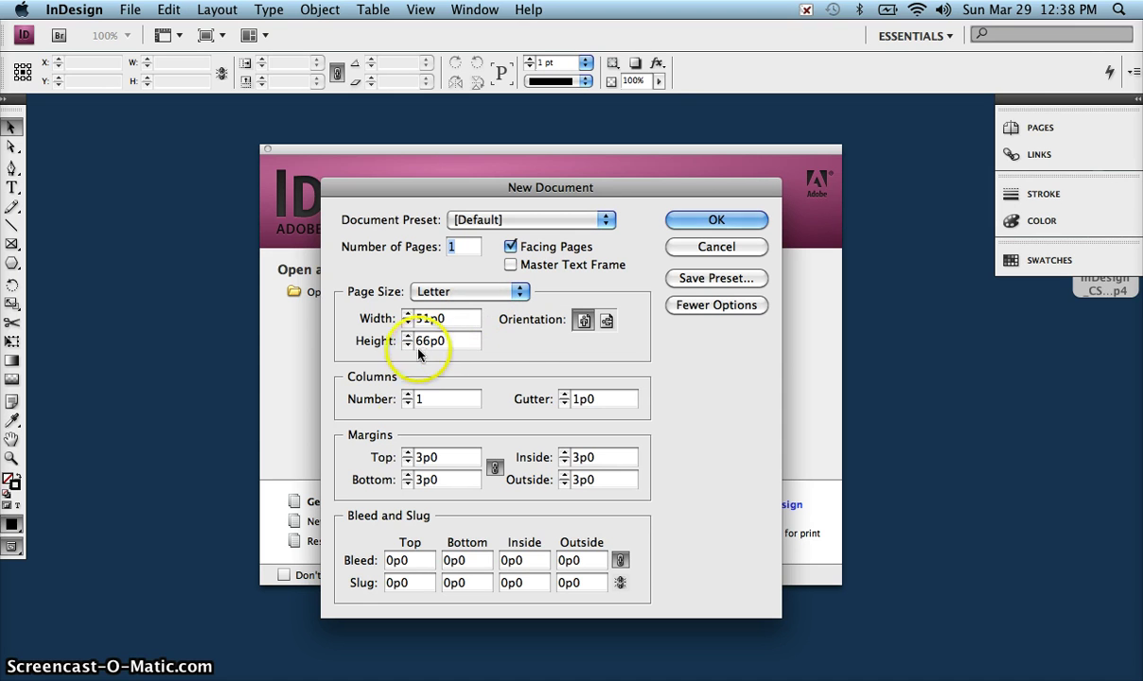
Set all four margins to 5p0 and the bleed to 2p0
{"action": "left_click", "coordinate": [411, 458]}
{"action": "type", "text": "5"}
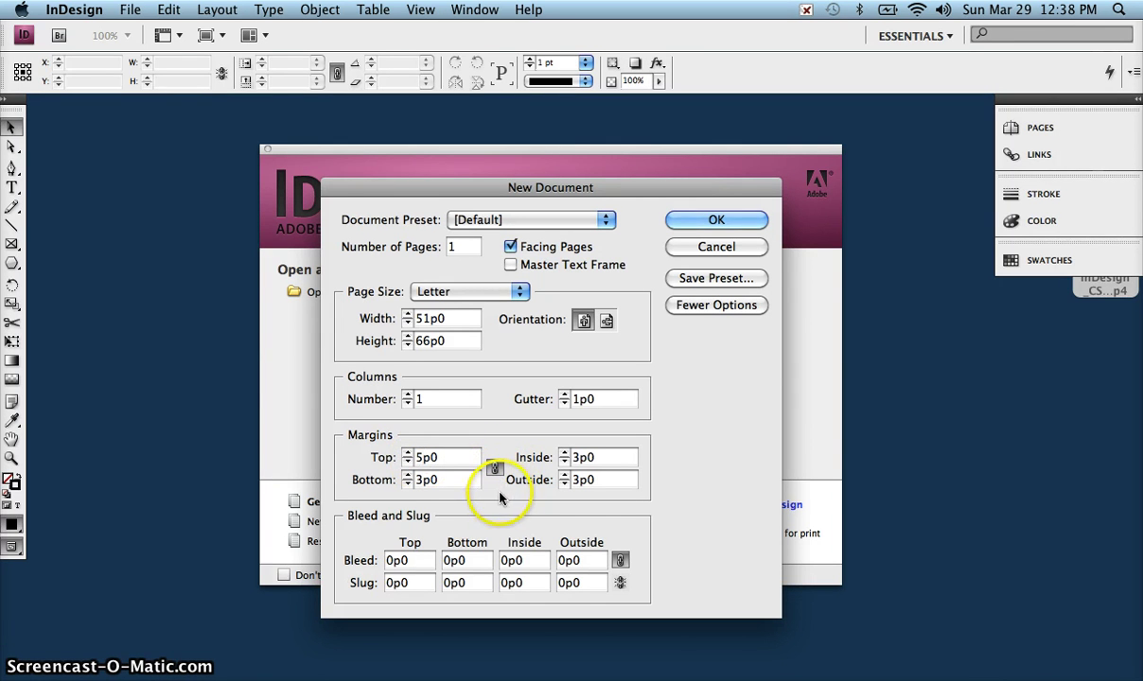
{"action": "left_click", "coordinate": [460, 481]}
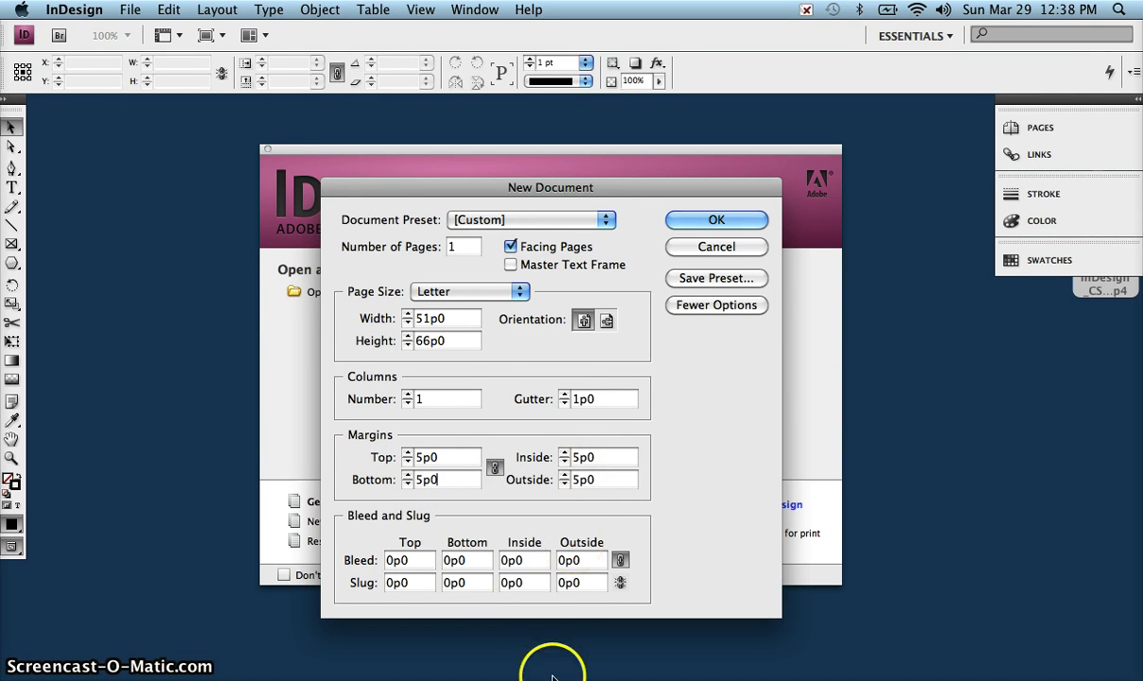
{"action": "left_click", "coordinate": [390, 563]}
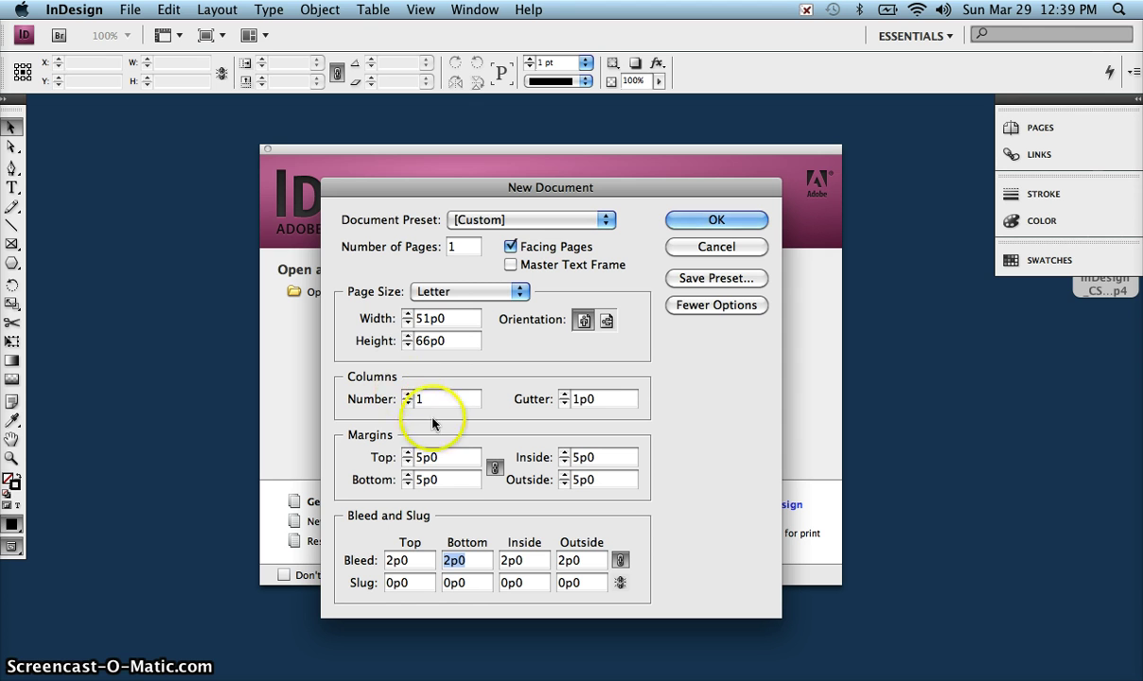
Make the page two columns with a 3p0 gutter and create the document
{"action": "left_click", "coordinate": [407, 394]}
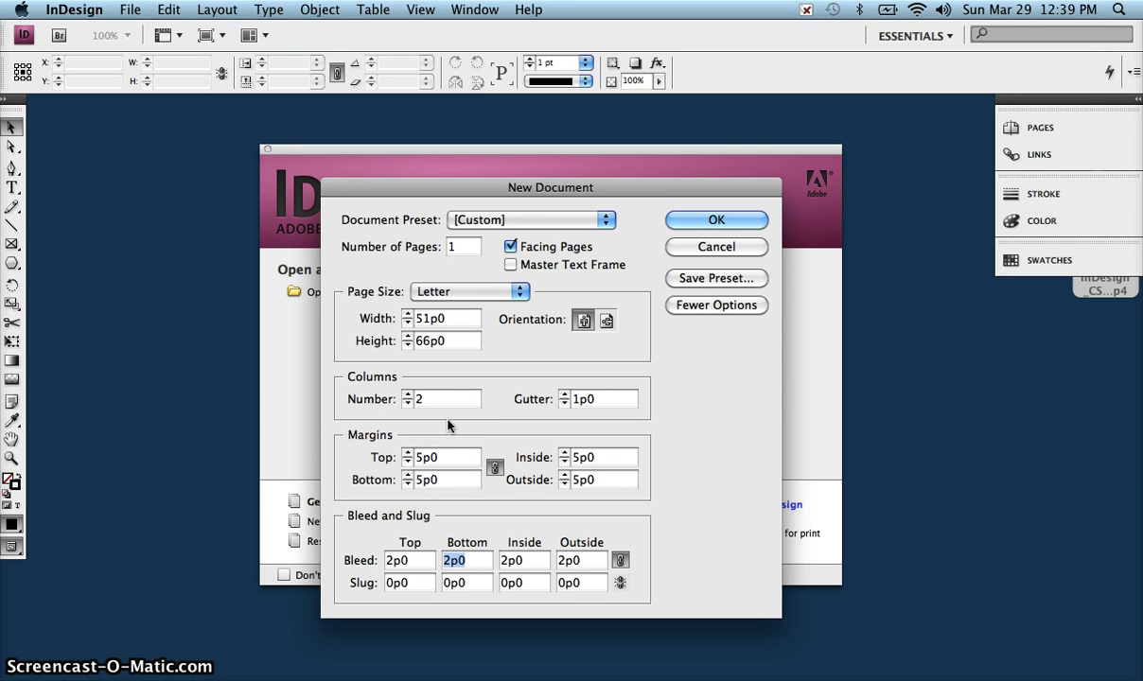
{"action": "left_click", "coordinate": [568, 401]}
{"action": "left_click", "coordinate": [565, 395]}
{"action": "left_click", "coordinate": [565, 395]}
{"action": "left_click", "coordinate": [565, 395]}
{"action": "left_click", "coordinate": [564, 396]}
{"action": "left_click", "coordinate": [565, 395]}
{"action": "left_click", "coordinate": [565, 396]}
{"action": "left_click", "coordinate": [565, 395]}
{"action": "left_click", "coordinate": [565, 395]}
{"action": "left_click", "coordinate": [565, 396]}
{"action": "left_click", "coordinate": [565, 396]}
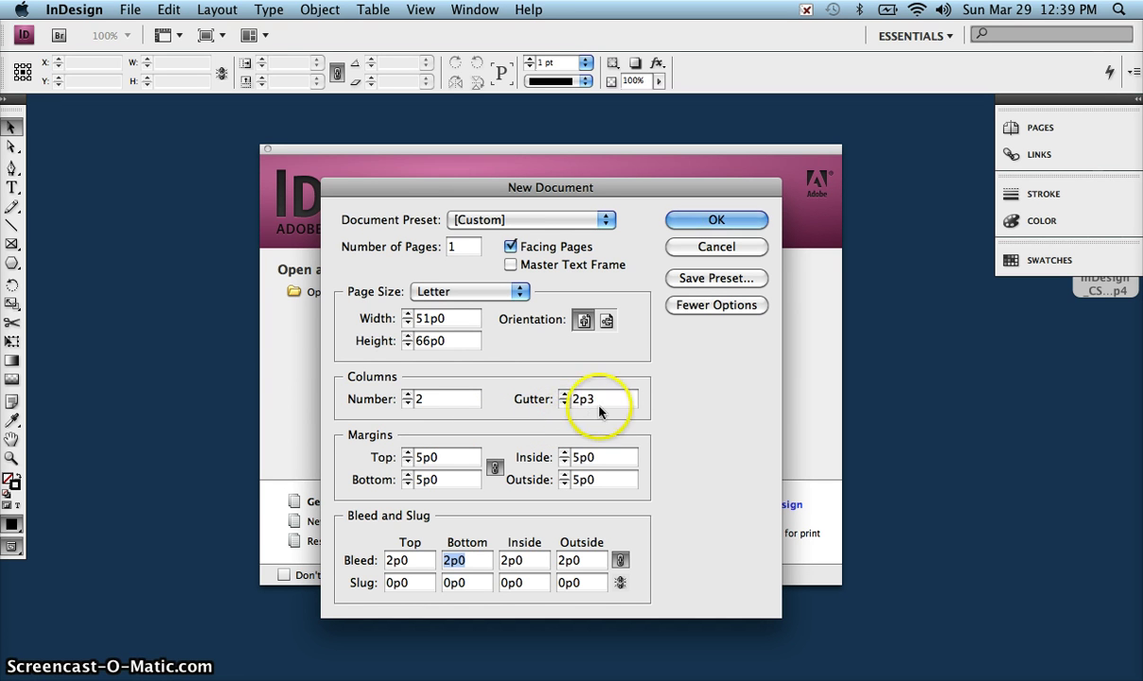
{"action": "left_click", "coordinate": [564, 396]}
{"action": "left_click", "coordinate": [564, 395]}
{"action": "left_click", "coordinate": [565, 396]}
{"action": "left_click", "coordinate": [565, 395]}
{"action": "left_click", "coordinate": [565, 396]}
{"action": "left_click", "coordinate": [564, 396]}
{"action": "left_click", "coordinate": [564, 395]}
{"action": "left_click", "coordinate": [565, 396]}
{"action": "left_click", "coordinate": [737, 225]}
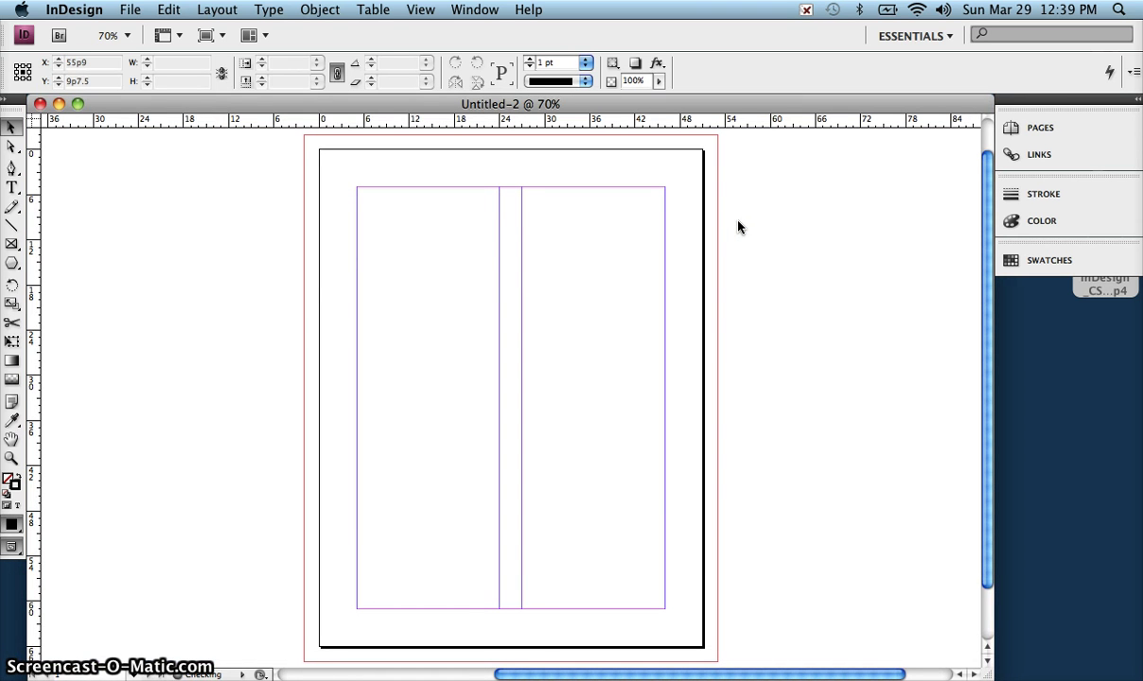
{"action": "left_click_drag", "start_coordinate": [738, 226], "coordinate": [693, 154]}
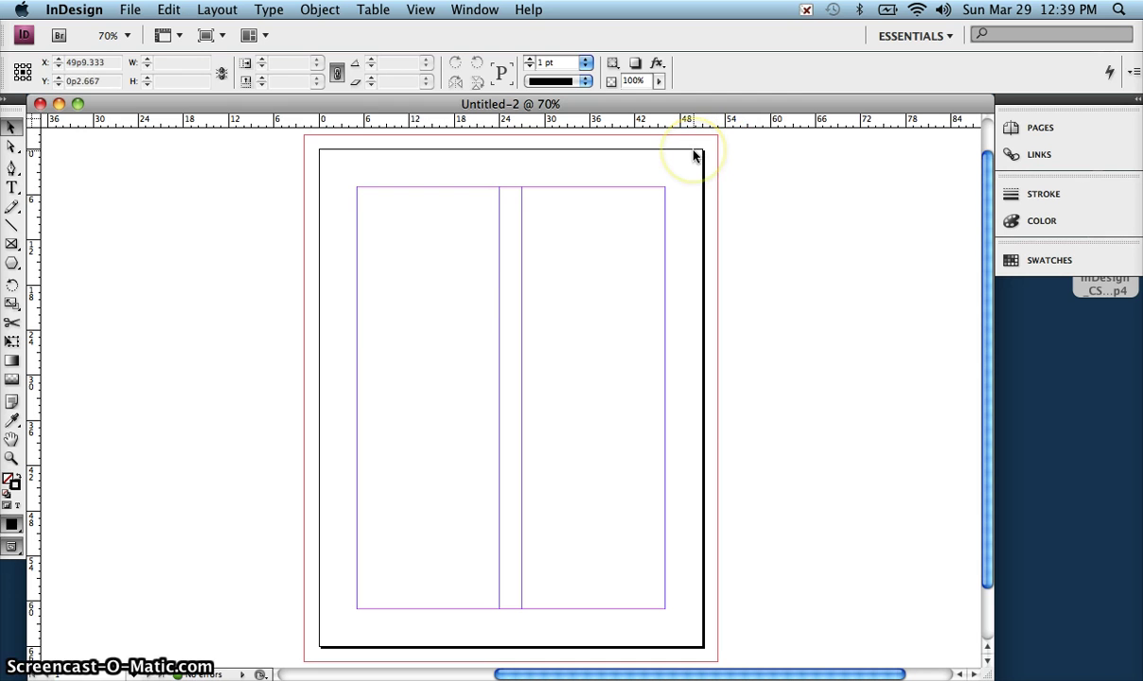
{"action": "left_click", "coordinate": [678, 173]}
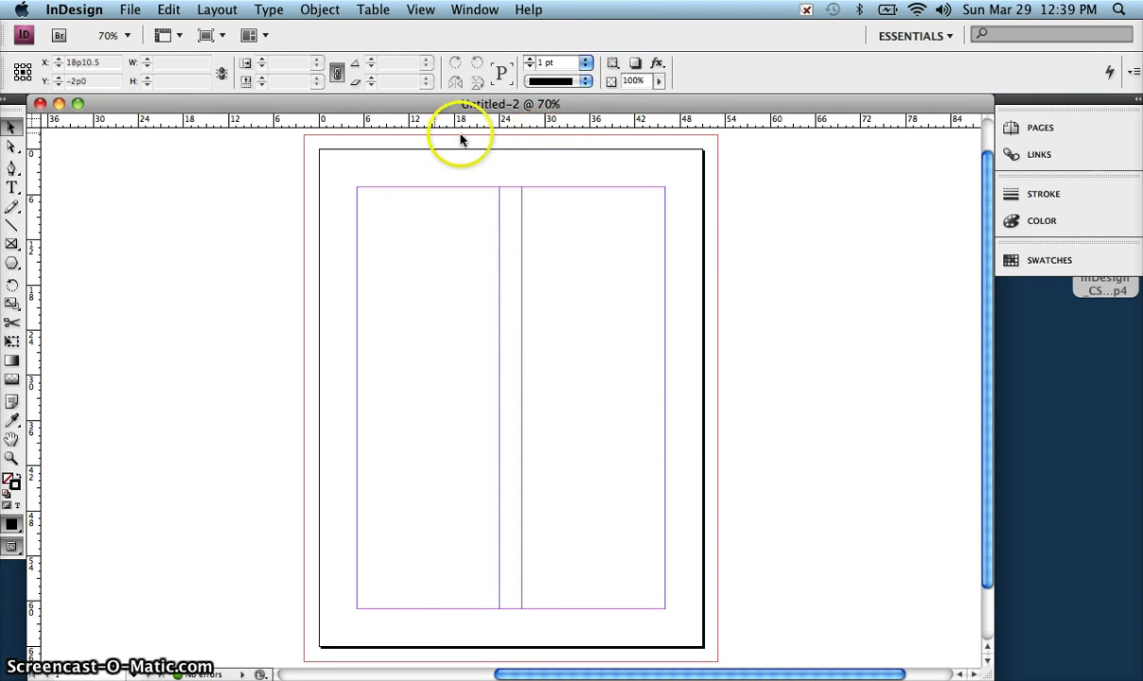
Pick the Type tool, browse the Times font styles, try Subscript, and show the Window menu
{"action": "left_click", "coordinate": [11, 187]}
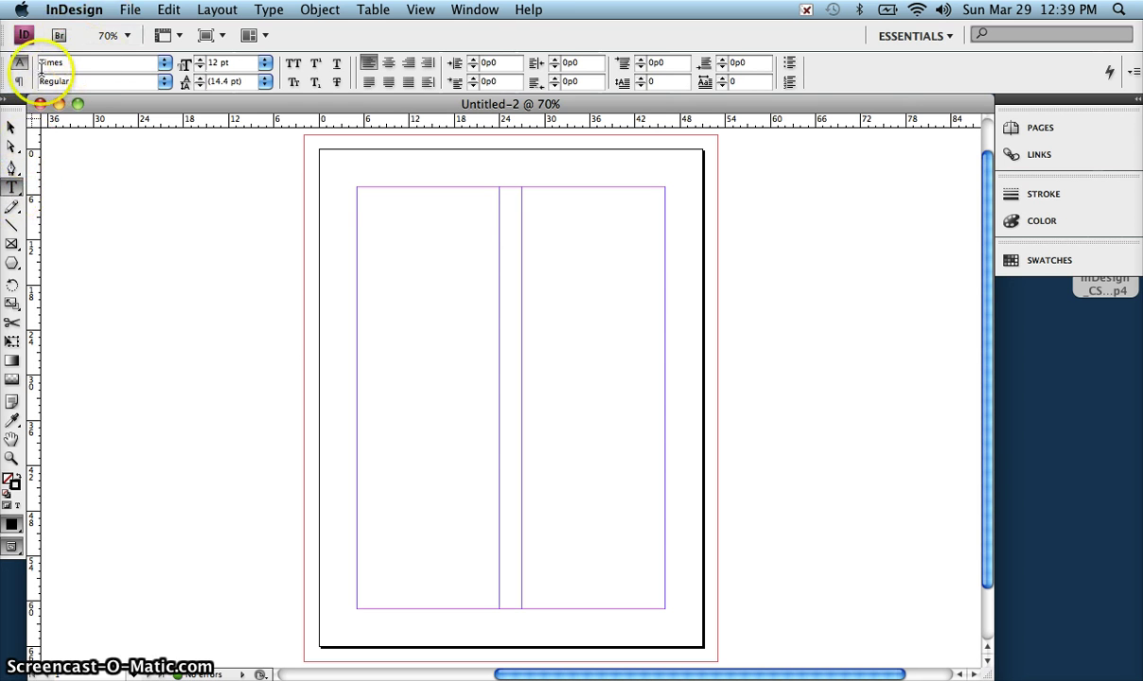
{"action": "left_click", "coordinate": [165, 84]}
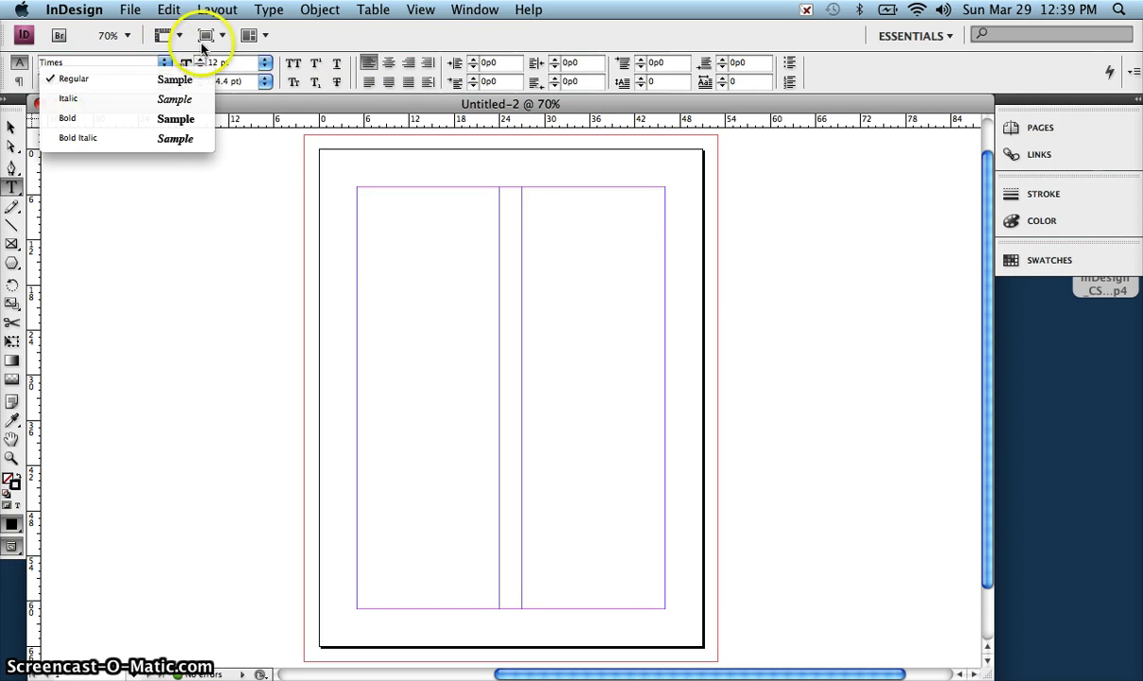
{"action": "left_click", "coordinate": [299, 34]}
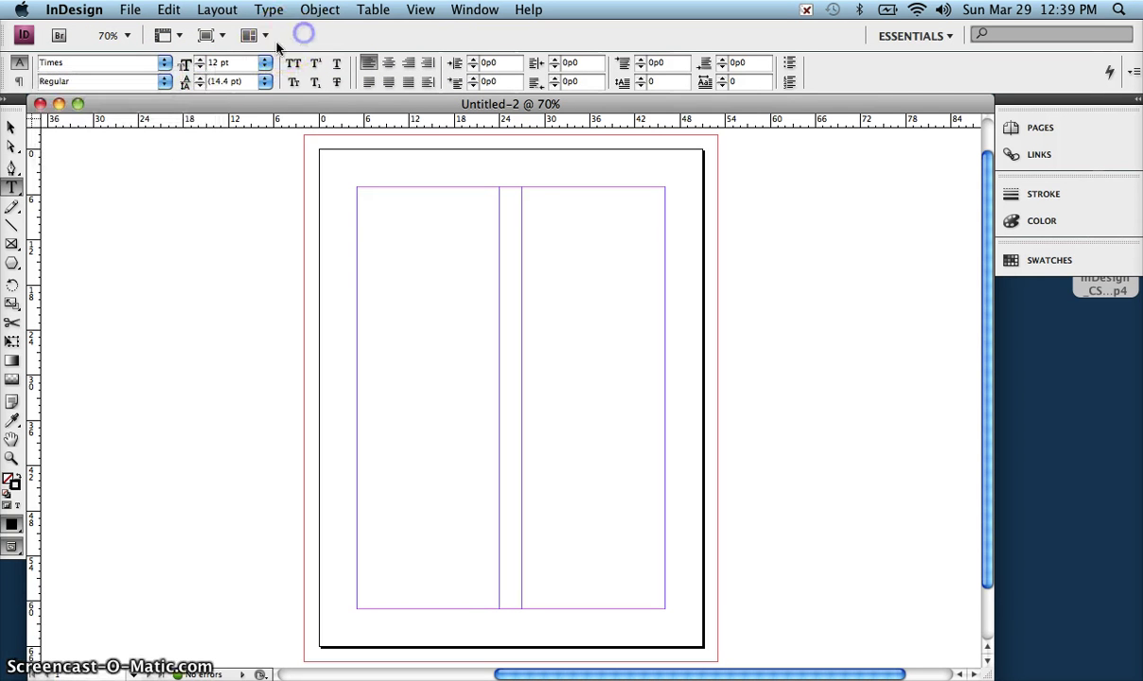
{"action": "left_click", "coordinate": [317, 83]}
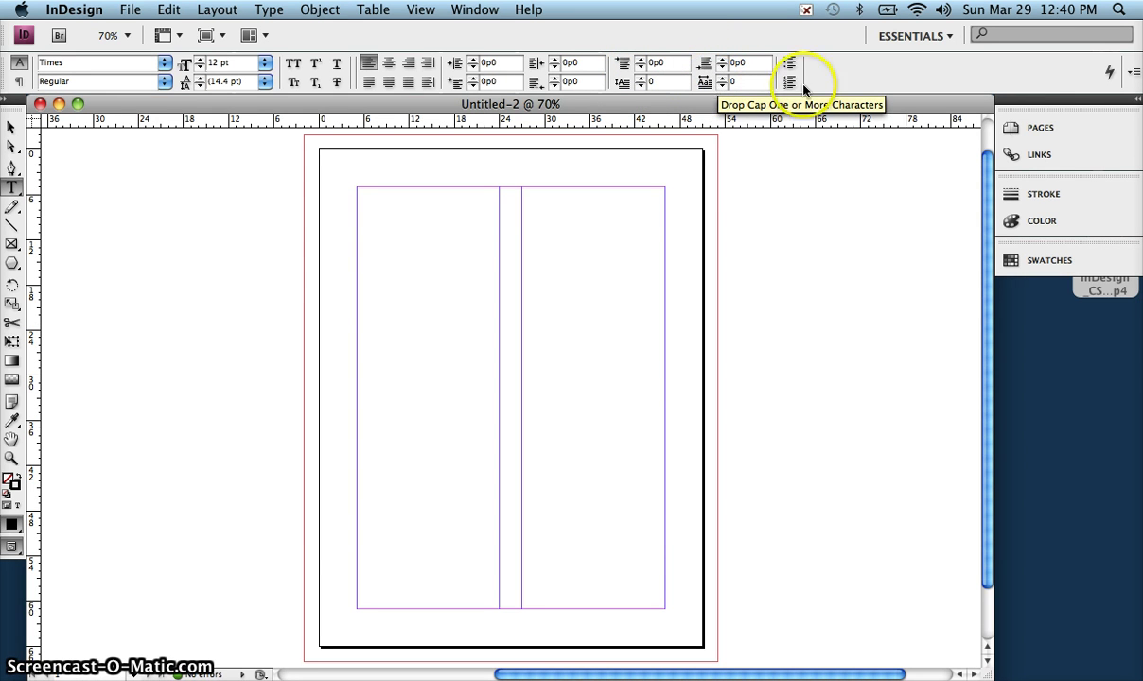
{"action": "left_click", "coordinate": [475, 10]}
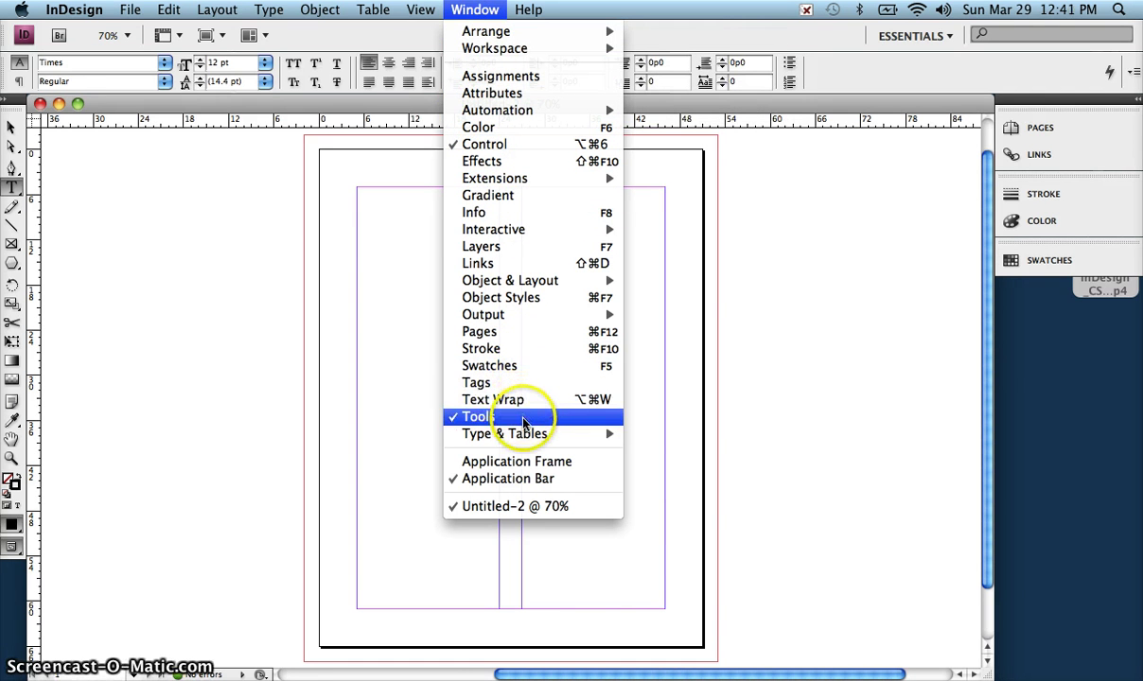
Open Window > Type & Tables > Character and dock it in the right panel dock
{"action": "mouse_move", "coordinate": [526, 434]}
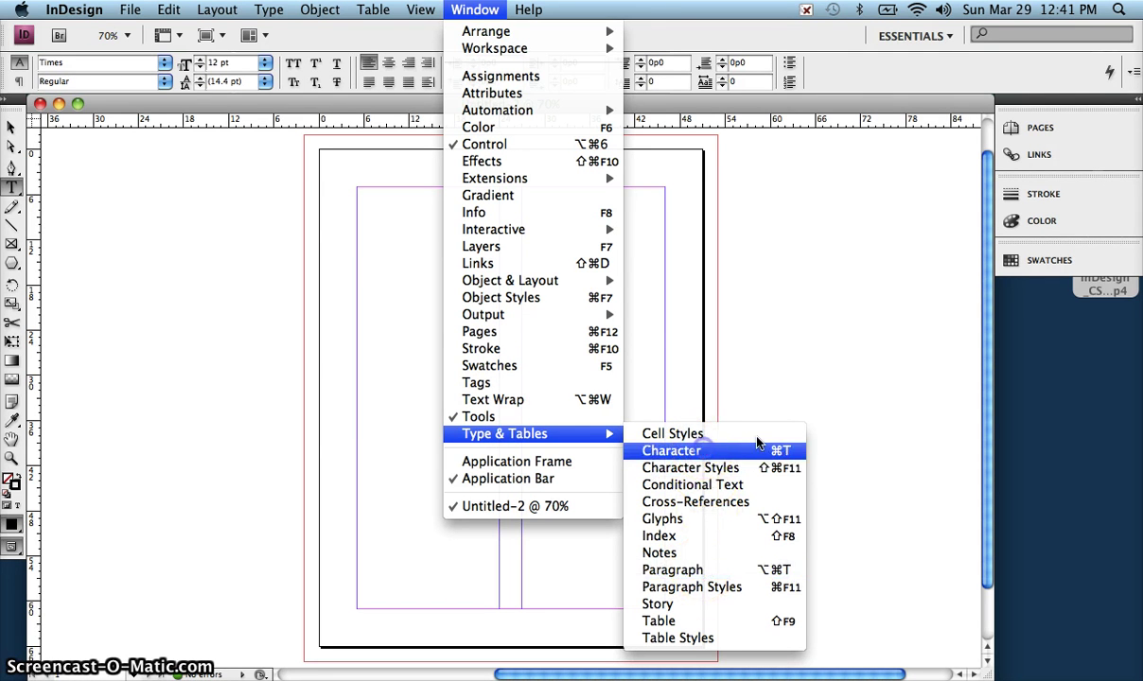
{"action": "left_click", "coordinate": [703, 452]}
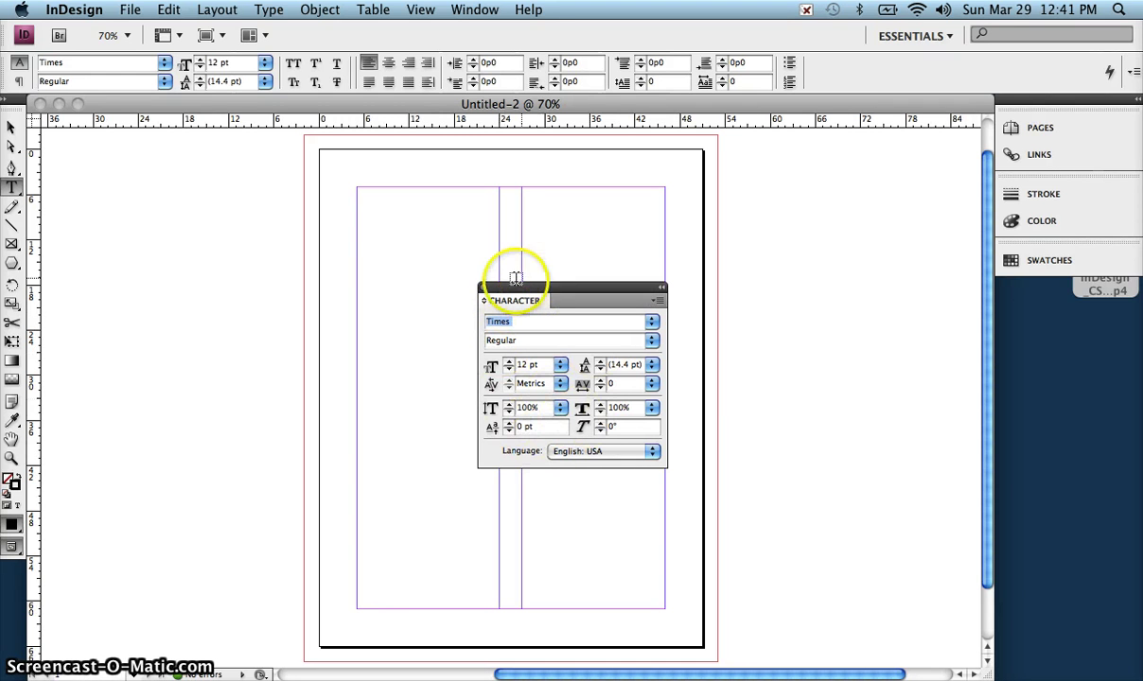
{"action": "left_click", "coordinate": [515, 299]}
{"action": "left_click_drag", "start_coordinate": [515, 300], "coordinate": [1038, 297]}
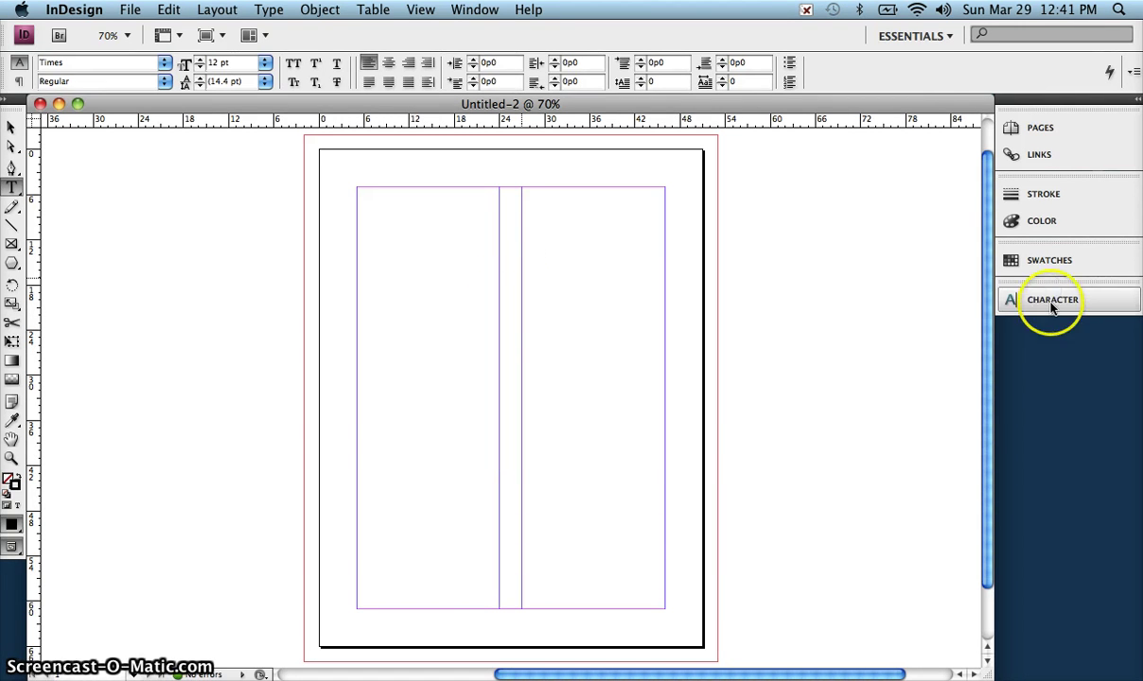
Expand the dock, collapse Pages/Links and Swatches, and leave Character expanded below Color
{"action": "left_click", "coordinate": [1054, 301]}
{"action": "left_click", "coordinate": [1137, 100]}
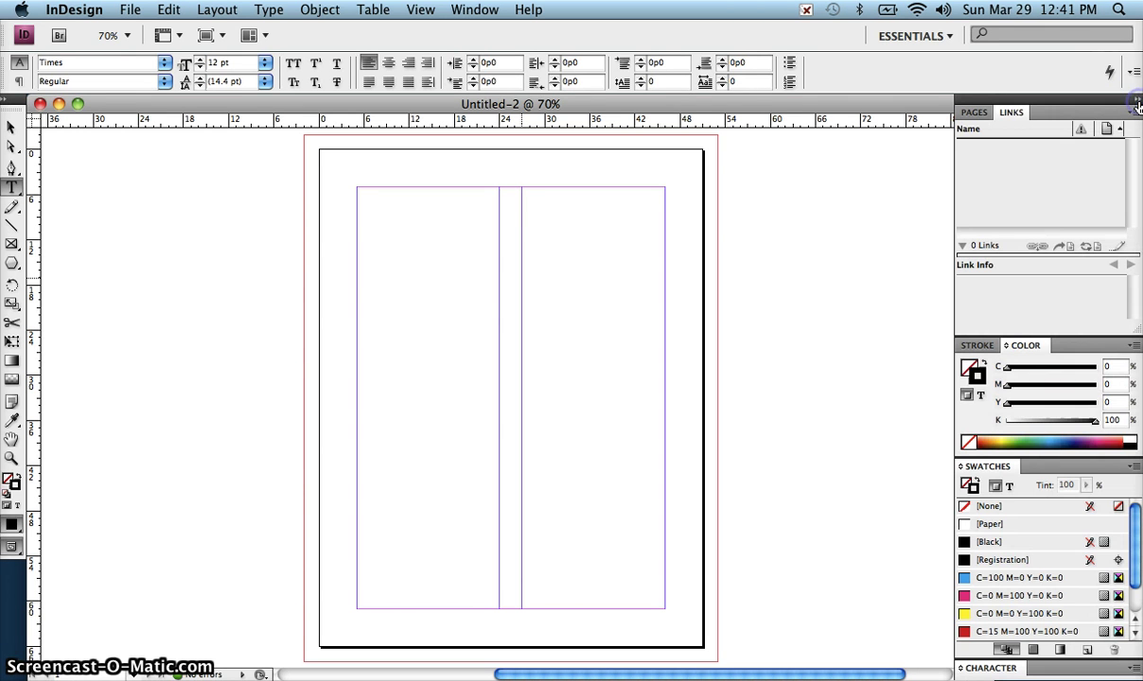
{"action": "double_click", "coordinate": [1009, 113]}
{"action": "left_click", "coordinate": [1019, 138]}
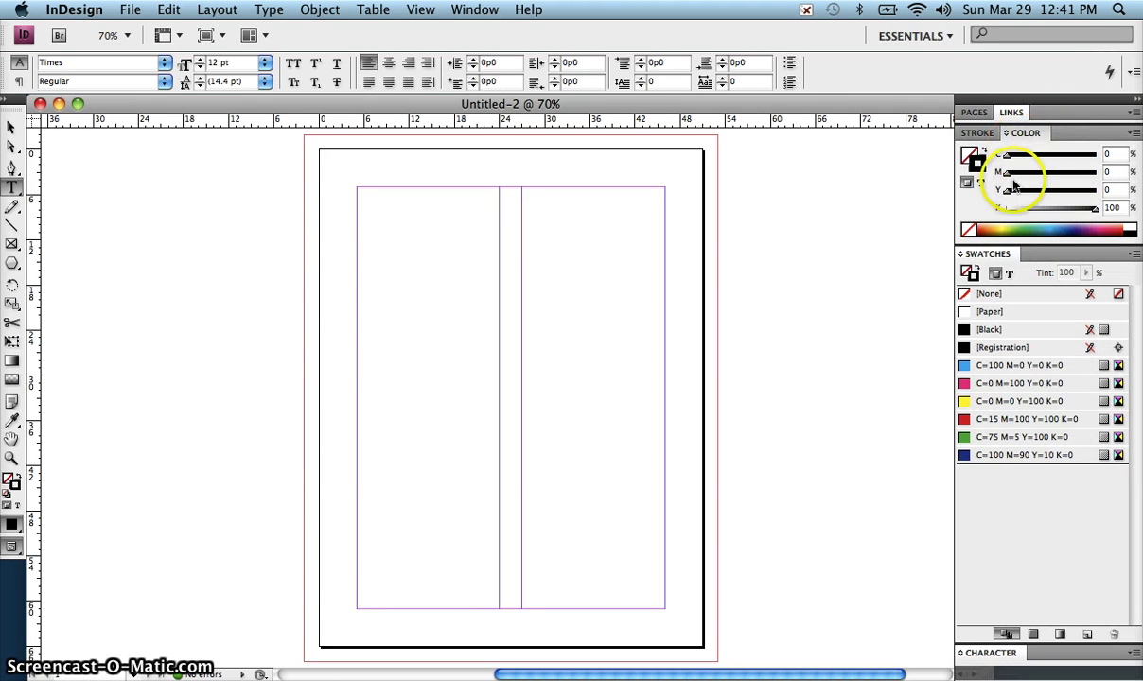
{"action": "left_click", "coordinate": [988, 257]}
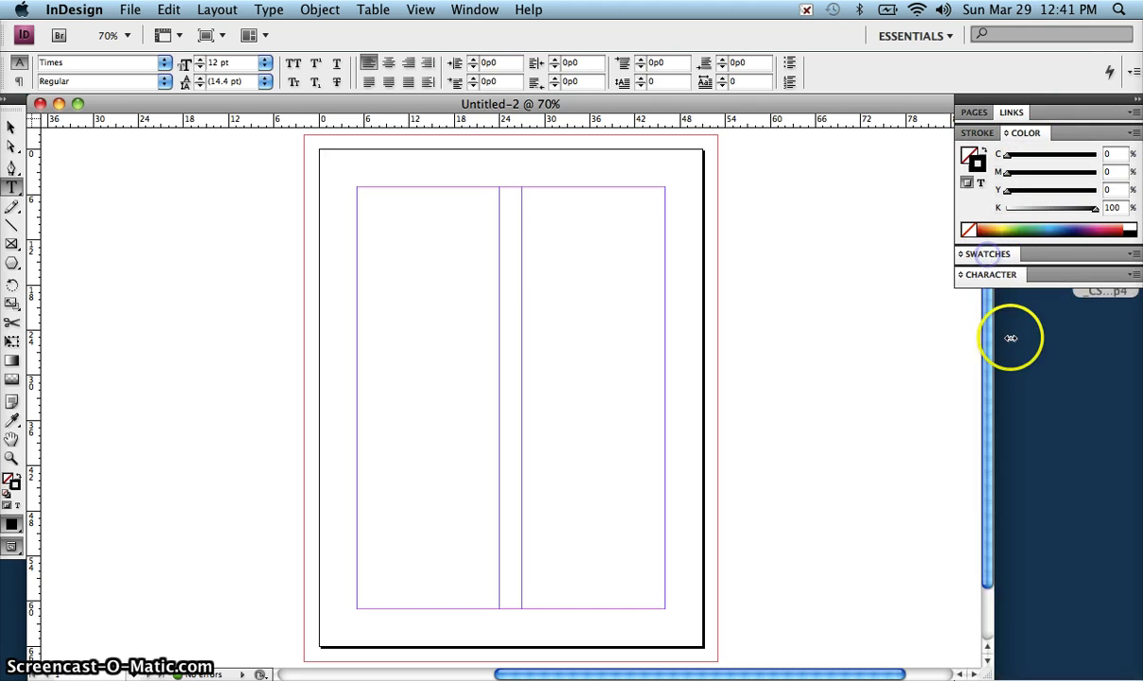
{"action": "left_click", "coordinate": [1003, 276]}
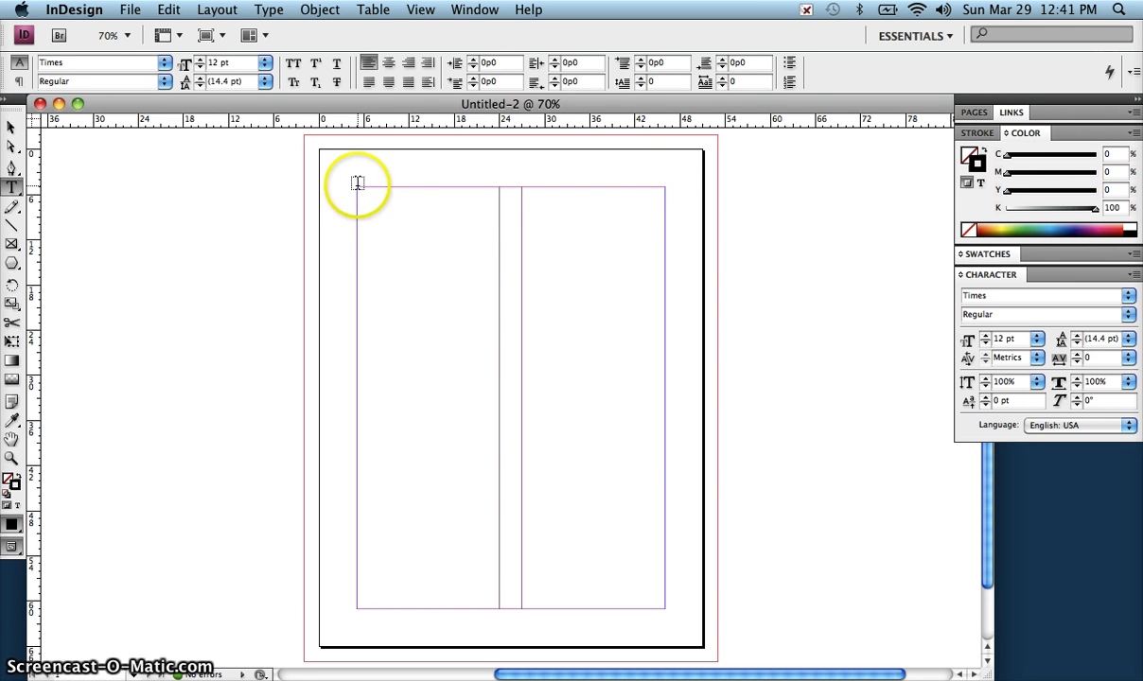
Draw a 41p0-wide text frame across both columns at the top margin and set its height to 6p0
{"action": "left_click_drag", "start_coordinate": [358, 188], "coordinate": [665, 230]}
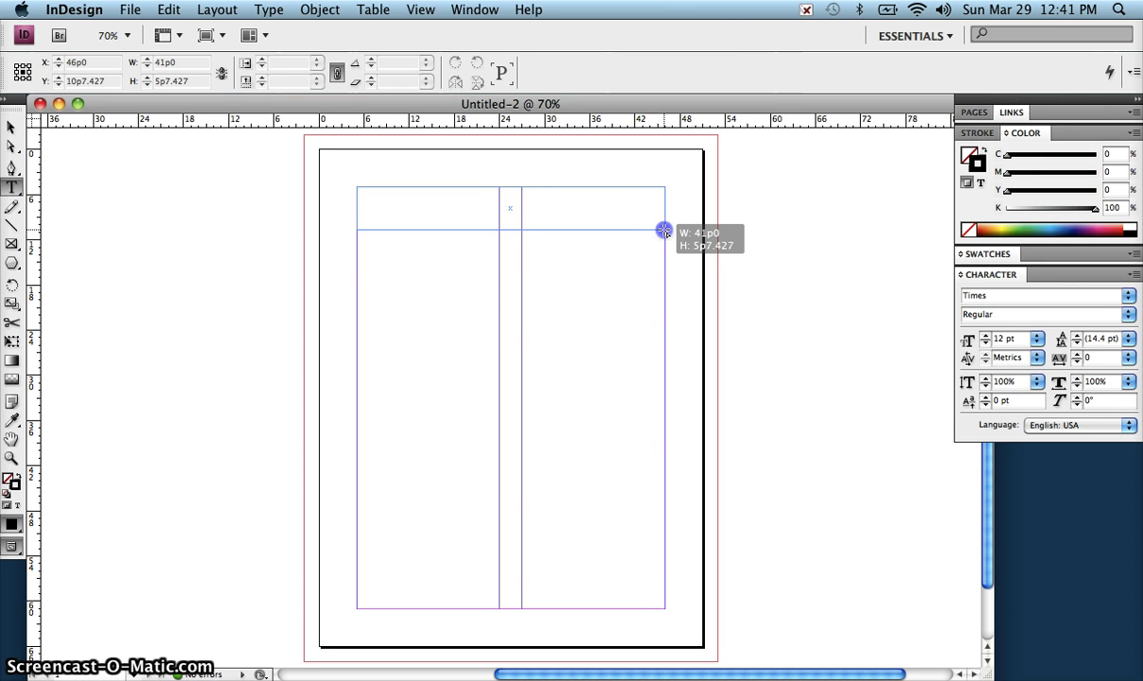
{"action": "left_click_drag", "start_coordinate": [665, 231], "coordinate": [666, 234]}
{"action": "left_click", "coordinate": [11, 130]}
{"action": "left_click", "coordinate": [165, 99]}
{"action": "left_click", "coordinate": [12, 133]}
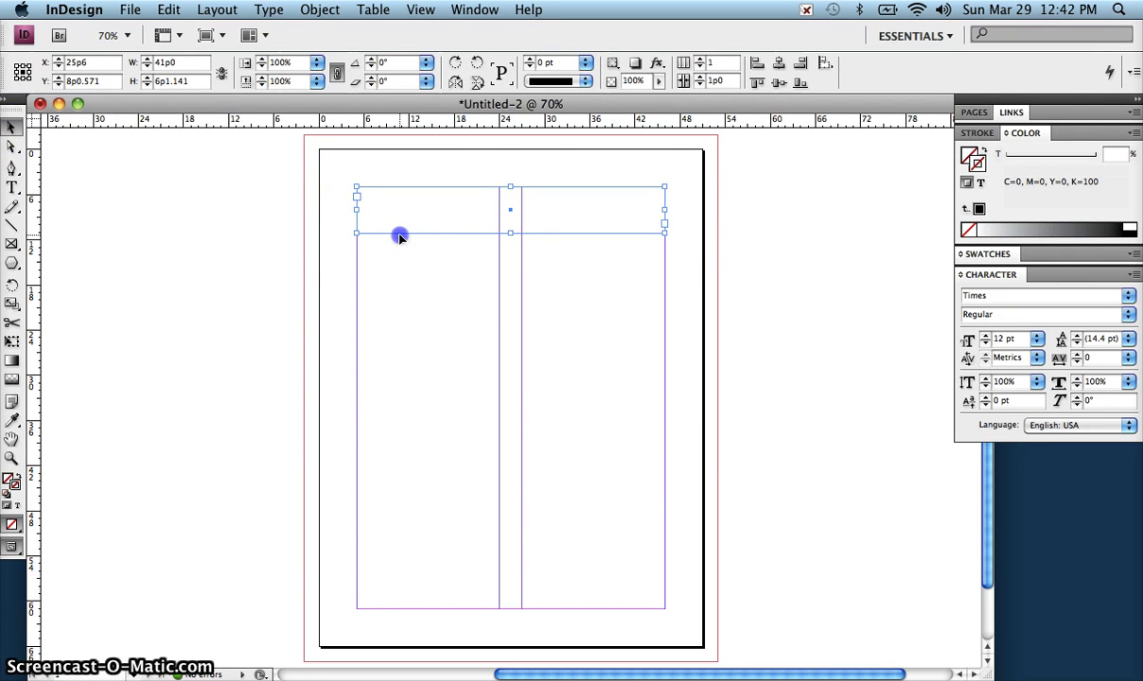
{"action": "left_click", "coordinate": [147, 85]}
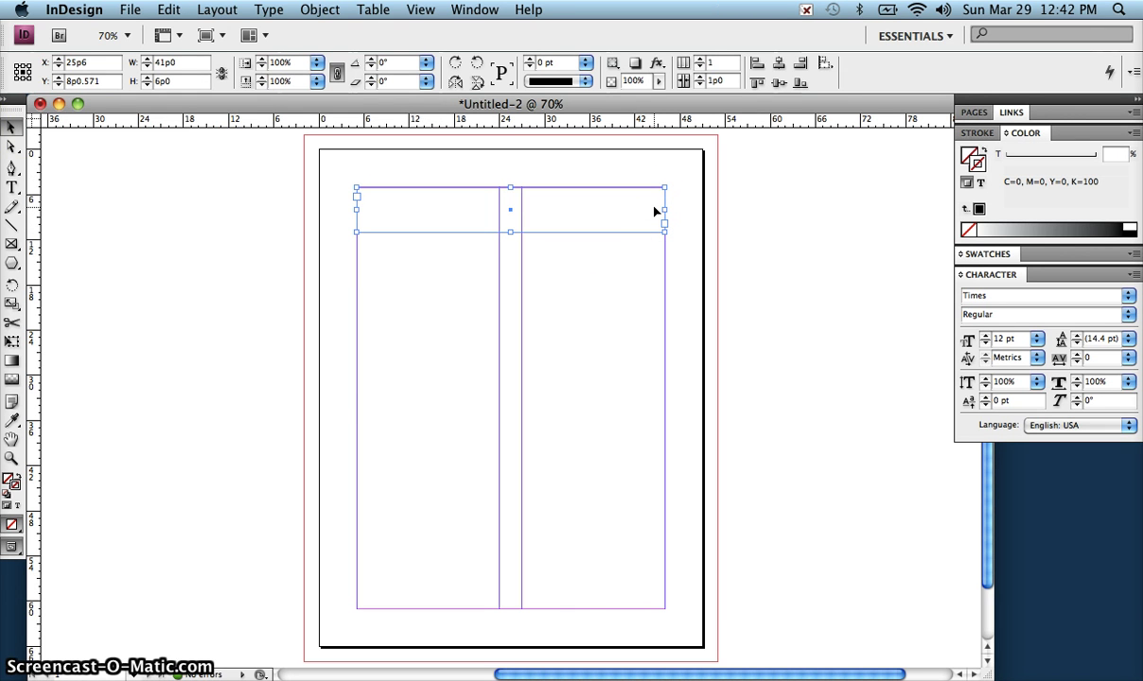
Type 'Lorem Ipsum' in the top frame and set it in Stone Sans ITC TT Bold
{"action": "double_click", "coordinate": [401, 204]}
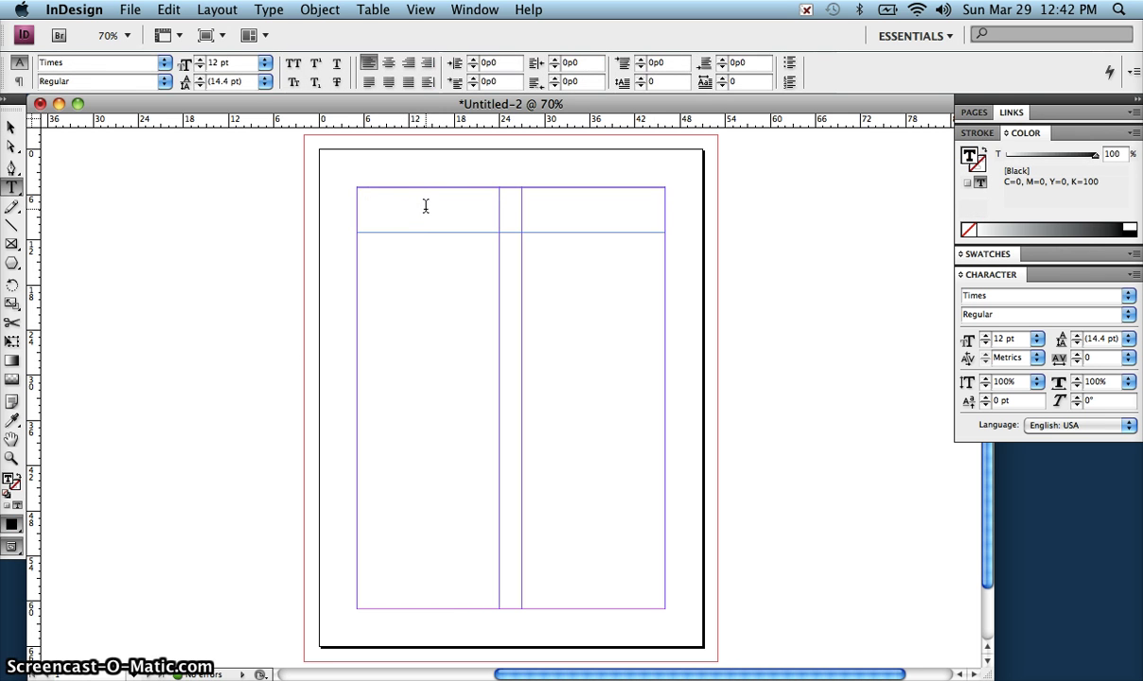
{"action": "type", "text": "Lorem Ipsum"}
{"action": "left_click", "coordinate": [165, 69]}
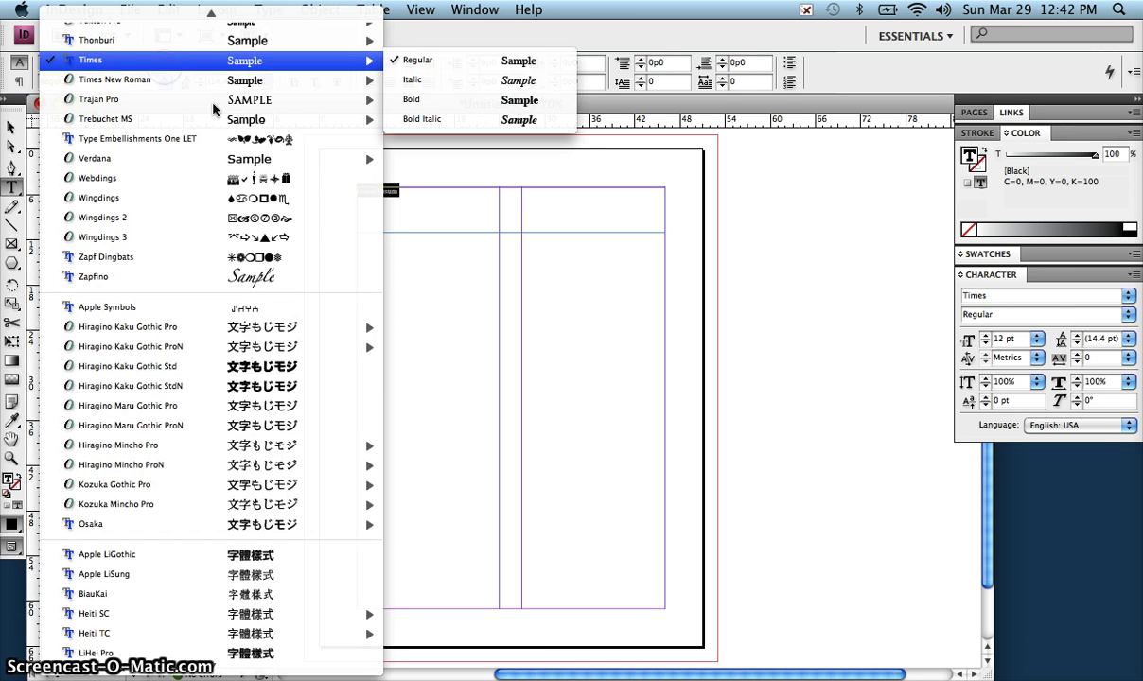
{"action": "scroll", "coordinate": [265, 204], "scroll_direction": "down", "scroll_amount": 8}
{"action": "scroll", "coordinate": [267, 225], "scroll_direction": "up", "scroll_amount": 10}
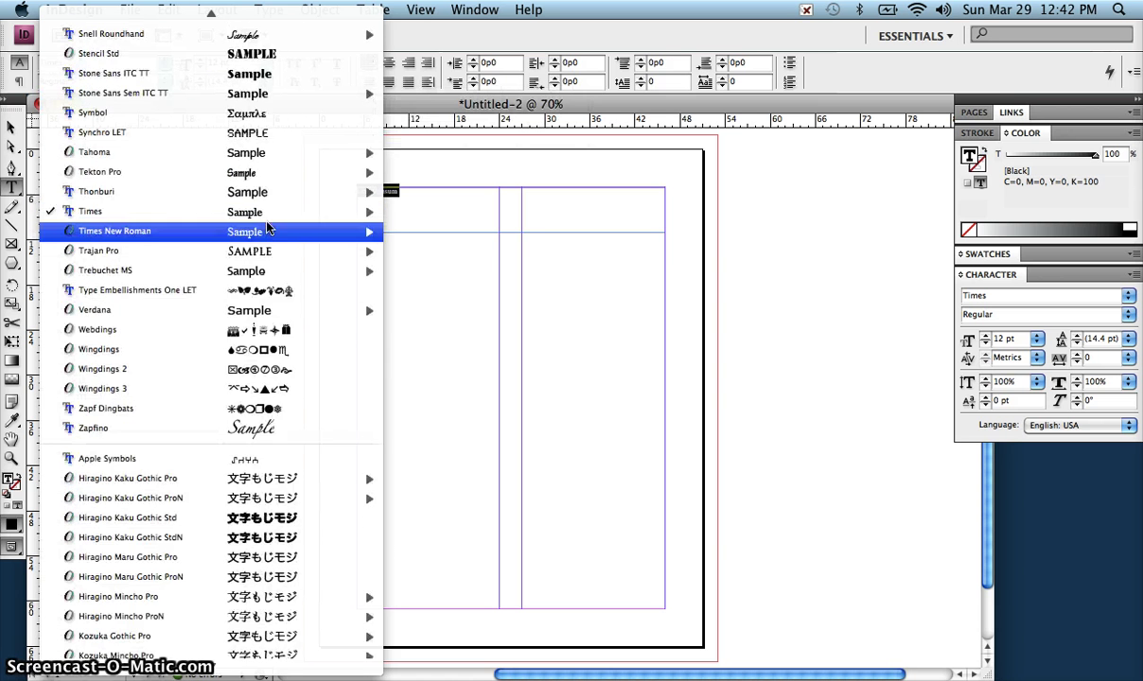
{"action": "scroll", "coordinate": [268, 225], "scroll_direction": "up", "scroll_amount": 1}
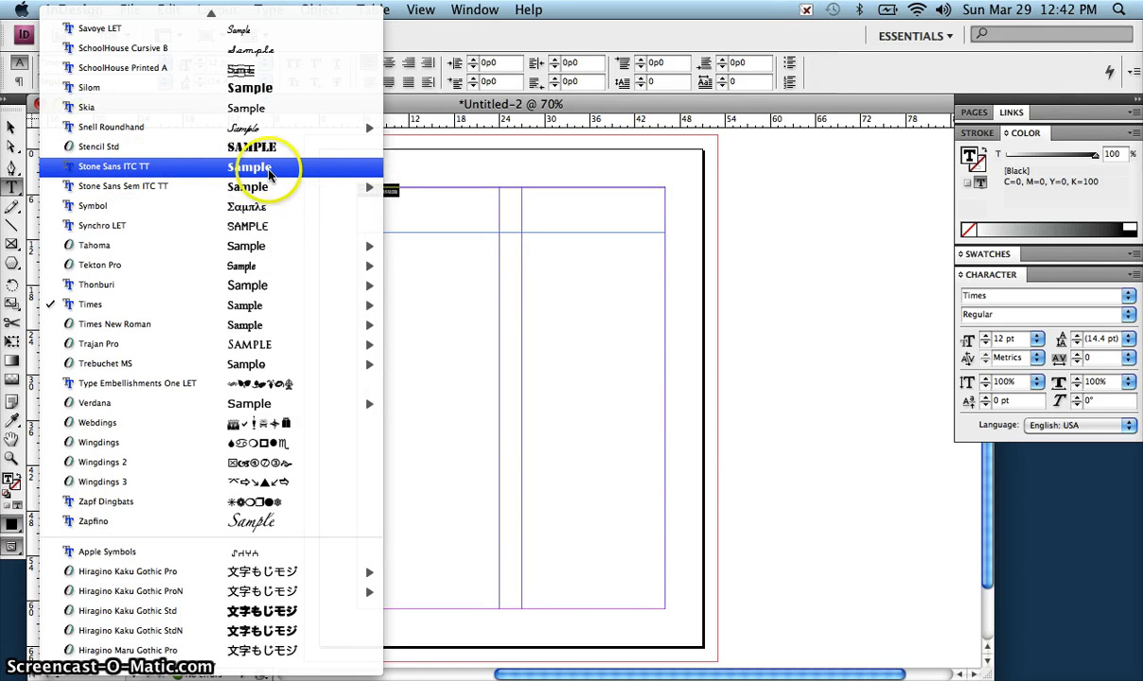
{"action": "left_click", "coordinate": [297, 168]}
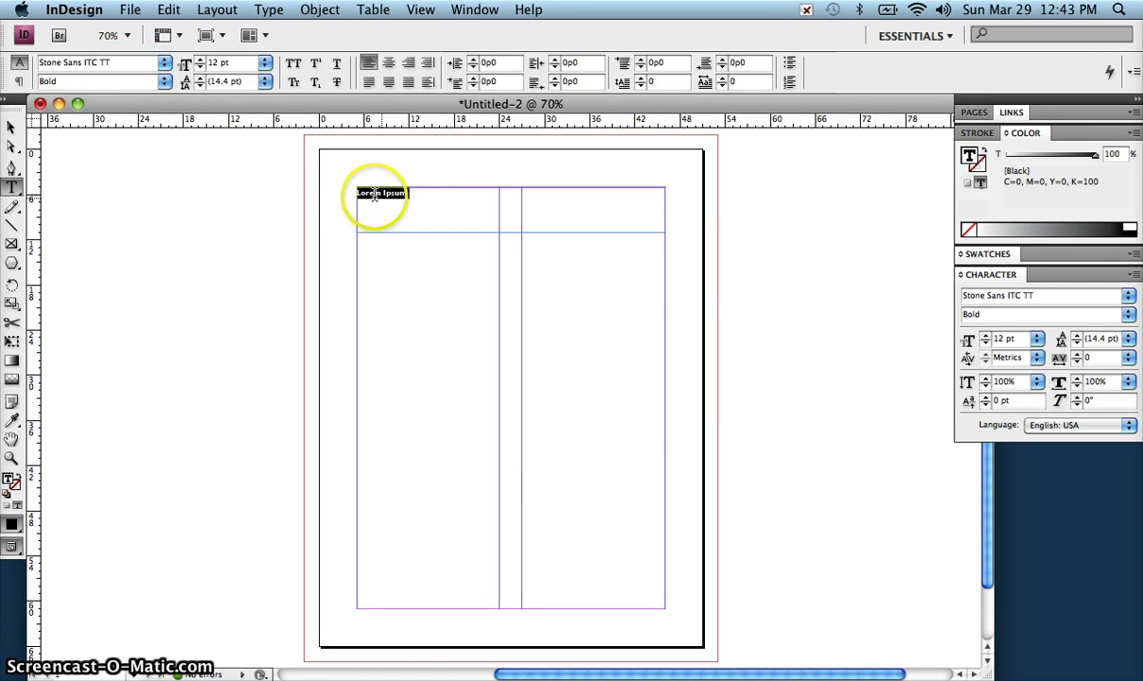
Select the heading and raise its font size with the arrows to 61 pt
{"action": "left_click_drag", "start_coordinate": [357, 193], "coordinate": [431, 203]}
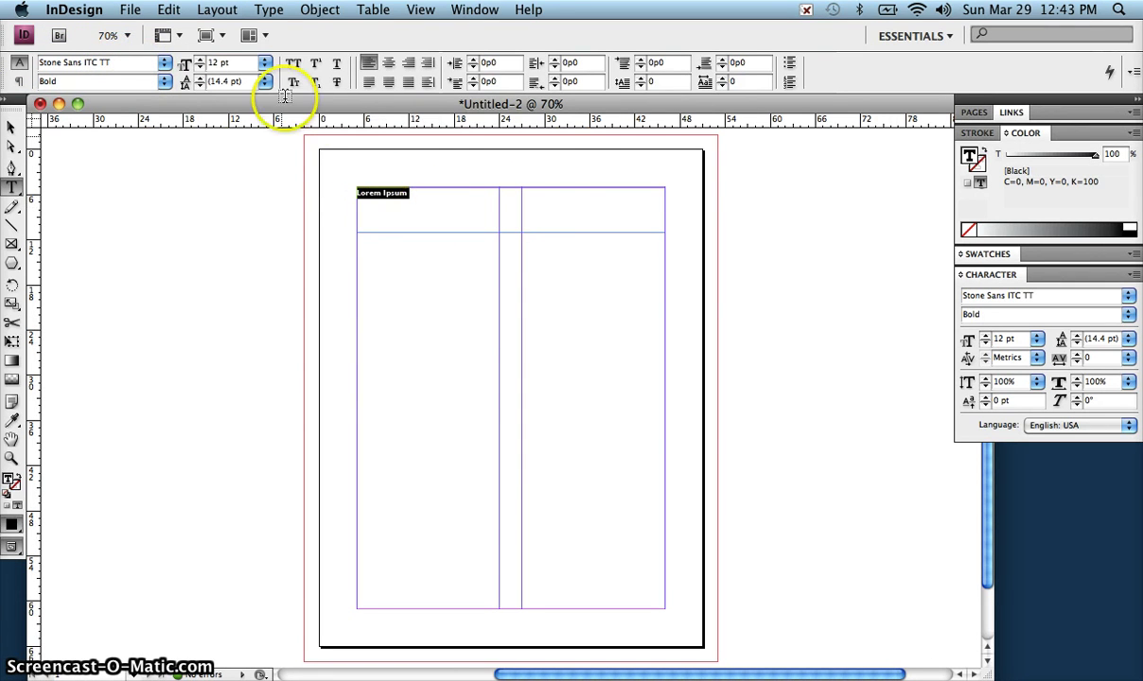
{"action": "left_click", "coordinate": [199, 59]}
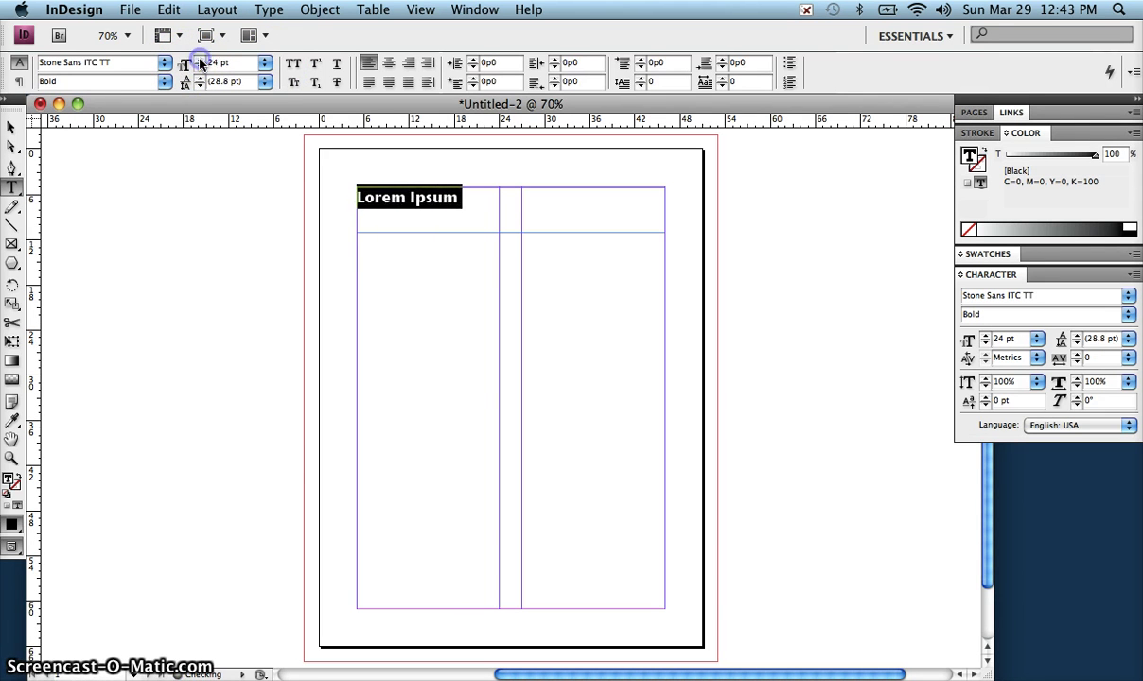
{"action": "left_click_drag", "start_coordinate": [199, 60], "coordinate": [200, 62]}
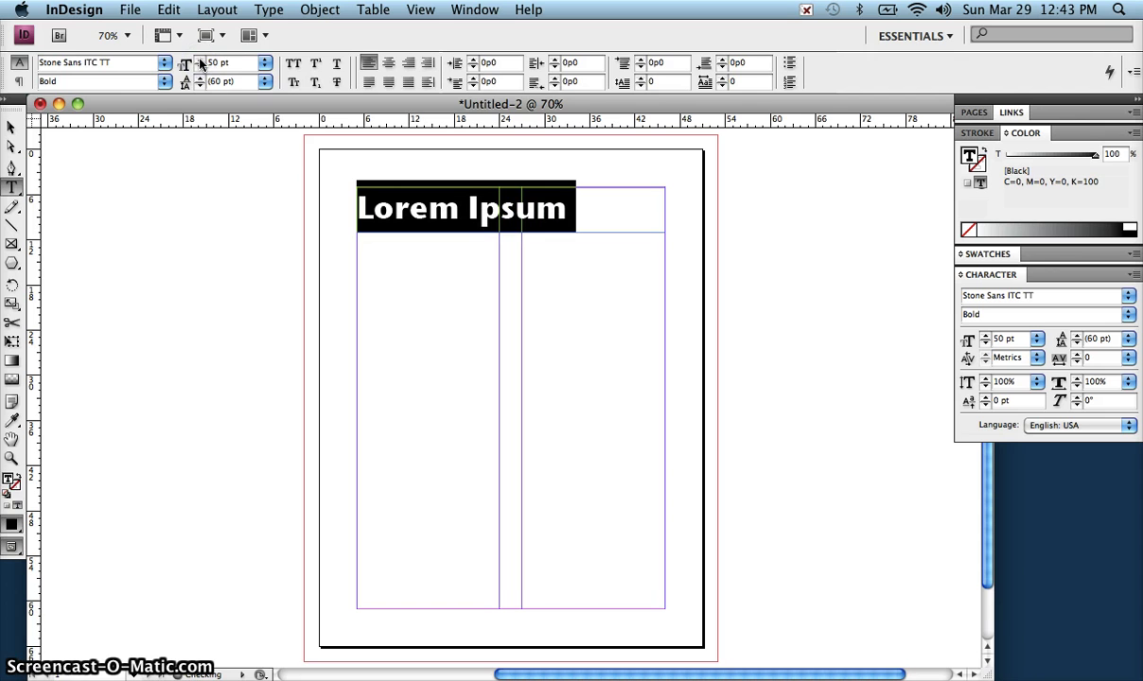
{"action": "left_click_drag", "start_coordinate": [200, 62], "coordinate": [201, 63]}
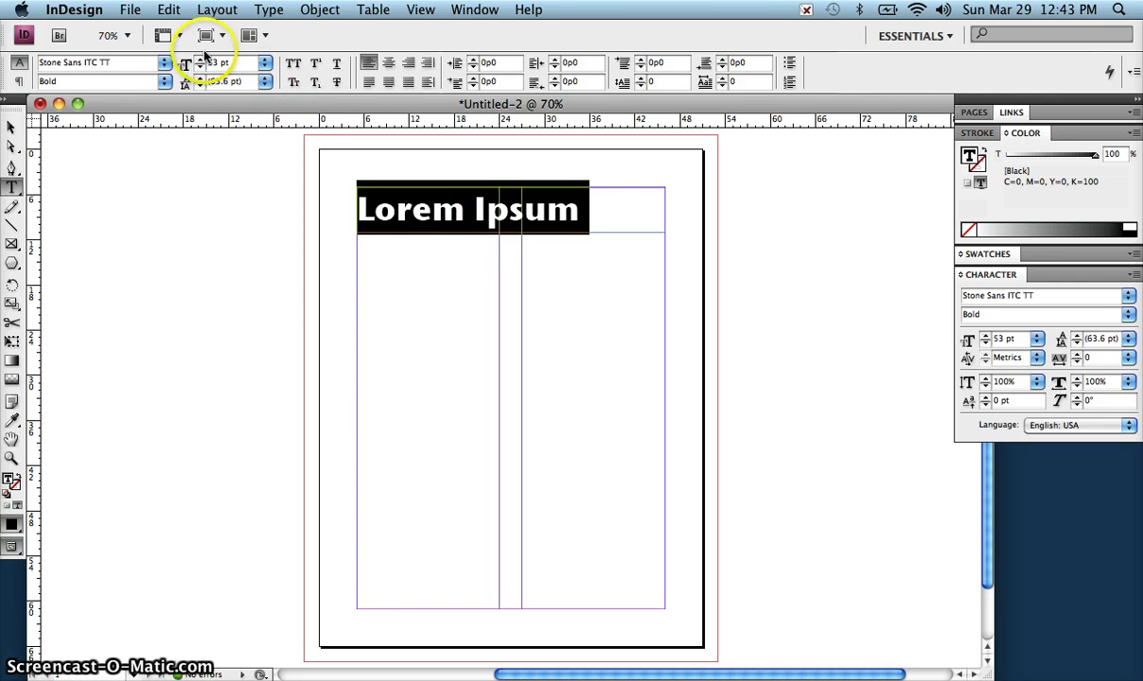
{"action": "left_click", "coordinate": [198, 59]}
{"action": "left_click", "coordinate": [199, 58]}
{"action": "left_click", "coordinate": [198, 58]}
{"action": "left_click", "coordinate": [199, 59]}
{"action": "left_click", "coordinate": [198, 59]}
{"action": "left_click", "coordinate": [199, 59]}
{"action": "left_click", "coordinate": [199, 58]}
{"action": "left_click", "coordinate": [199, 58]}
{"action": "left_click", "coordinate": [217, 63]}
Reselect the whole heading text and set its font size to 55 pt
{"action": "left_click", "coordinate": [11, 126]}
{"action": "left_click", "coordinate": [463, 248]}
{"action": "left_click", "coordinate": [563, 244]}
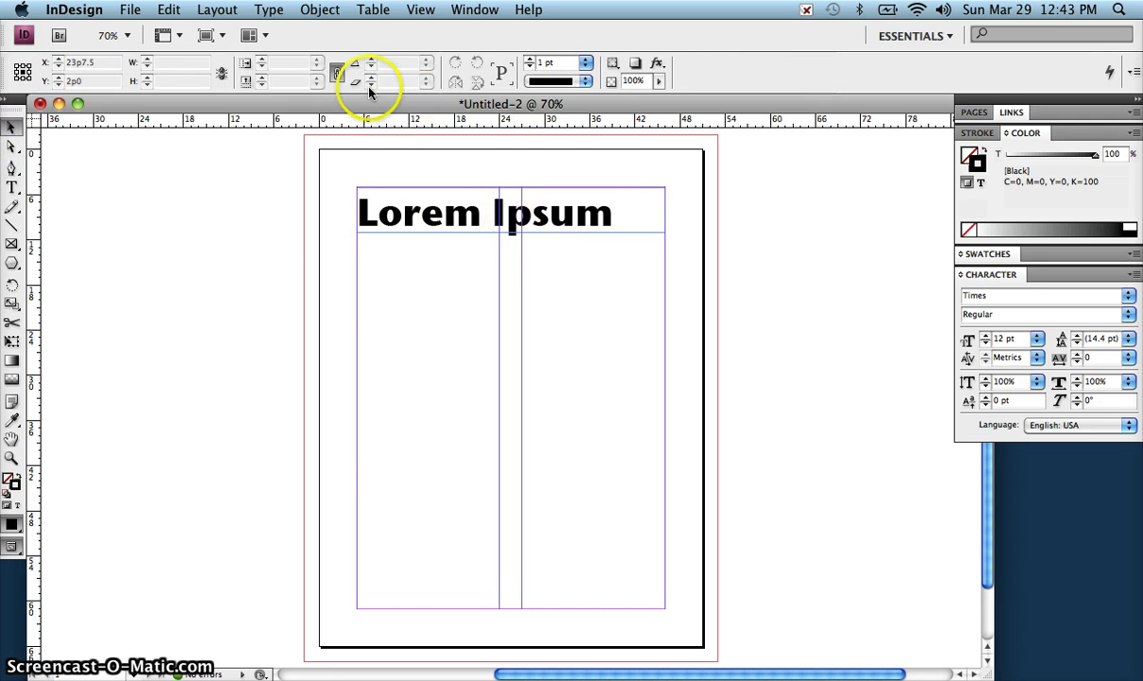
{"action": "left_click", "coordinate": [474, 210]}
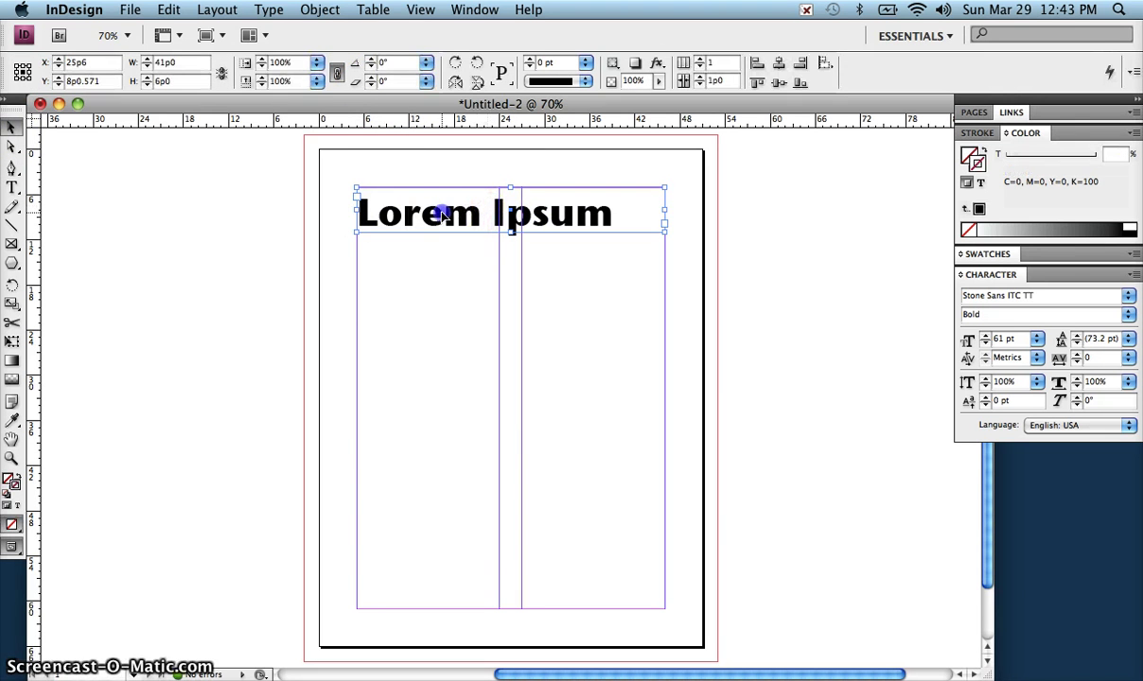
{"action": "left_click", "coordinate": [439, 248]}
{"action": "left_click", "coordinate": [432, 223]}
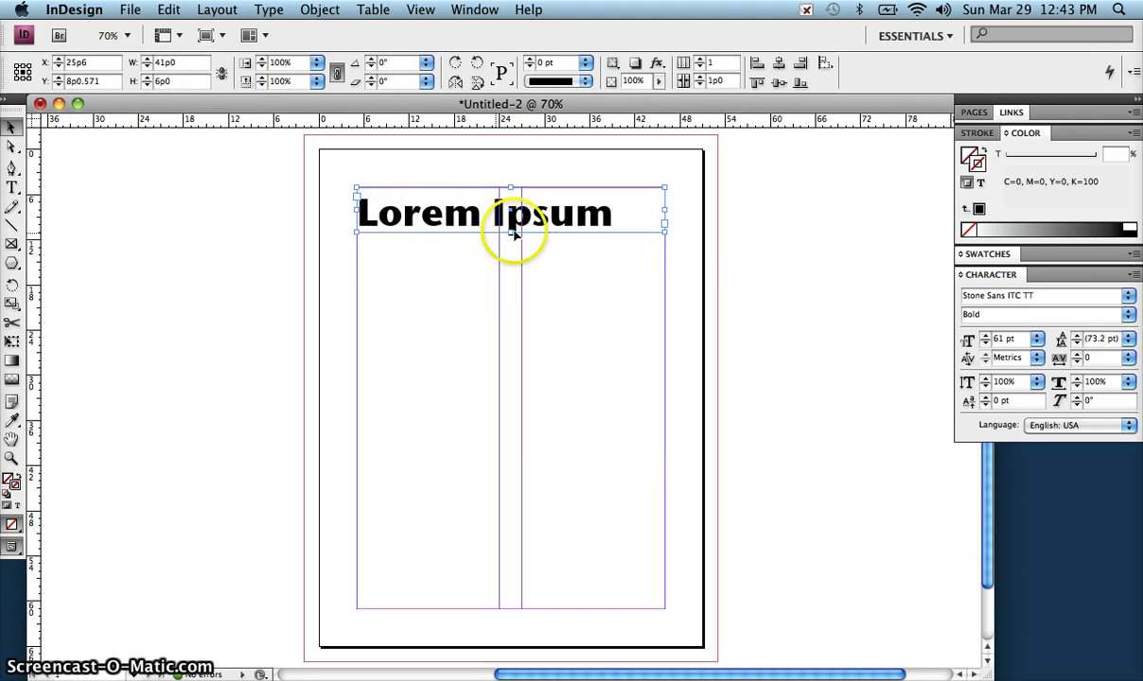
{"action": "double_click", "coordinate": [369, 206]}
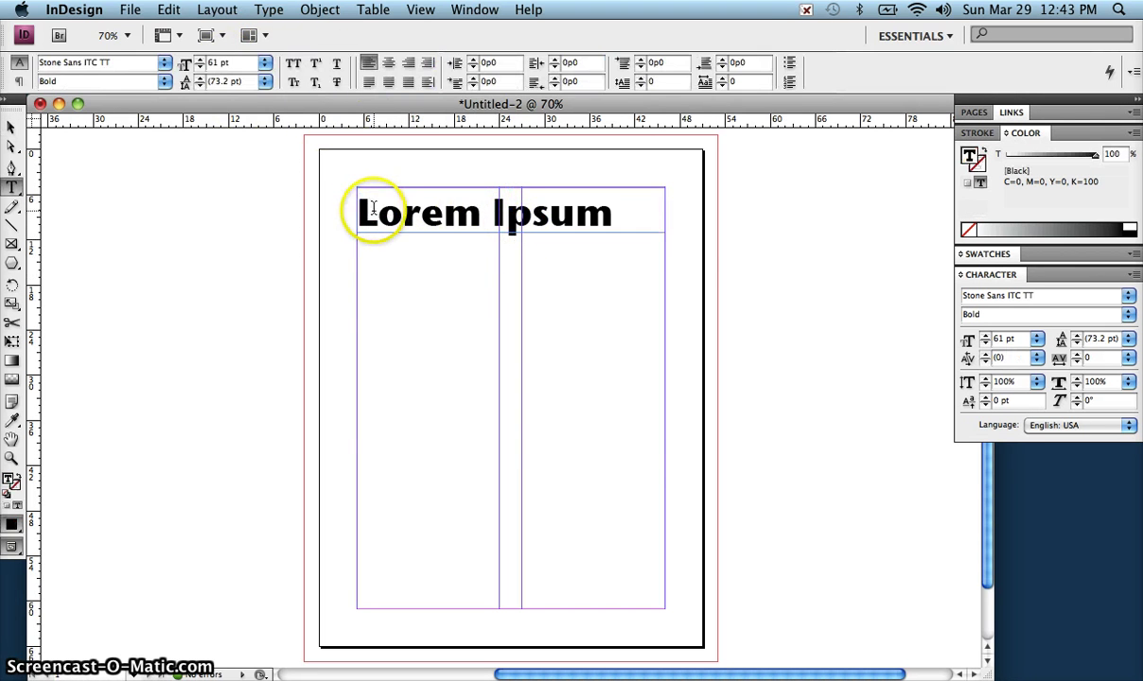
{"action": "triple_click", "coordinate": [369, 206]}
{"action": "left_click", "coordinate": [217, 62]}
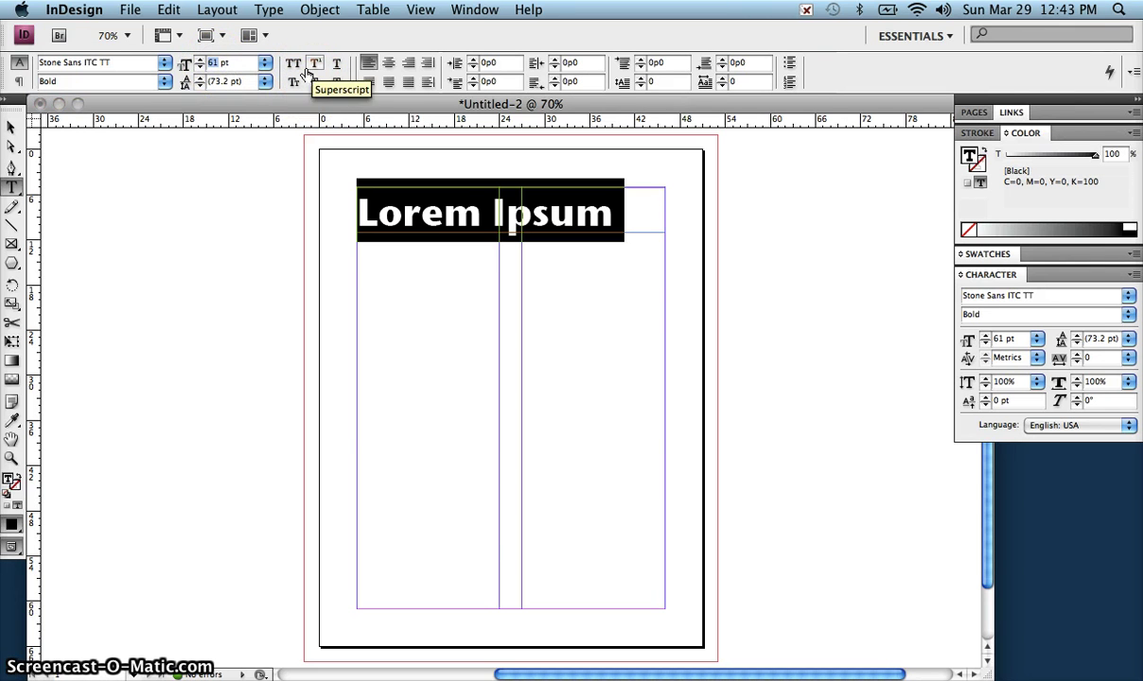
{"action": "type", "text": "55"}
{"action": "key", "text": "Return"}
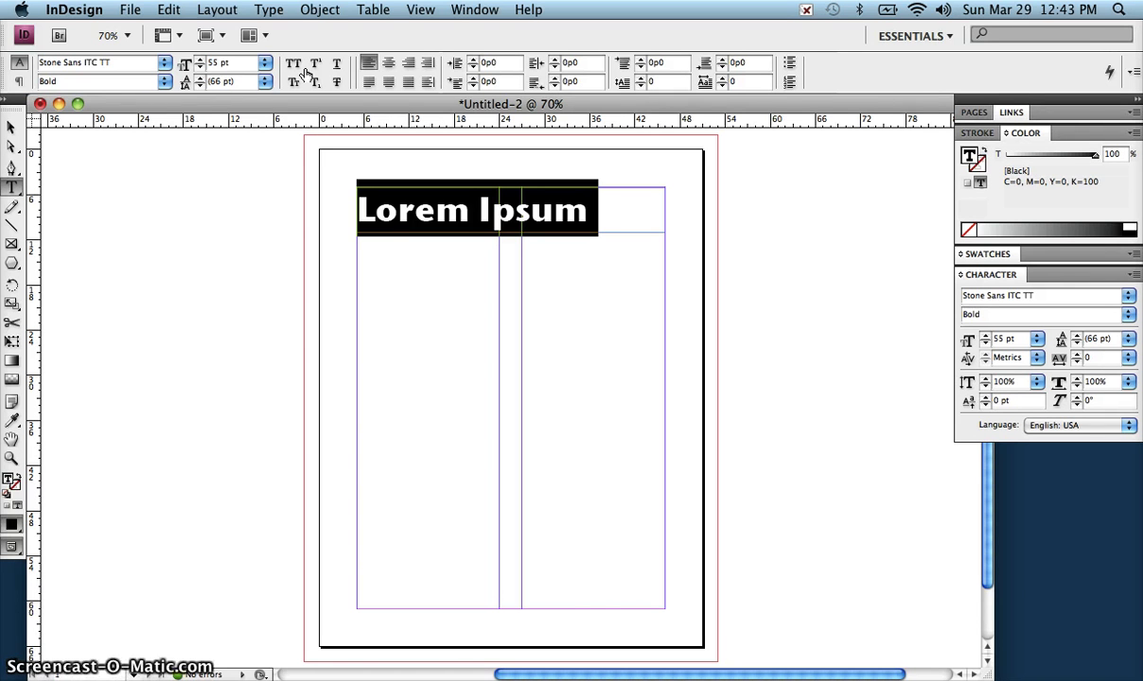
Centre the heading within its frame, then deselect it
{"action": "left_click", "coordinate": [406, 83]}
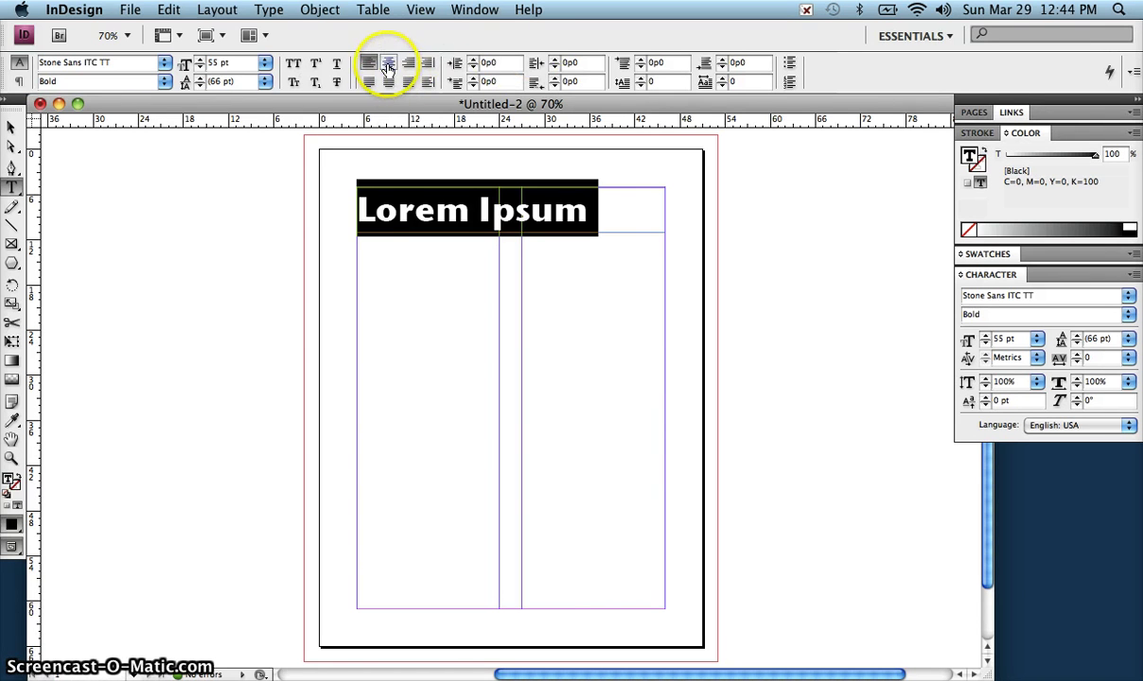
{"action": "left_click", "coordinate": [388, 64]}
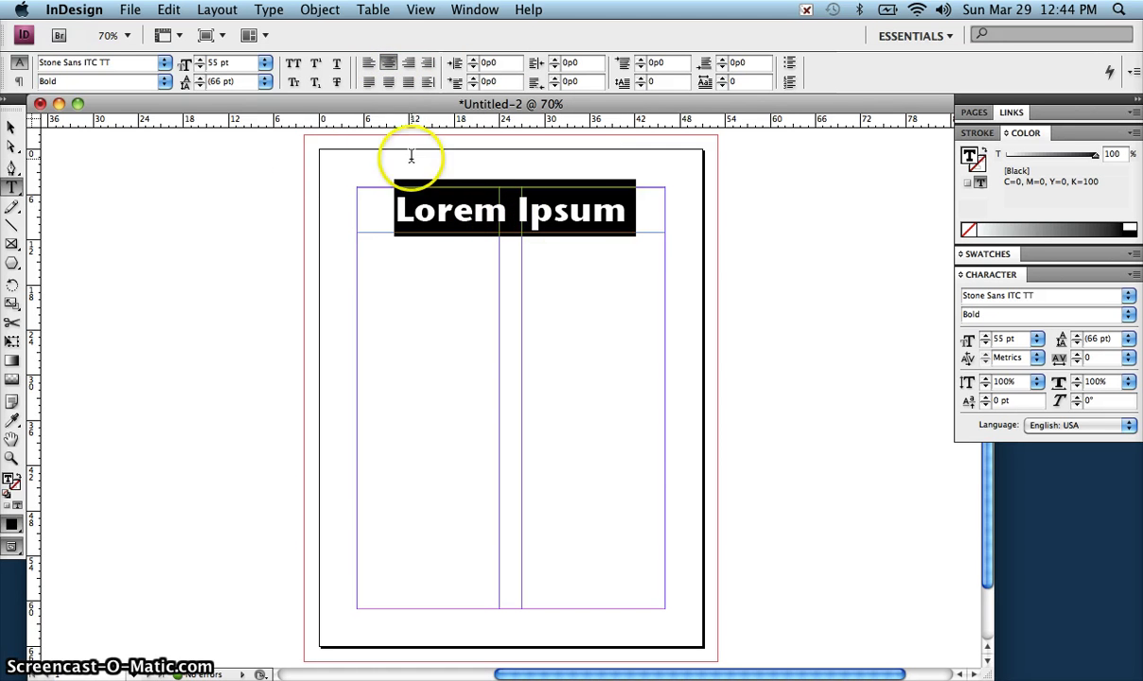
{"action": "left_click", "coordinate": [11, 128]}
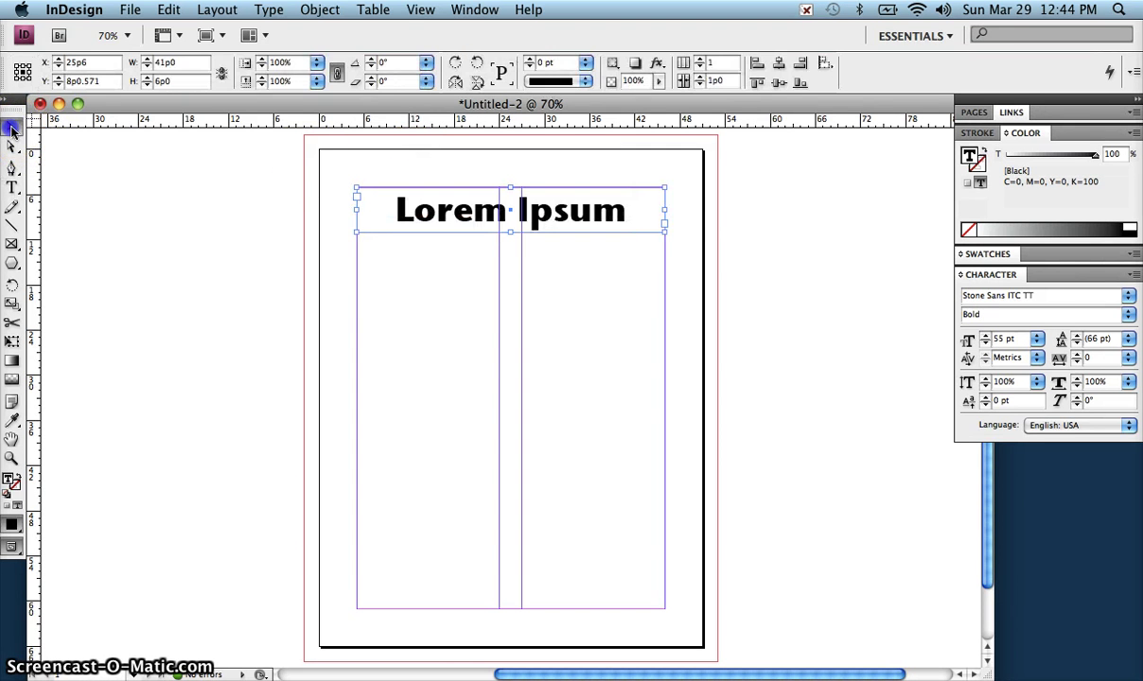
{"action": "left_click", "coordinate": [686, 209]}
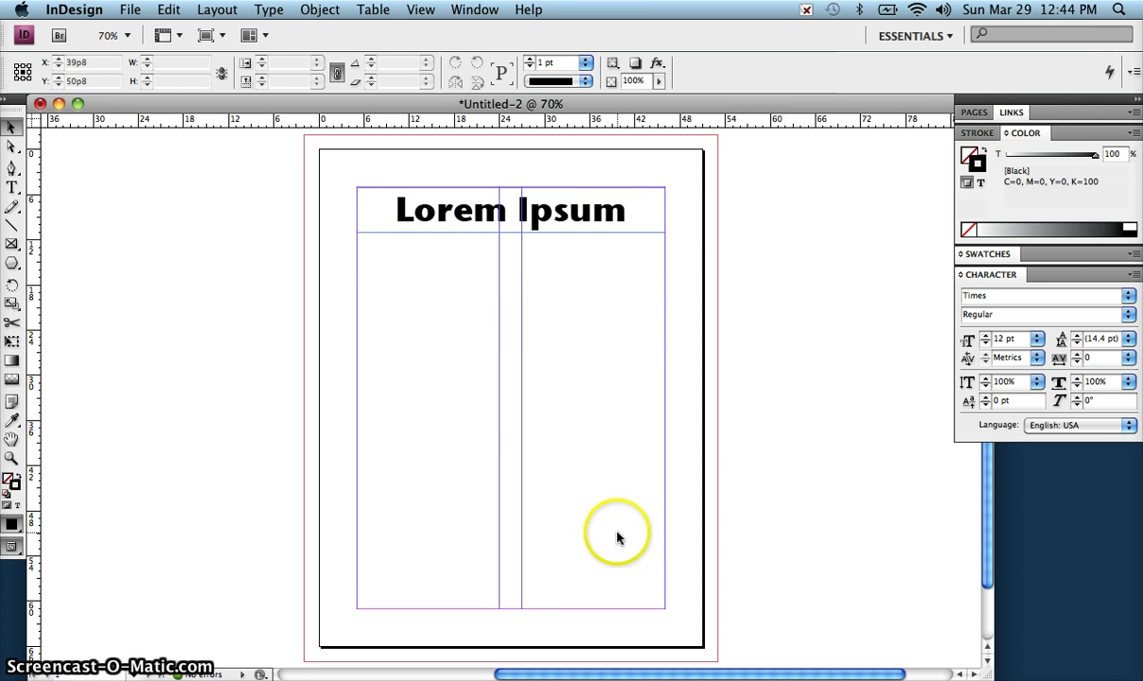
Clear the heading selection and get the Type tool ready for new frames
{"action": "left_click", "coordinate": [11, 188]}
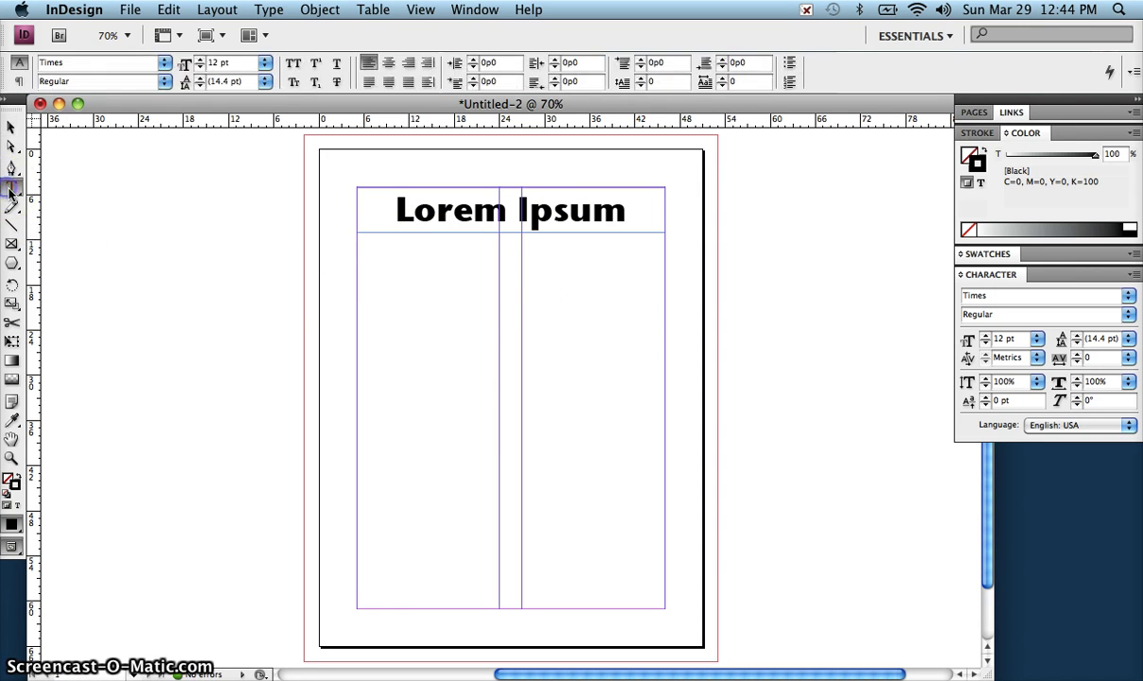
{"action": "left_click", "coordinate": [356, 231]}
{"action": "left_click_drag", "start_coordinate": [357, 231], "coordinate": [358, 276]}
{"action": "left_click", "coordinate": [11, 126]}
{"action": "left_click", "coordinate": [147, 180]}
{"action": "left_click", "coordinate": [12, 187]}
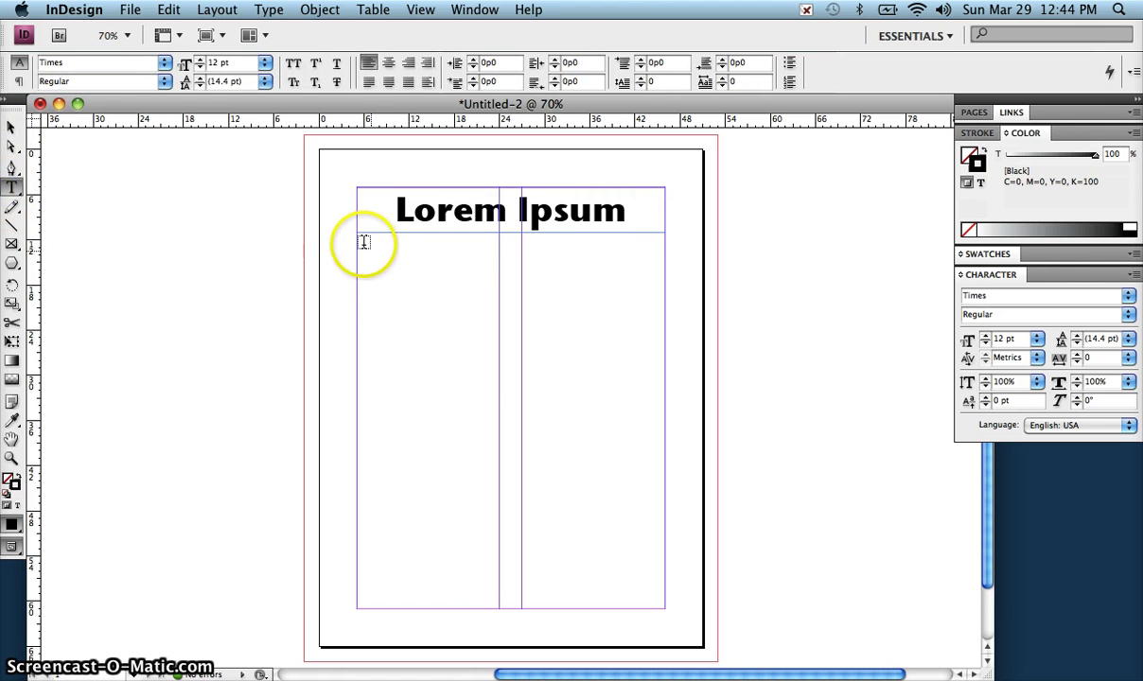
Draw a text frame down each column below the heading with matching top edges
{"action": "left_click_drag", "start_coordinate": [356, 235], "coordinate": [358, 244]}
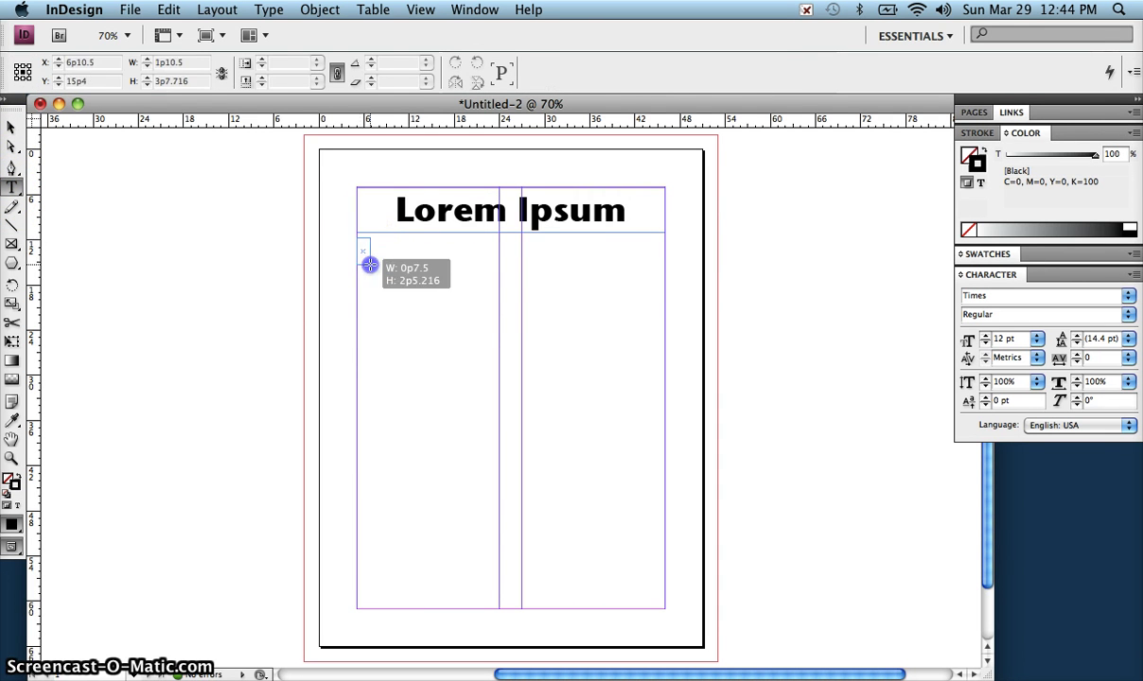
{"action": "left_click_drag", "start_coordinate": [382, 268], "coordinate": [502, 608]}
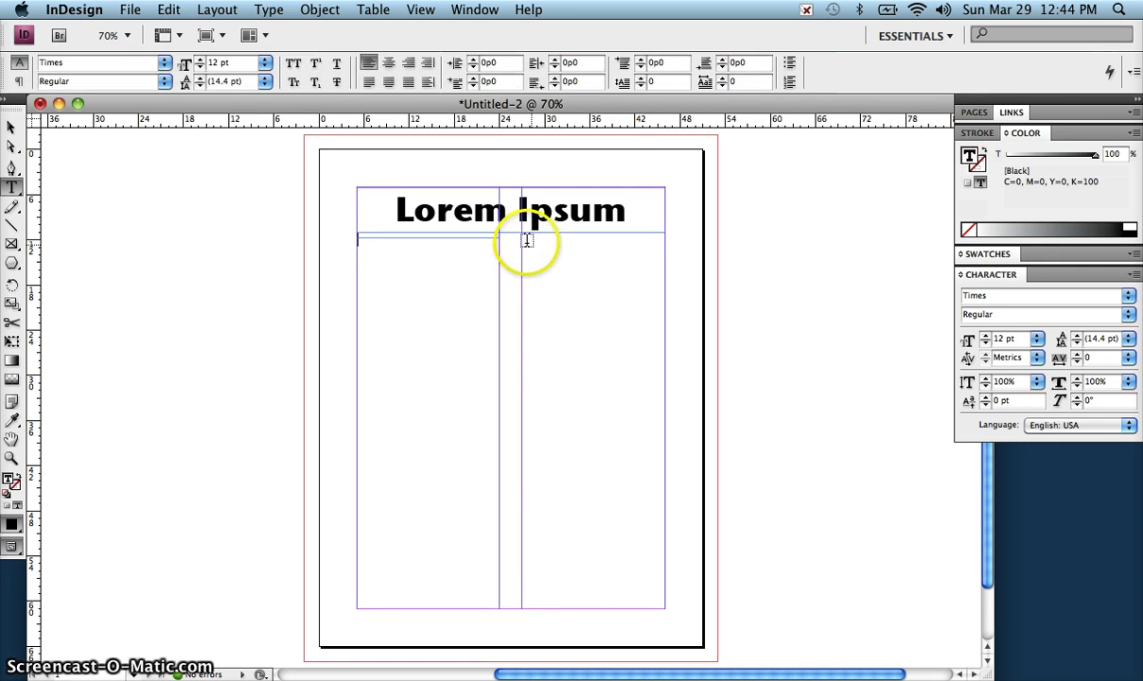
{"action": "left_click_drag", "start_coordinate": [522, 236], "coordinate": [666, 611]}
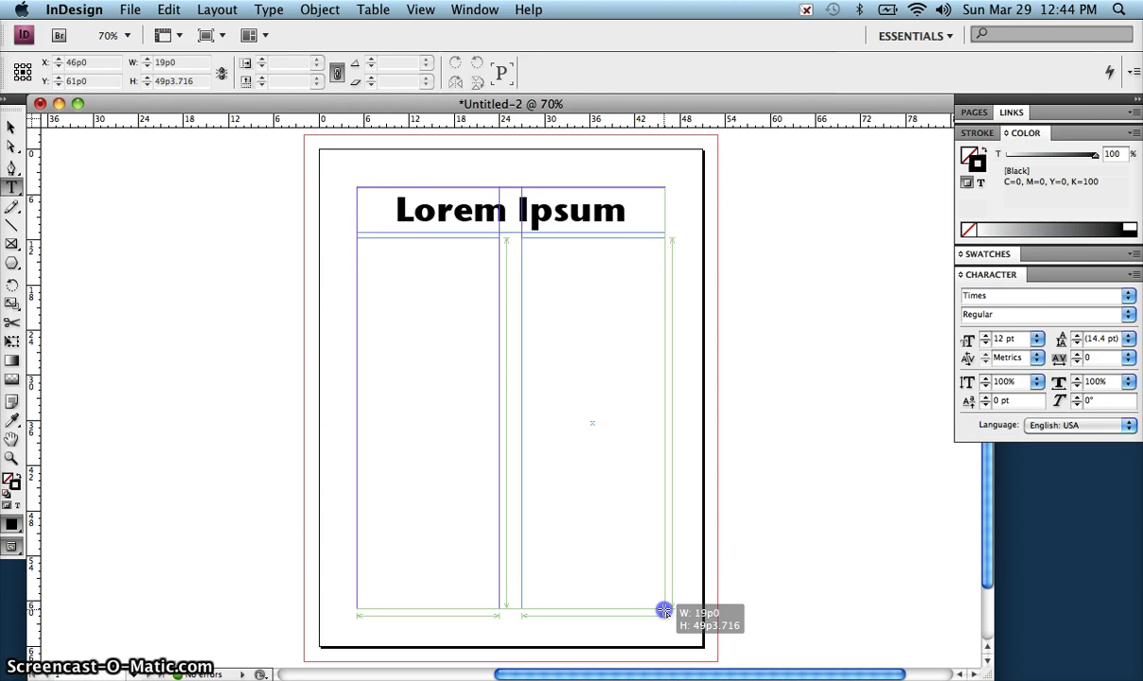
{"action": "left_click_drag", "start_coordinate": [665, 610], "coordinate": [665, 610]}
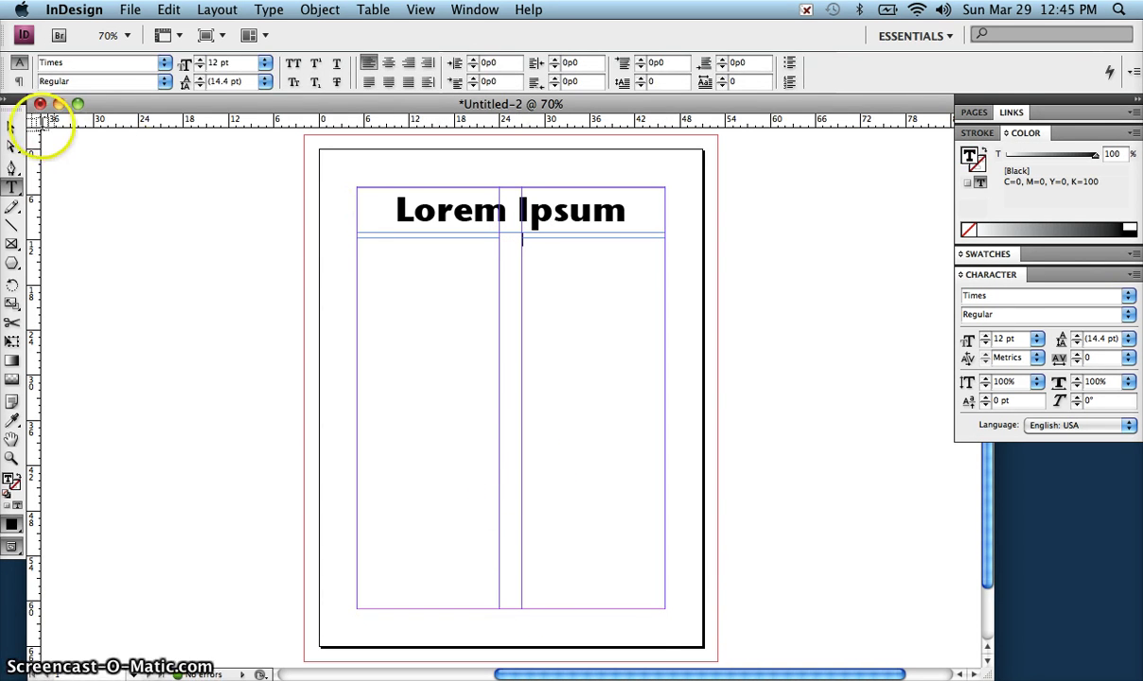
{"action": "left_click", "coordinate": [11, 126]}
{"action": "left_click", "coordinate": [441, 332]}
Select the empty left and right column text frames
{"action": "left_click", "coordinate": [612, 346], "text": "shift"}
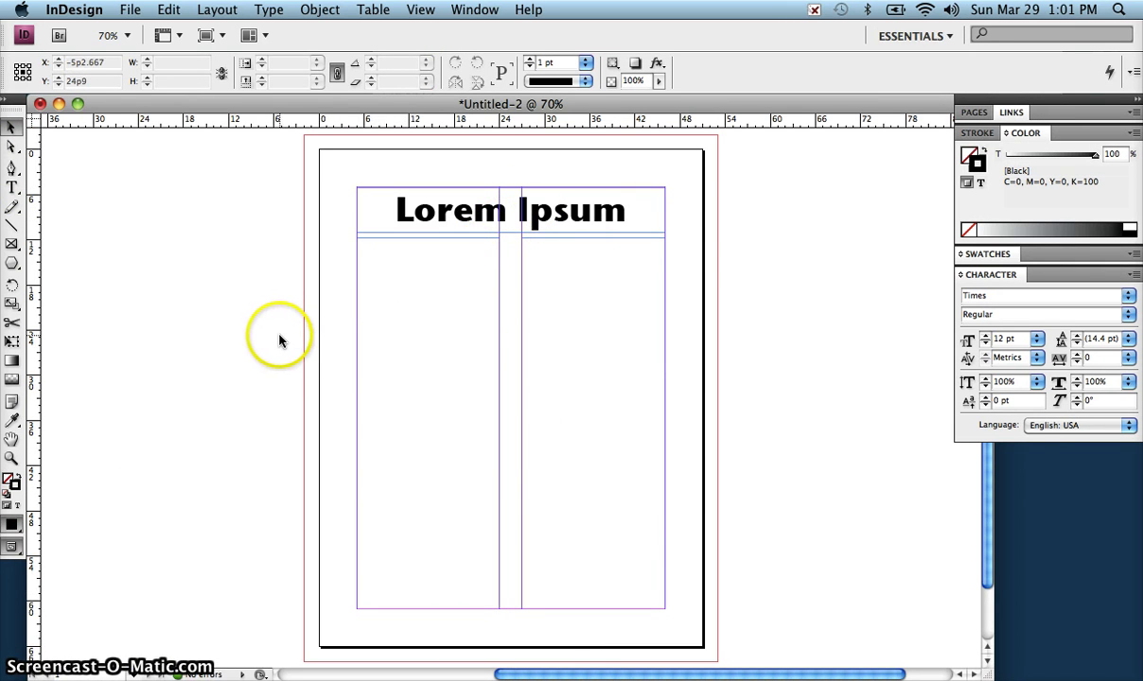
{"action": "left_click", "coordinate": [395, 339]}
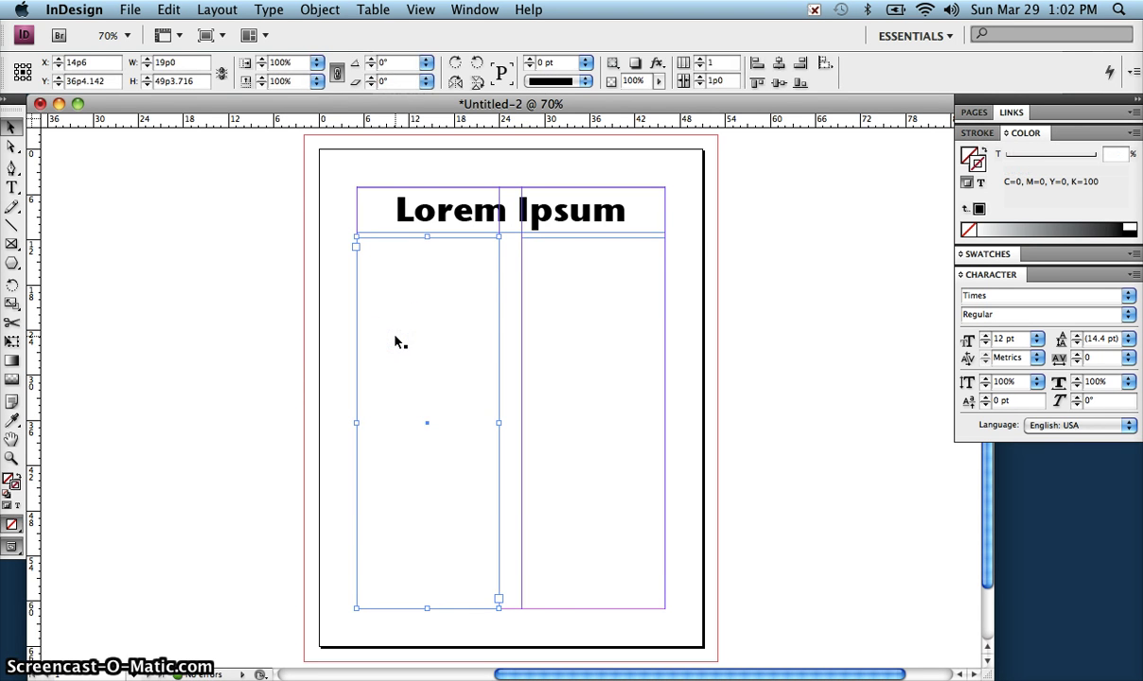
{"action": "scroll", "coordinate": [284, 338], "scroll_direction": "right", "scroll_amount": 3}
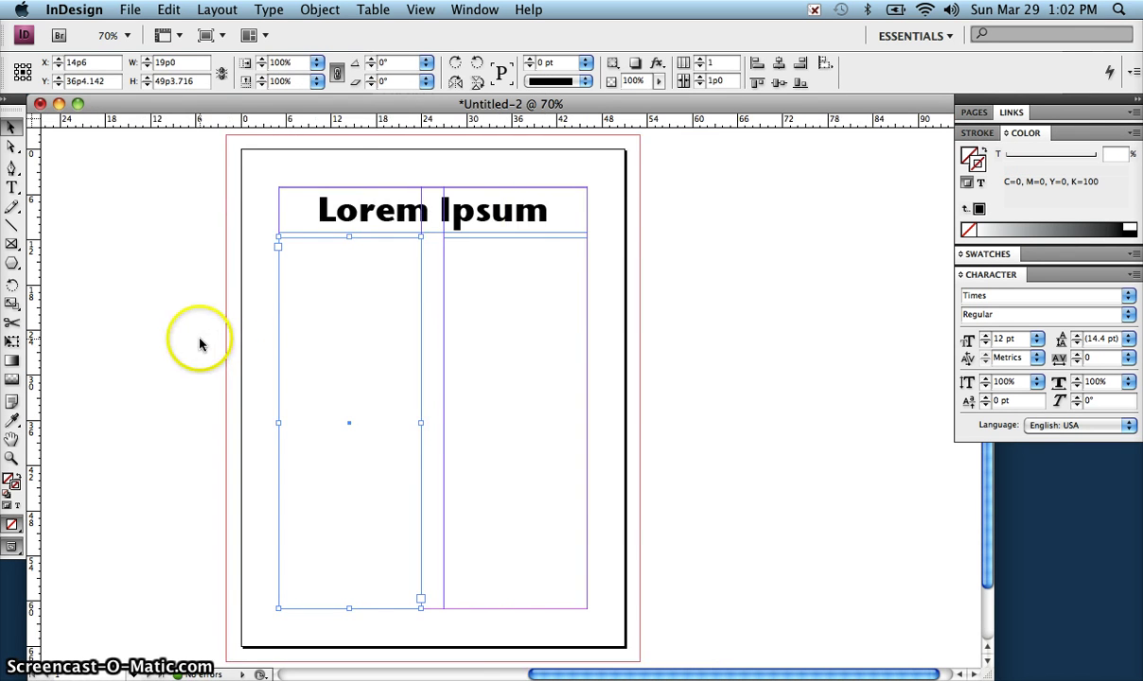
Check the text files in the ID_text folder, then return to the InDesign layout
{"action": "left_click_drag", "start_coordinate": [656, 668], "coordinate": [634, 668]}
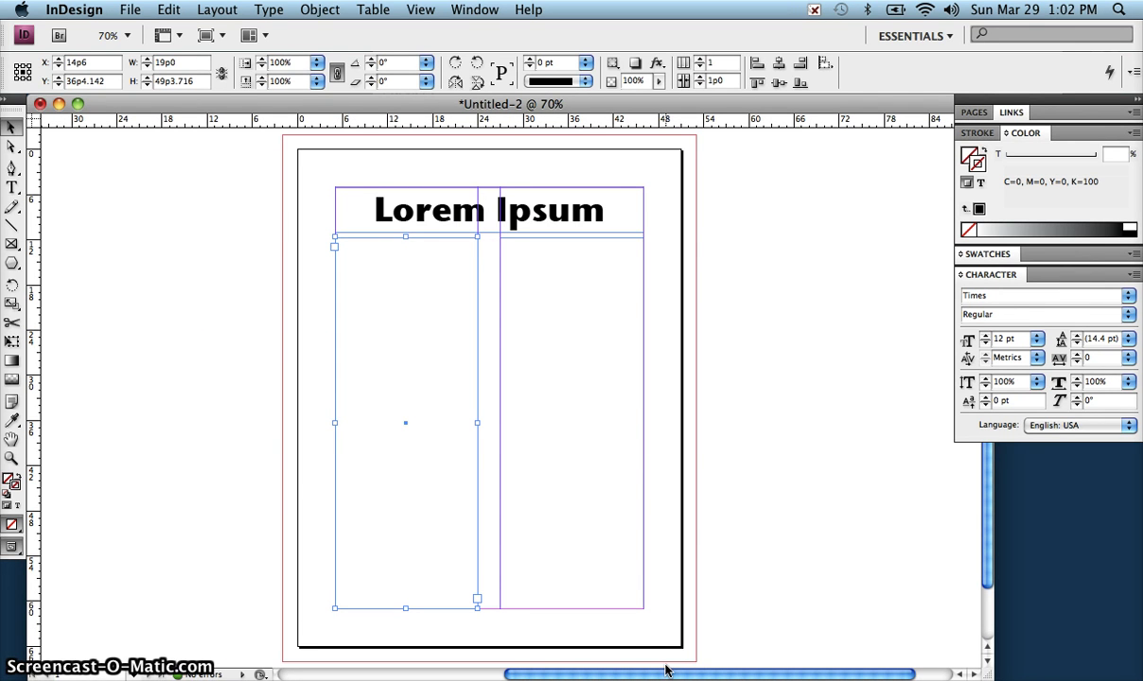
{"action": "left_click", "coordinate": [605, 669]}
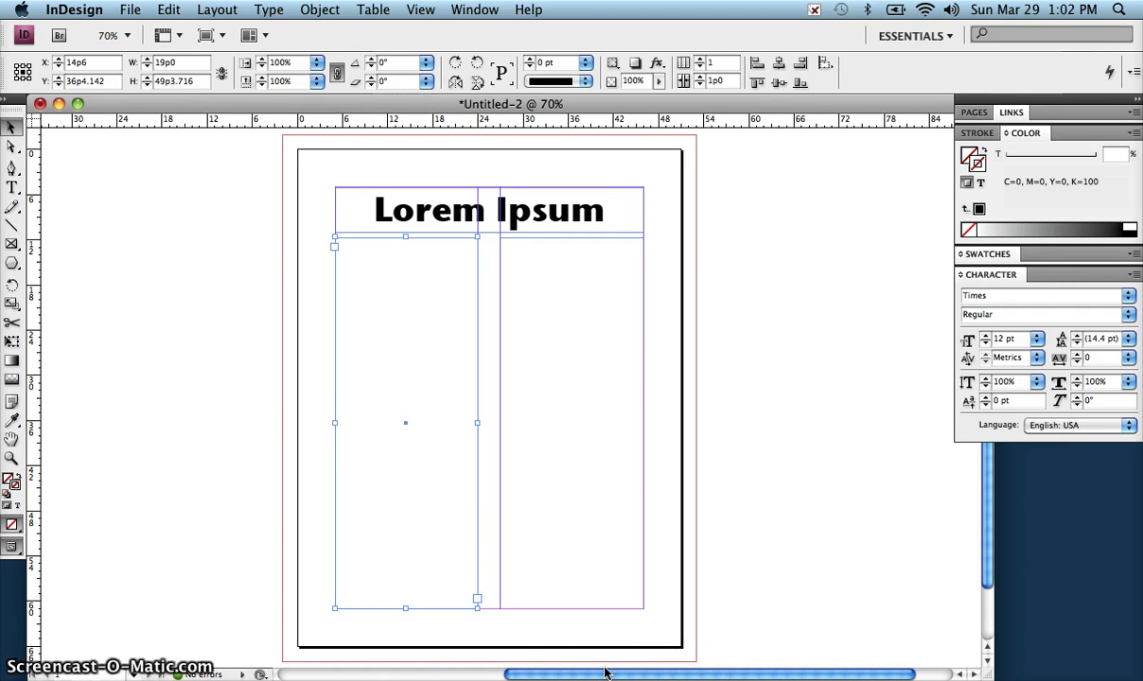
{"action": "left_click", "coordinate": [426, 675]}
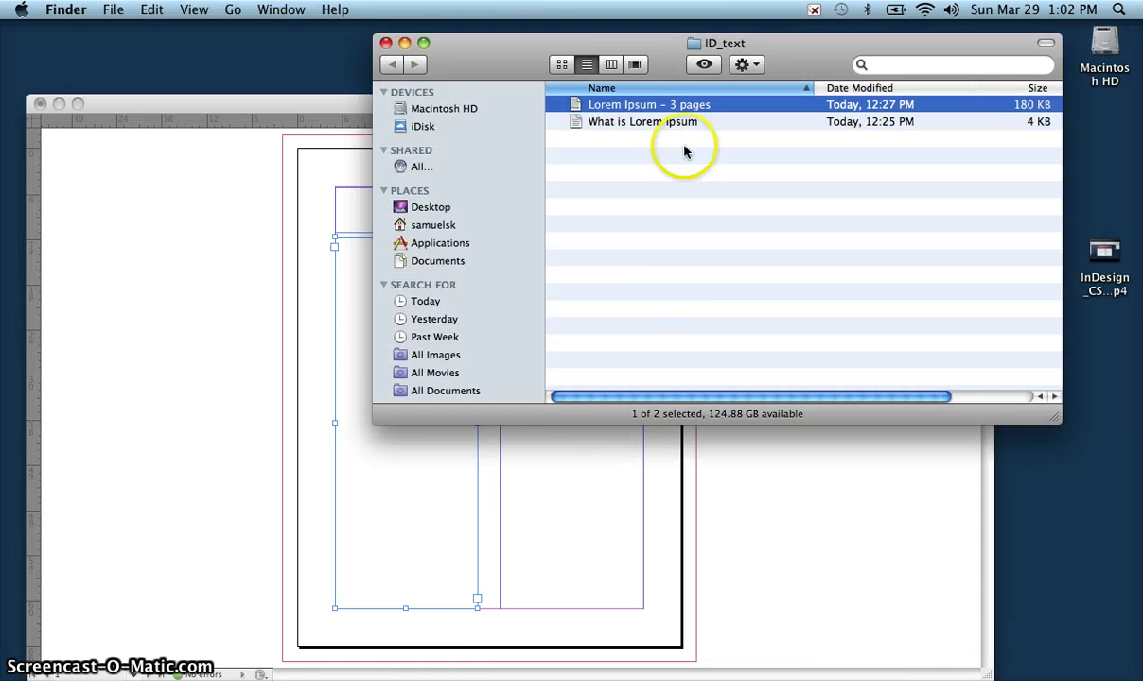
{"action": "scroll", "coordinate": [270, 142], "scroll_direction": "right", "scroll_amount": 3}
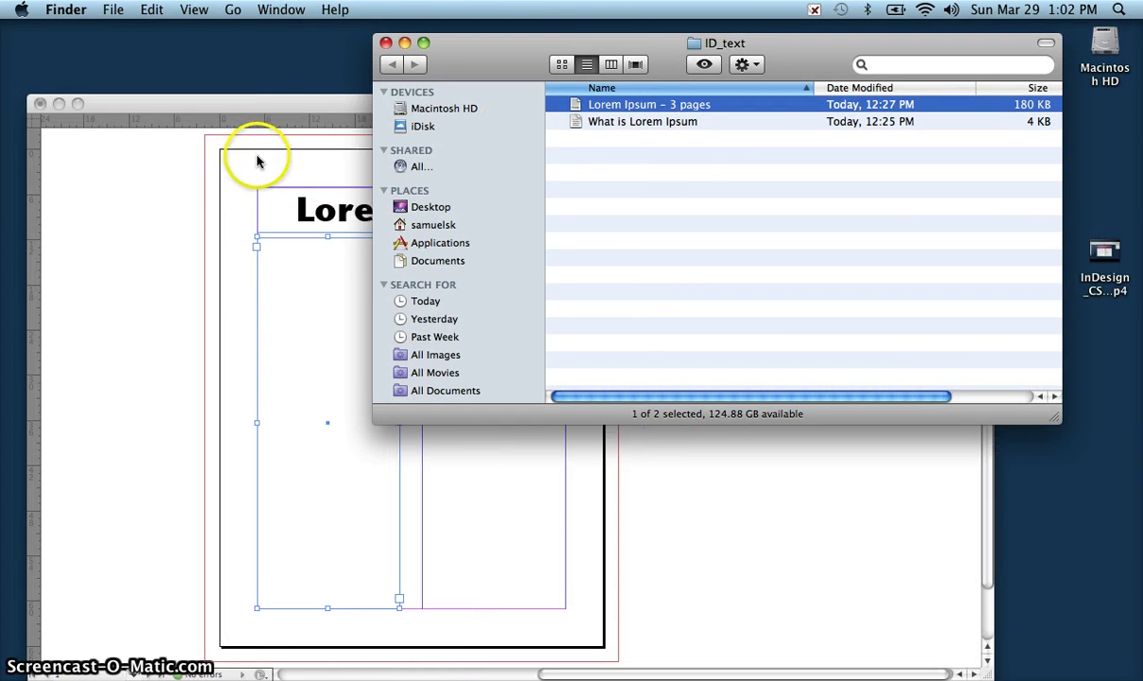
{"action": "left_click", "coordinate": [295, 104]}
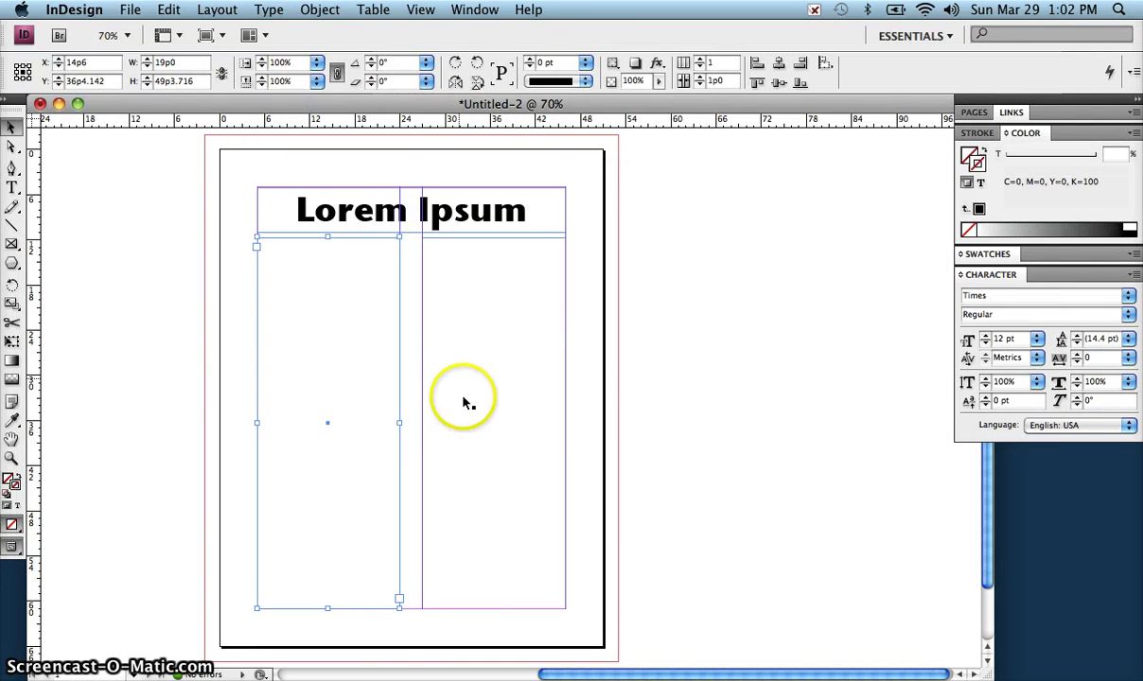
Load 'What is Lorem Ipsum' from Desktop > ID_text with File > Place
{"action": "left_click_drag", "start_coordinate": [672, 673], "coordinate": [628, 673]}
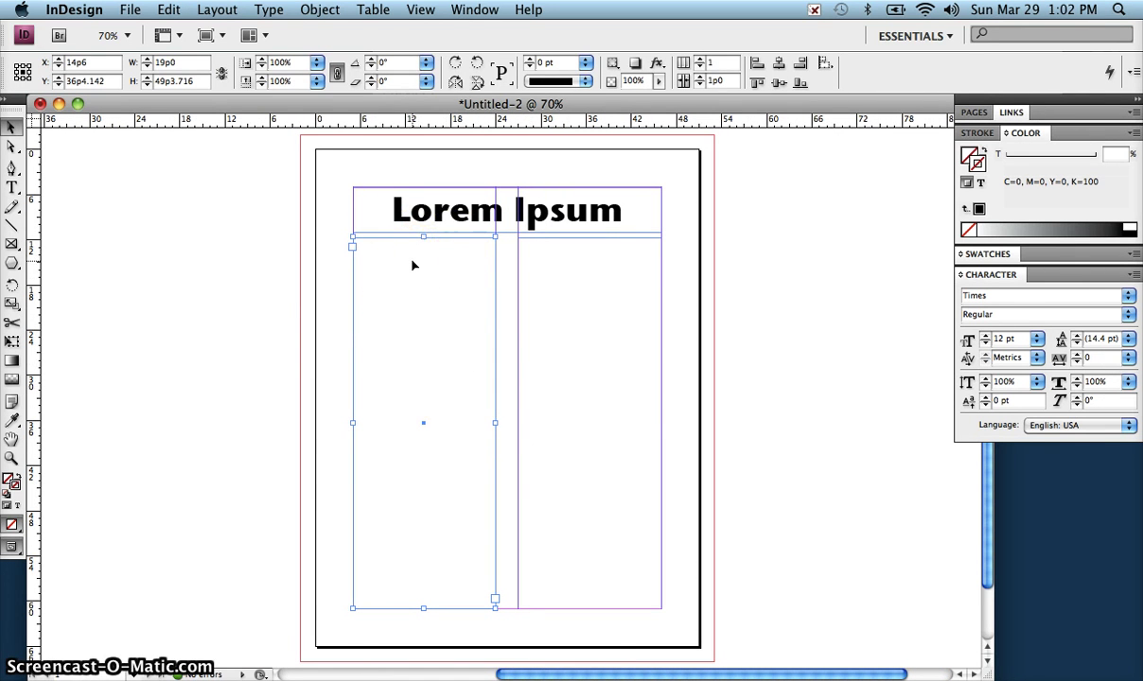
{"action": "left_click", "coordinate": [137, 9]}
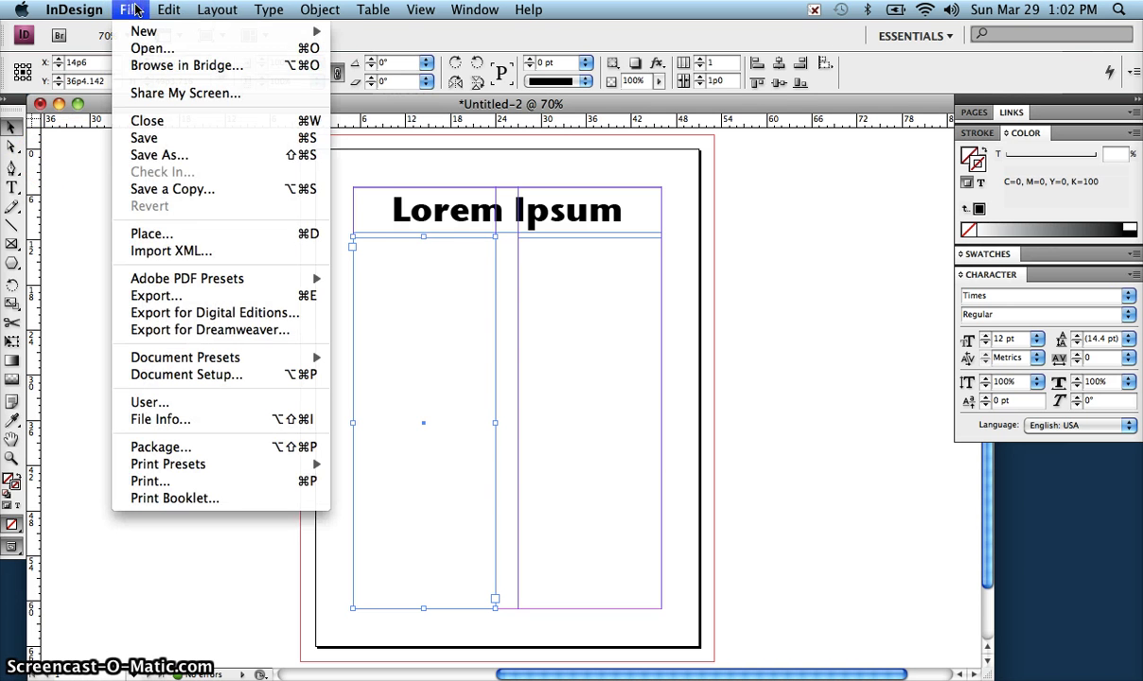
{"action": "left_click", "coordinate": [188, 235]}
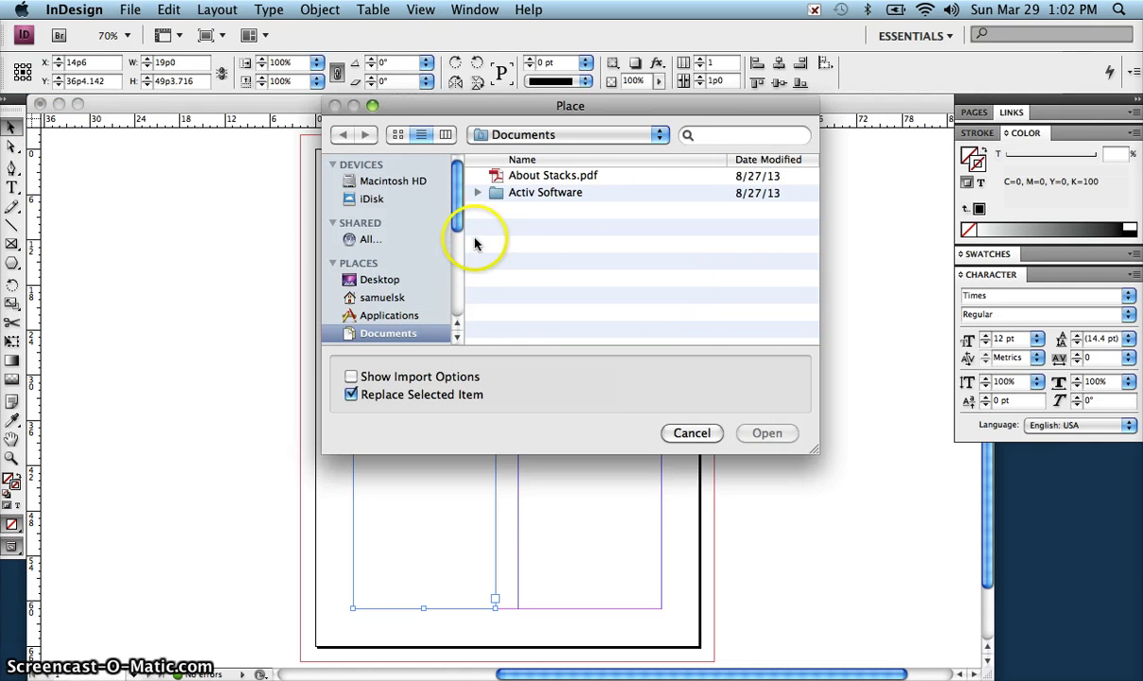
{"action": "mouse_move", "coordinate": [457, 225]}
{"action": "left_mouse_down"}
{"action": "mouse_move", "coordinate": [457, 234]}
{"action": "mouse_move", "coordinate": [457, 180]}
{"action": "mouse_move", "coordinate": [462, 249]}
{"action": "left_mouse_up"}
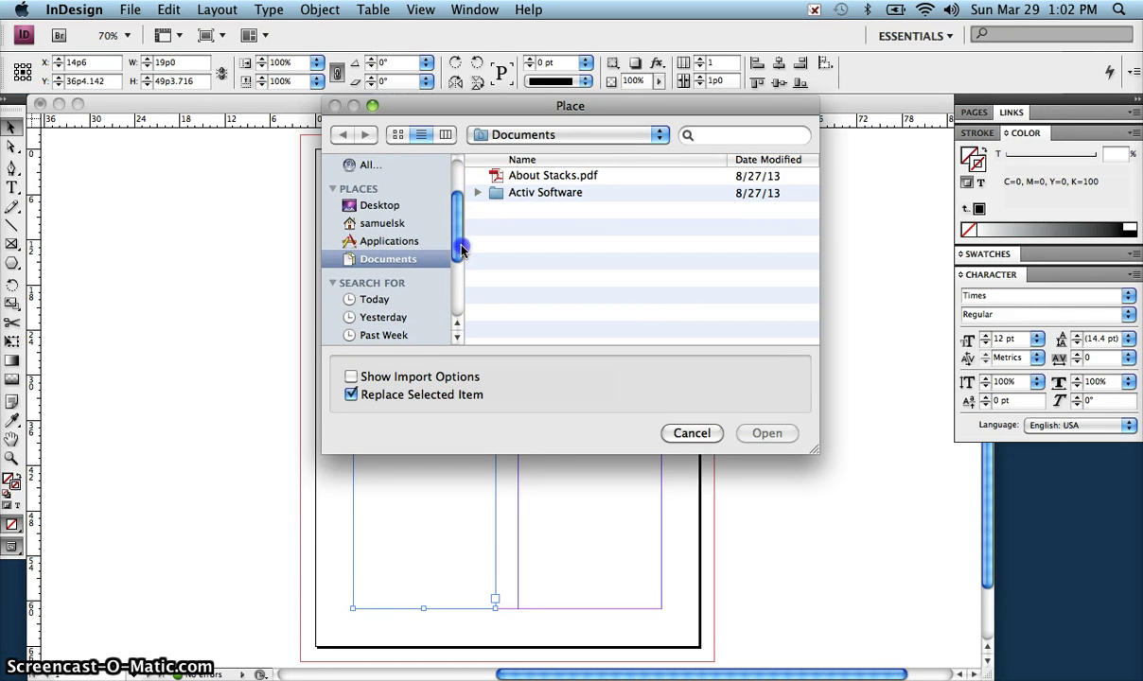
{"action": "left_click", "coordinate": [397, 204]}
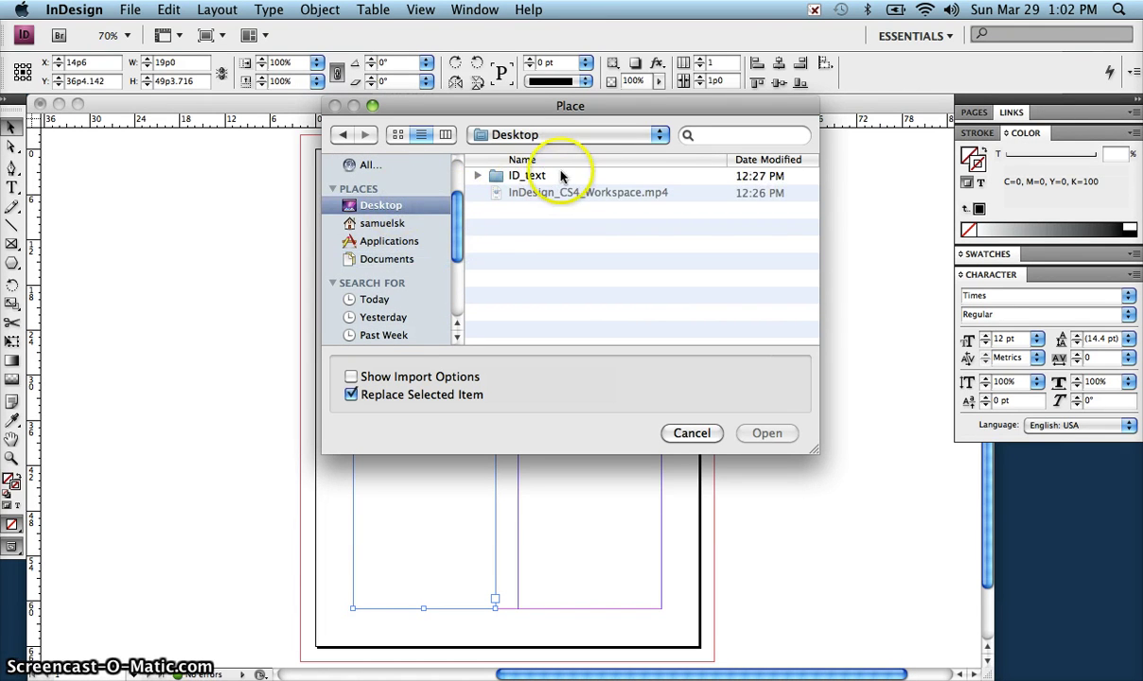
{"action": "double_click", "coordinate": [530, 176]}
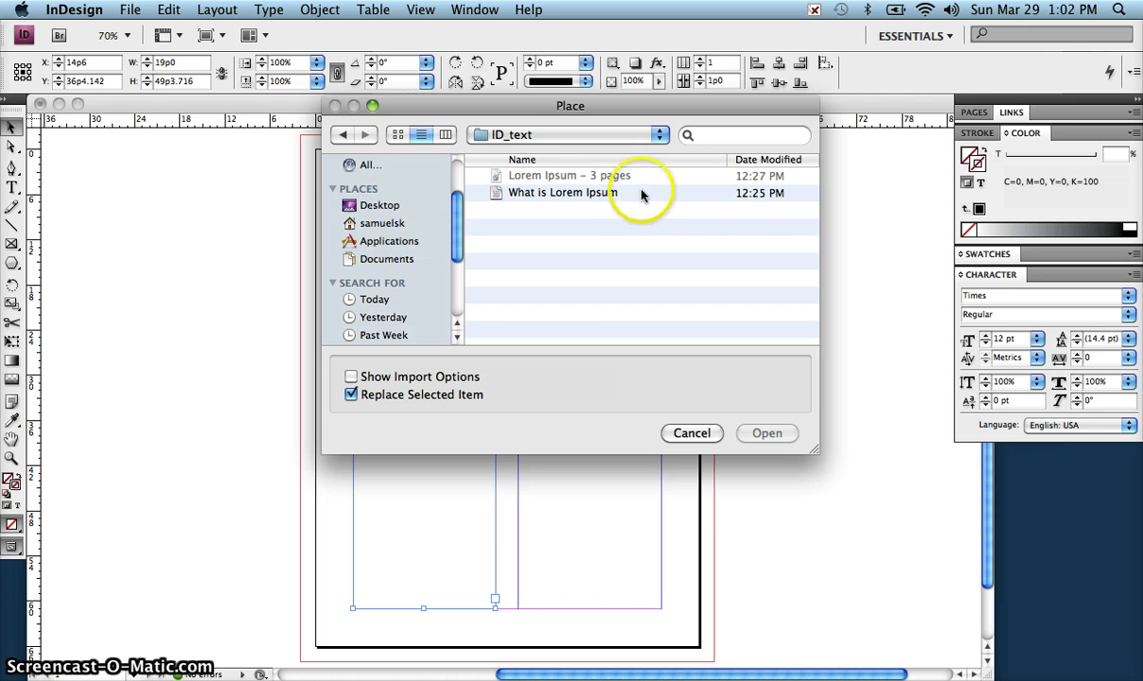
{"action": "left_click", "coordinate": [599, 193]}
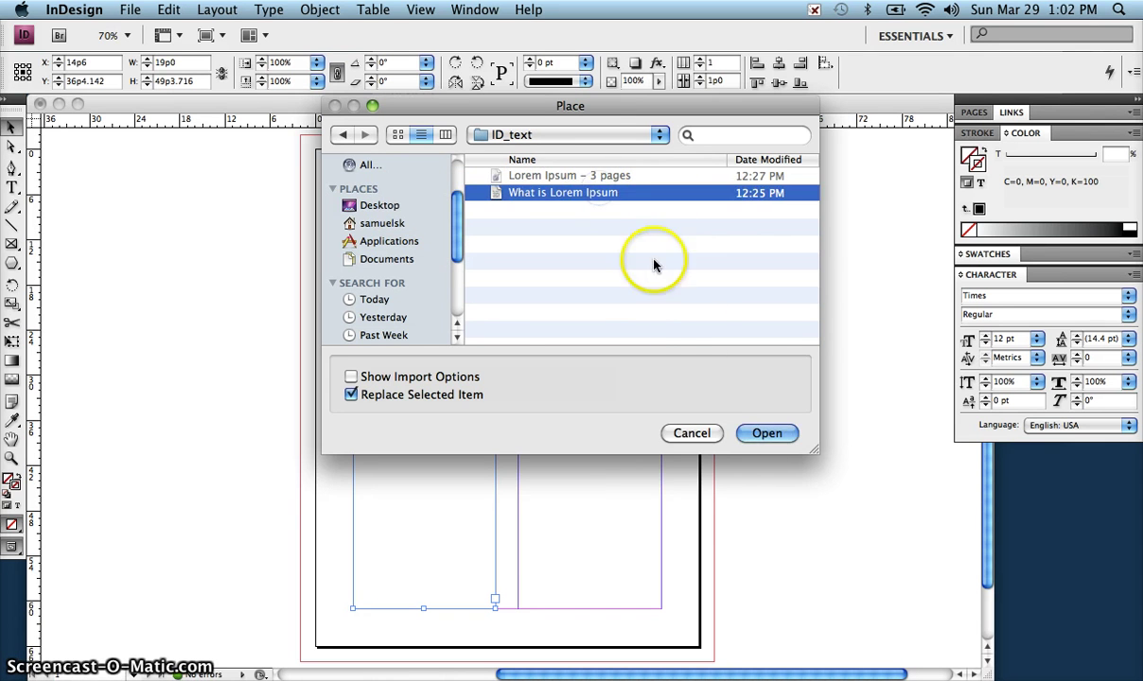
{"action": "left_click", "coordinate": [769, 435]}
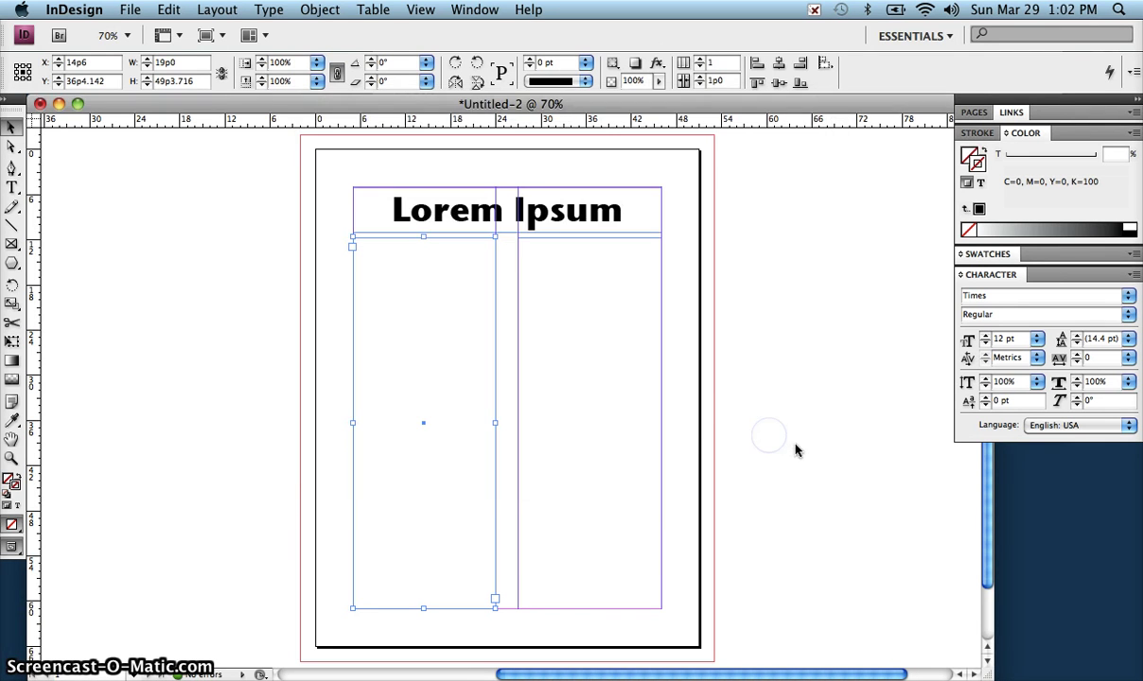
Place the What is Lorem Ipsum article in the left column frame, check it, and load its overset text
{"action": "left_click", "coordinate": [421, 276]}
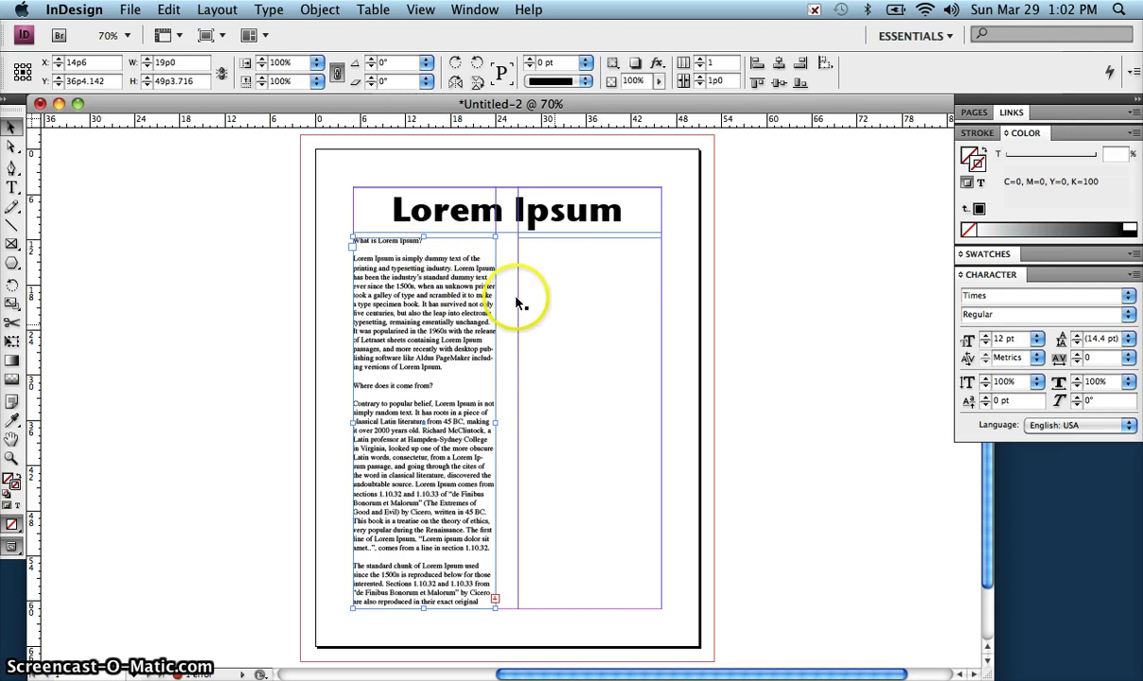
{"action": "double_click", "coordinate": [398, 240]}
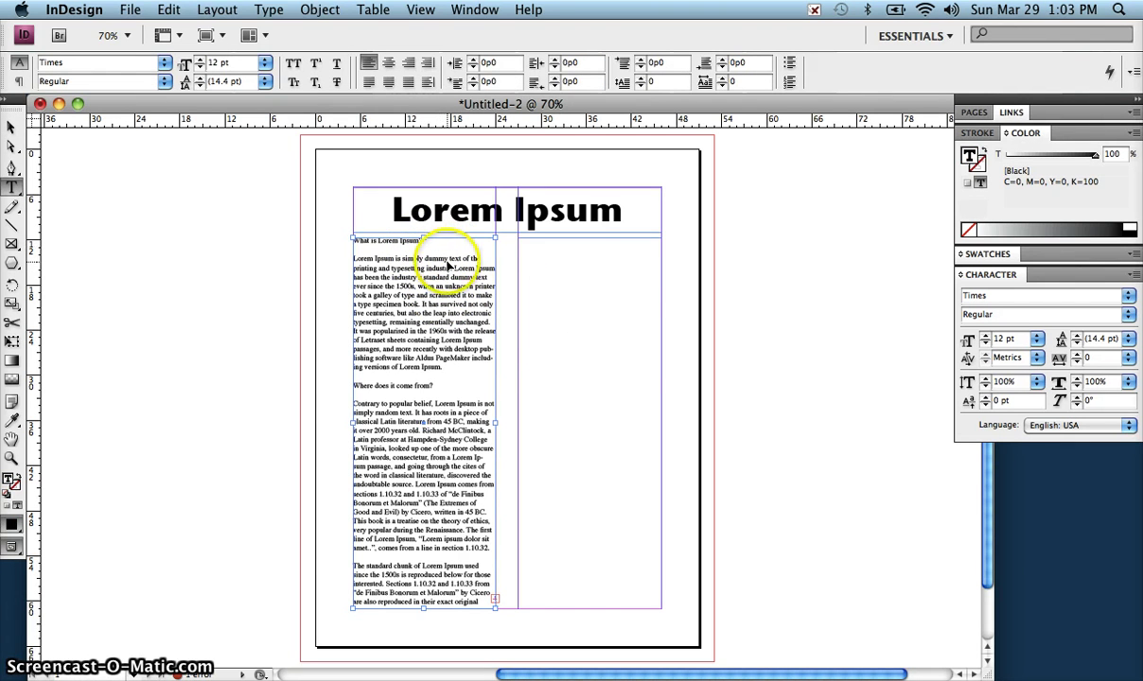
{"action": "left_click", "coordinate": [412, 240]}
{"action": "left_click_drag", "start_coordinate": [365, 240], "coordinate": [545, 248]}
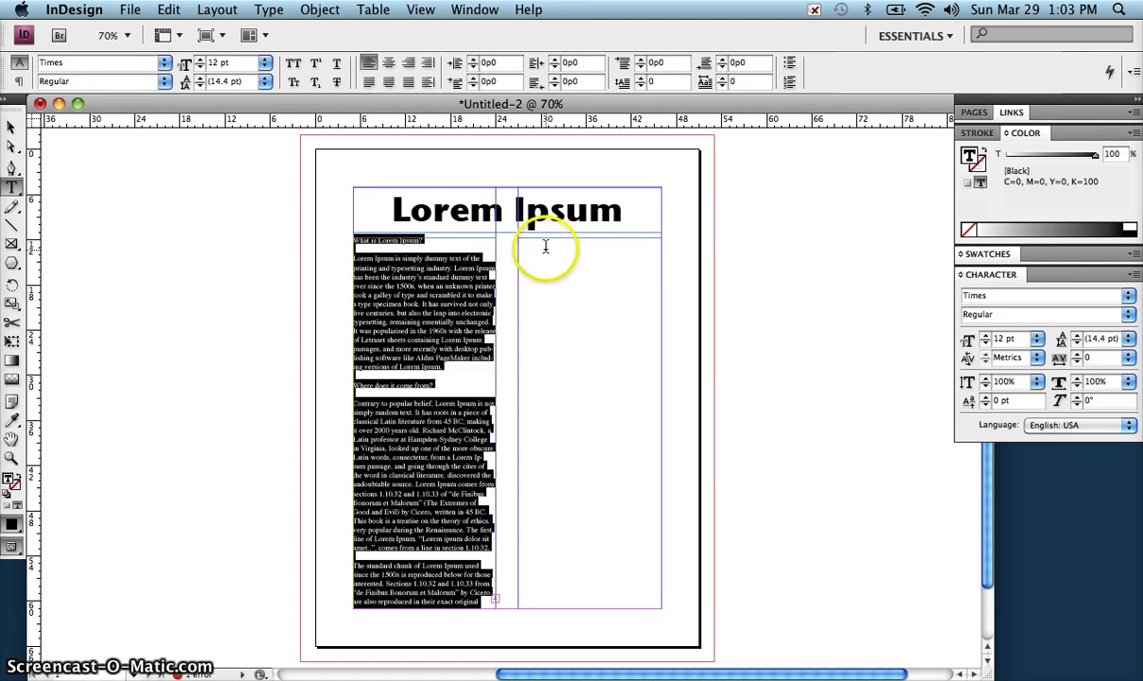
{"action": "left_click", "coordinate": [16, 131]}
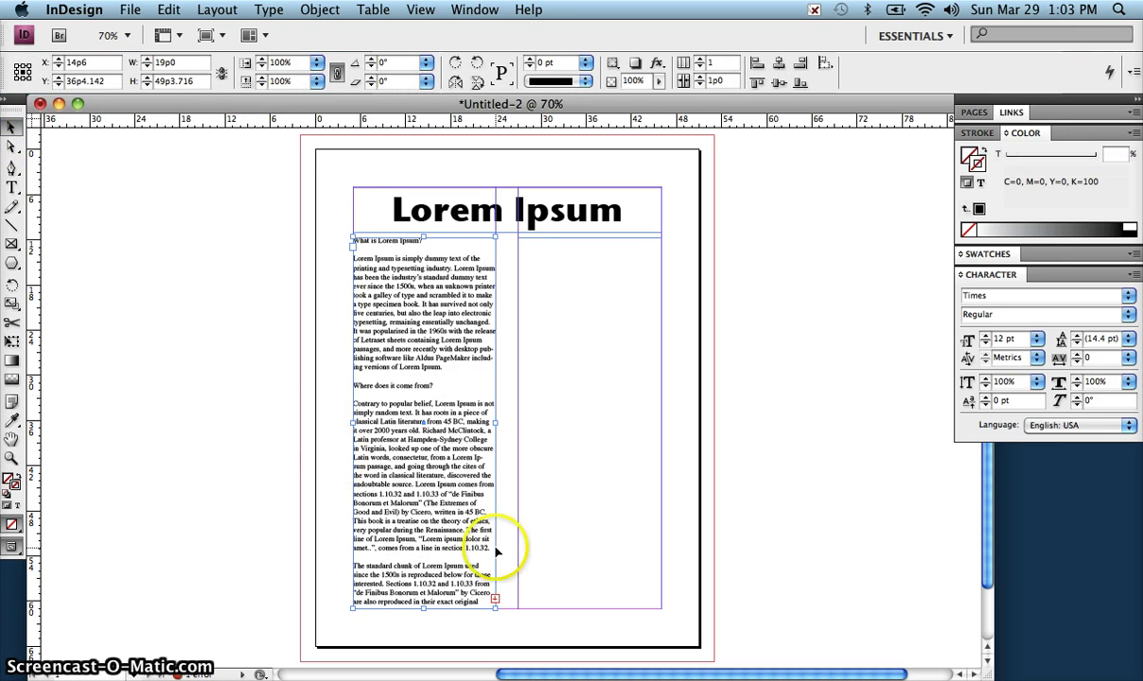
{"action": "left_click", "coordinate": [494, 604]}
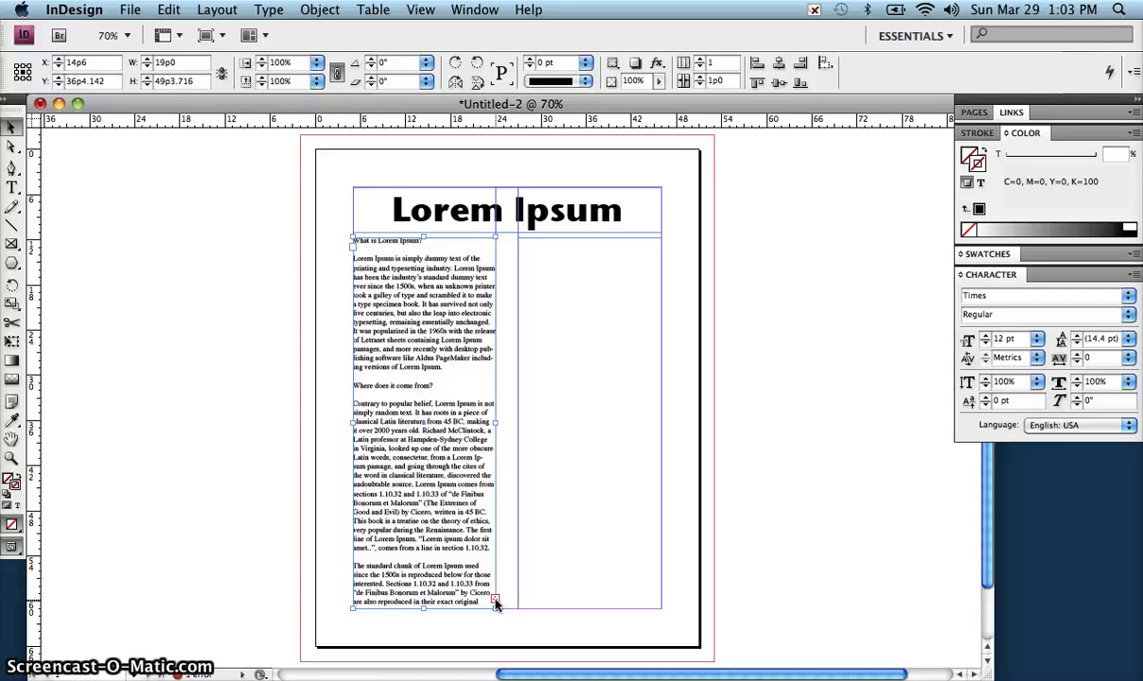
Thread the left frame's overset text into the right column
{"action": "left_click", "coordinate": [495, 601]}
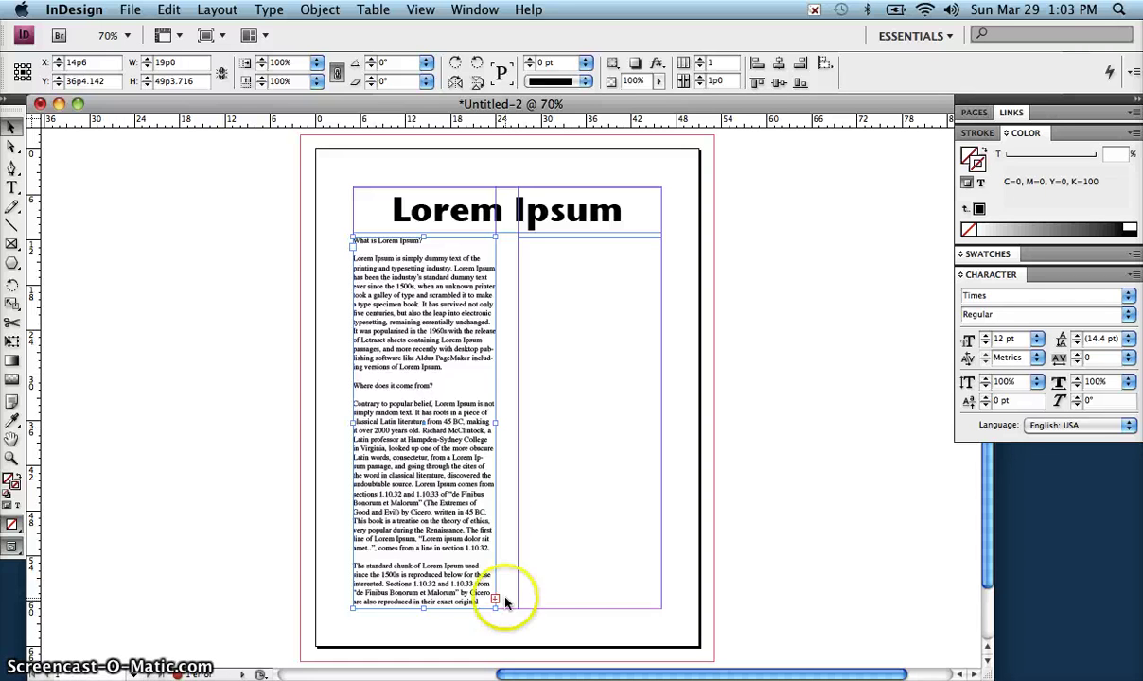
{"action": "left_click", "coordinate": [605, 492]}
{"action": "left_click", "coordinate": [495, 601]}
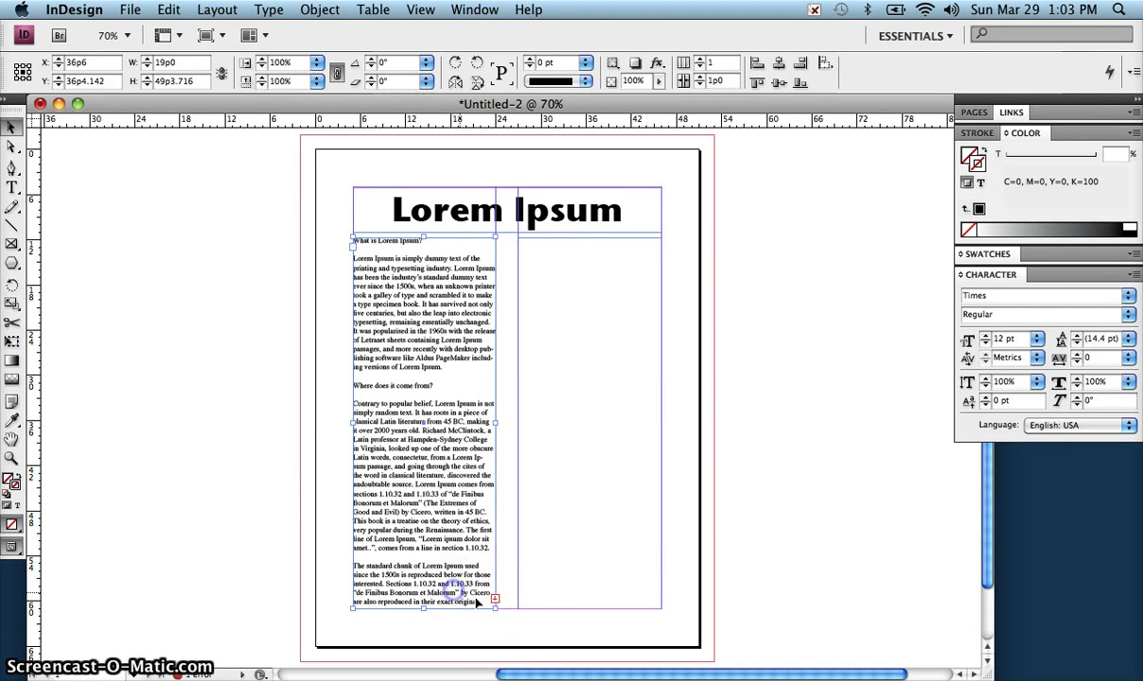
{"action": "left_click", "coordinate": [493, 602]}
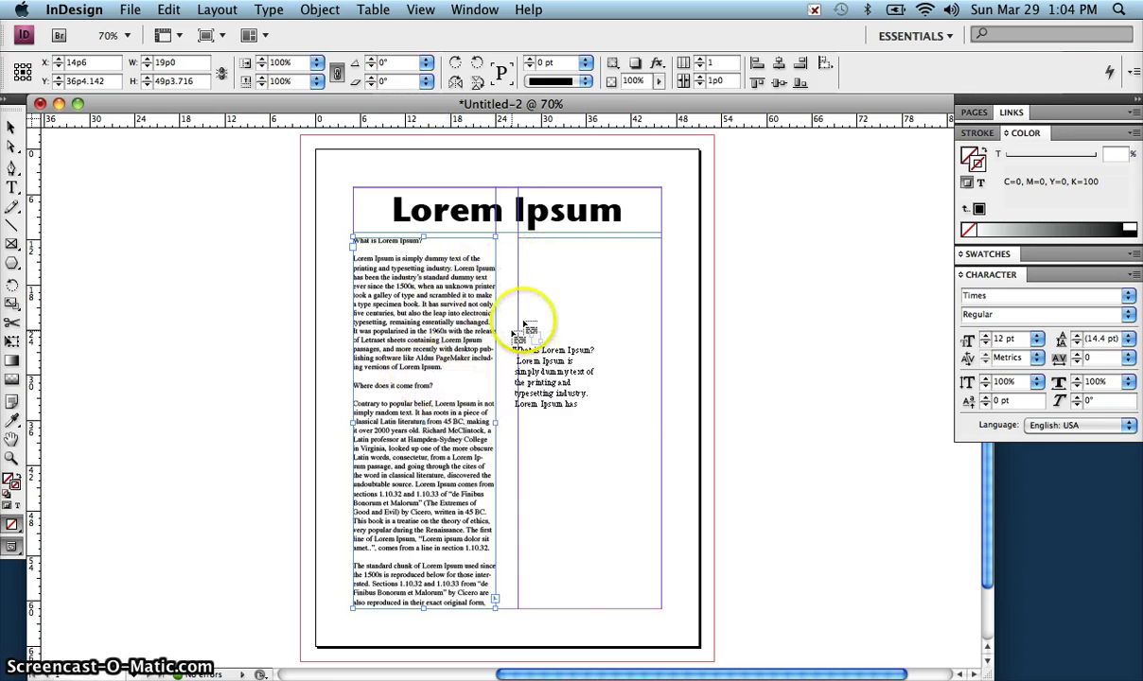
{"action": "left_click", "coordinate": [566, 296]}
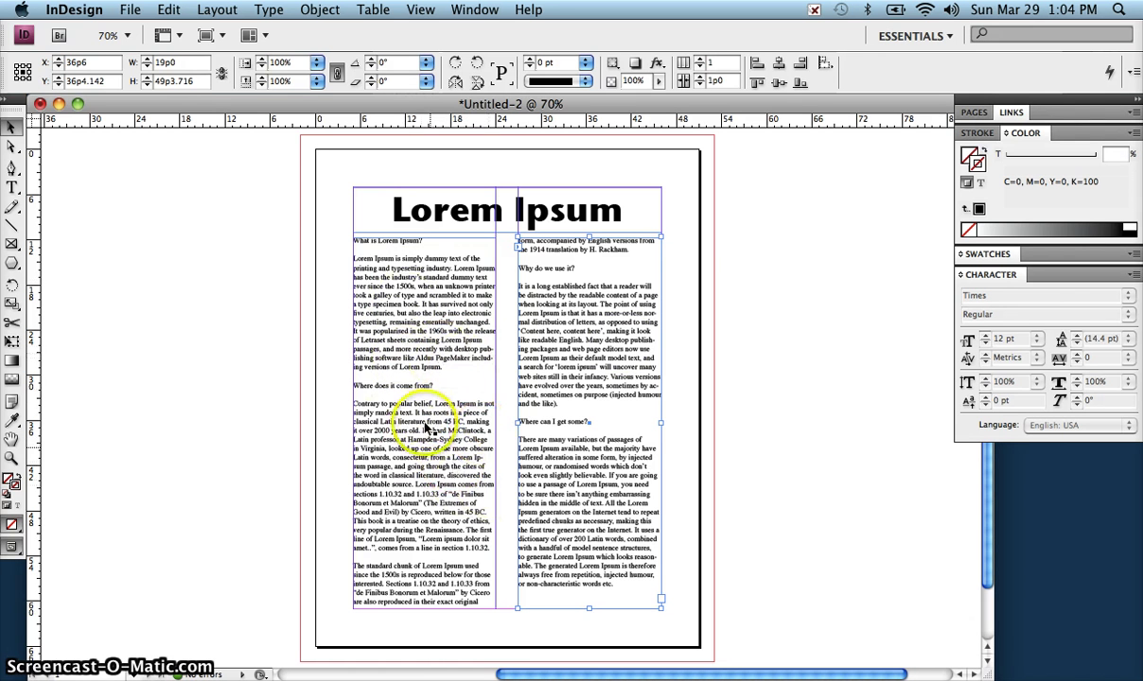
Select both threaded column frames to check them, then clear the selection
{"action": "double_click", "coordinate": [420, 501]}
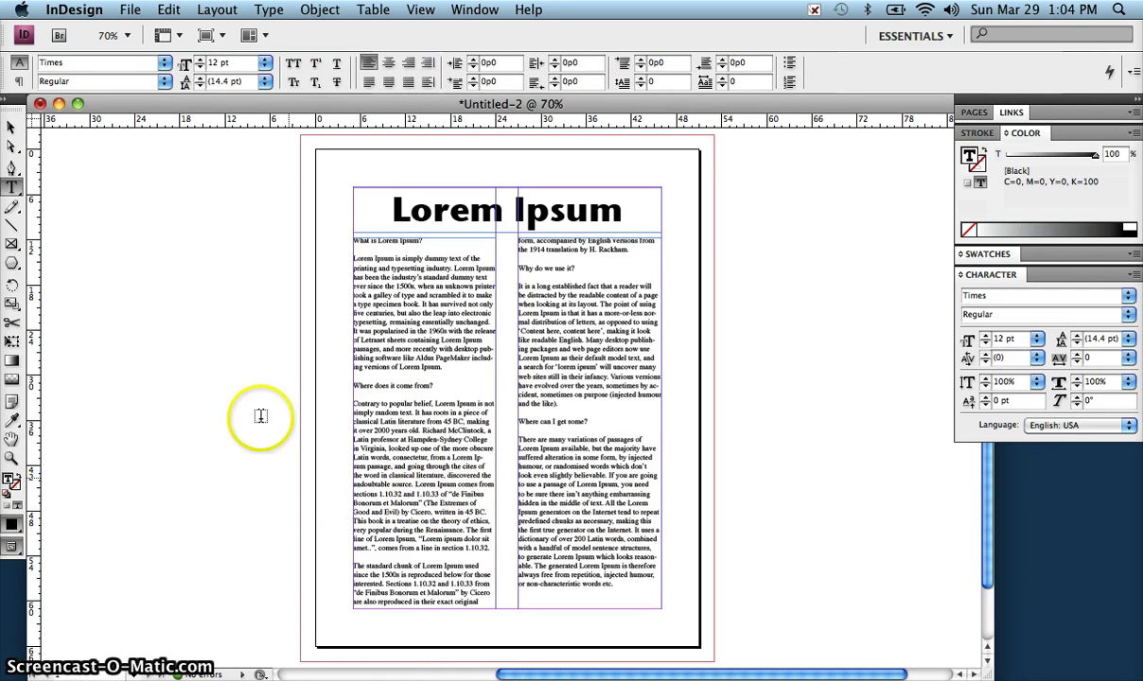
{"action": "left_click", "coordinate": [11, 125]}
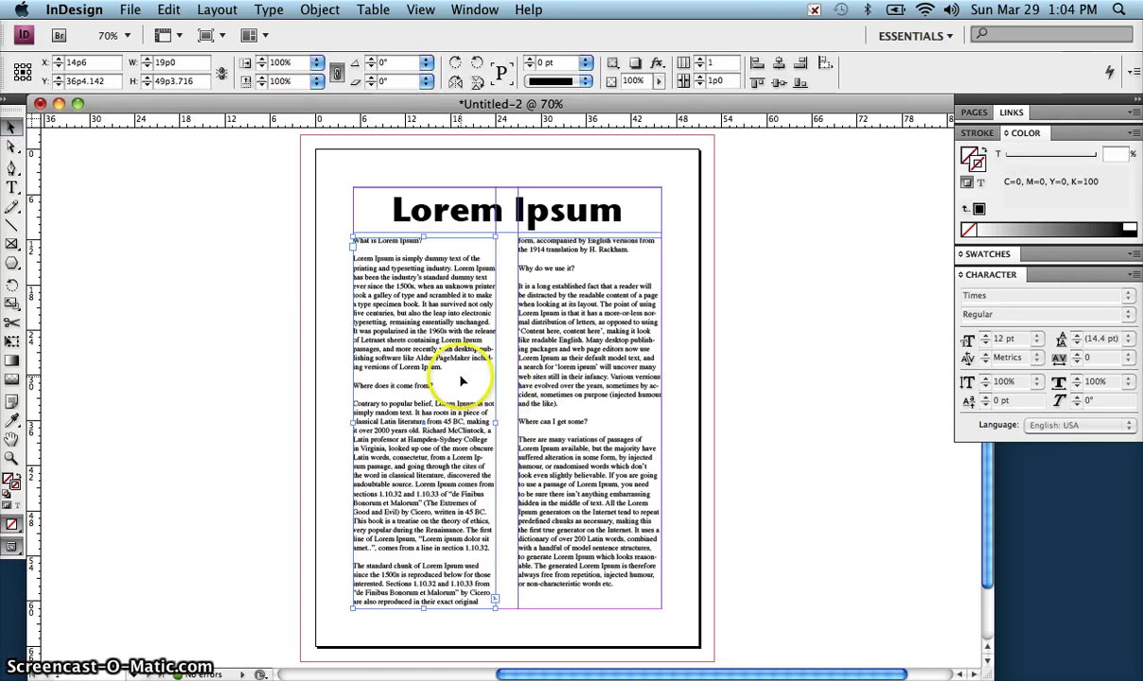
{"action": "left_click", "coordinate": [620, 400], "text": "shift"}
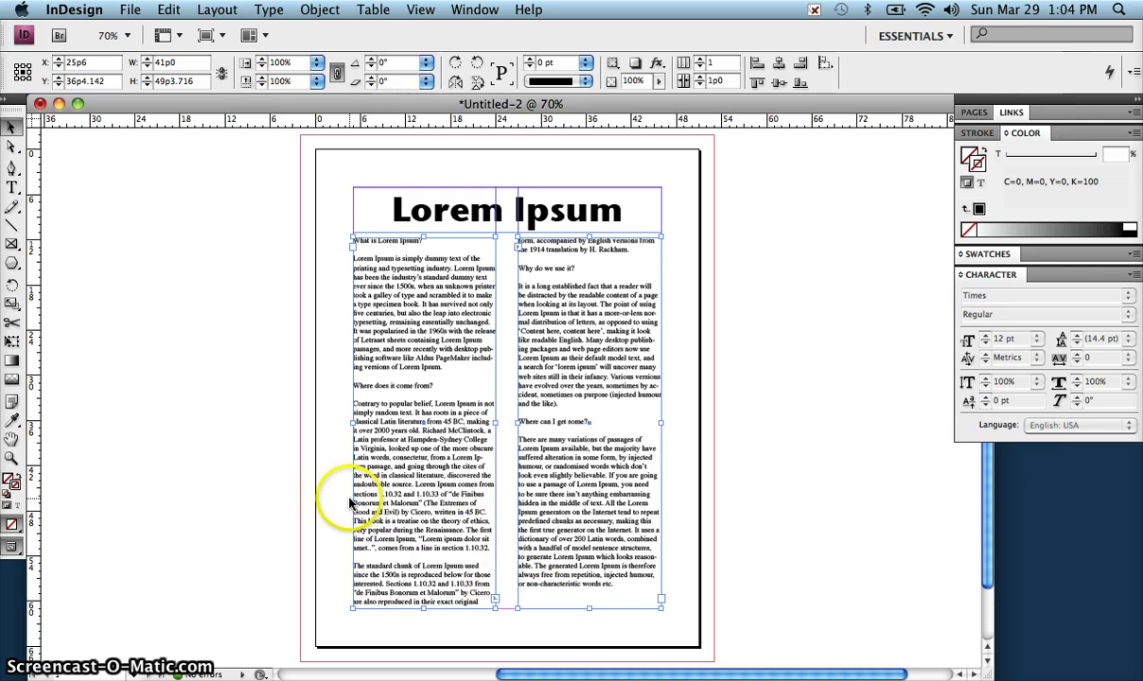
{"action": "left_click", "coordinate": [215, 426]}
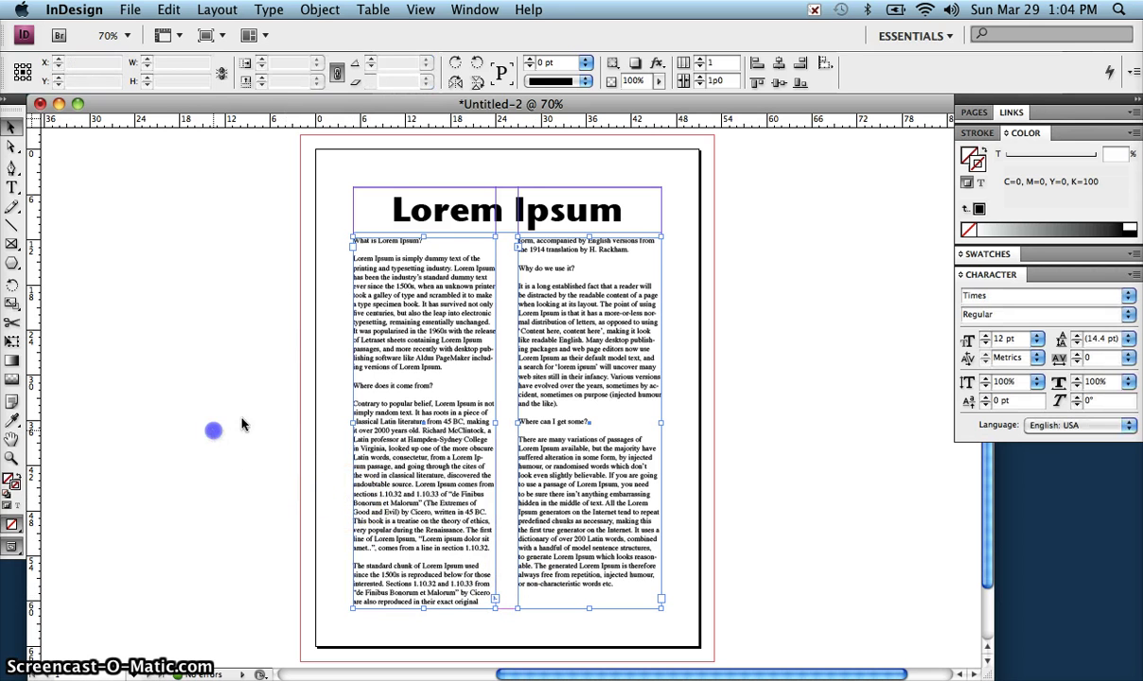
Make the 'What is Lorem Ipsum?' heading line bold italic at 14 pt
{"action": "double_click", "coordinate": [432, 254]}
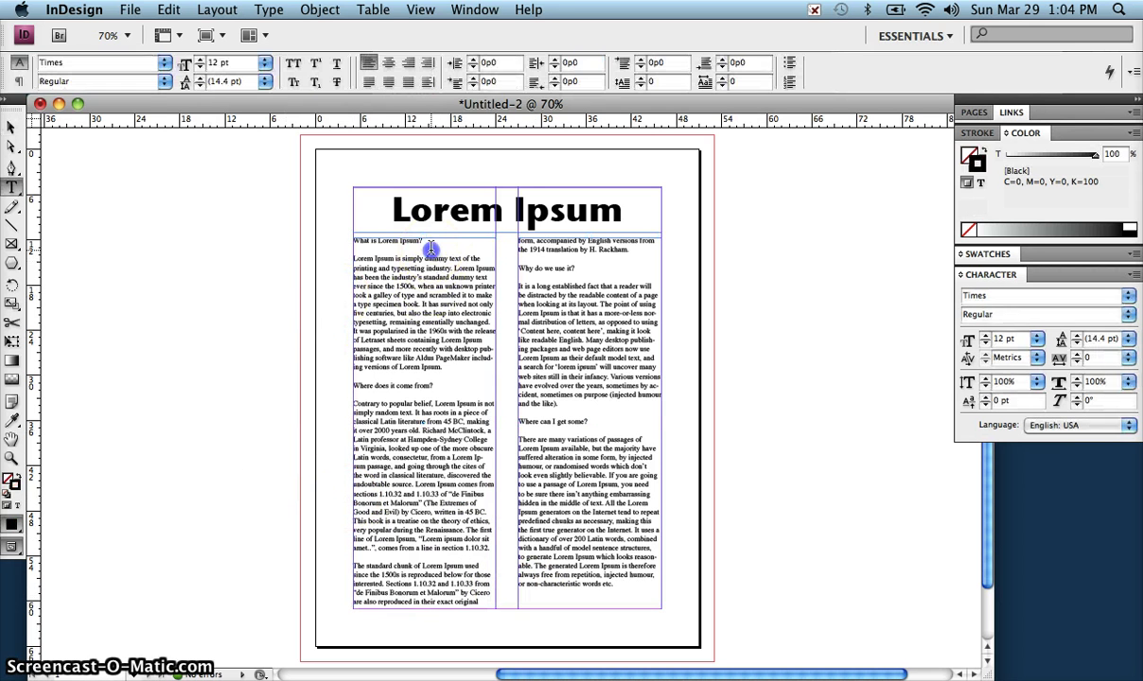
{"action": "triple_click", "coordinate": [359, 241]}
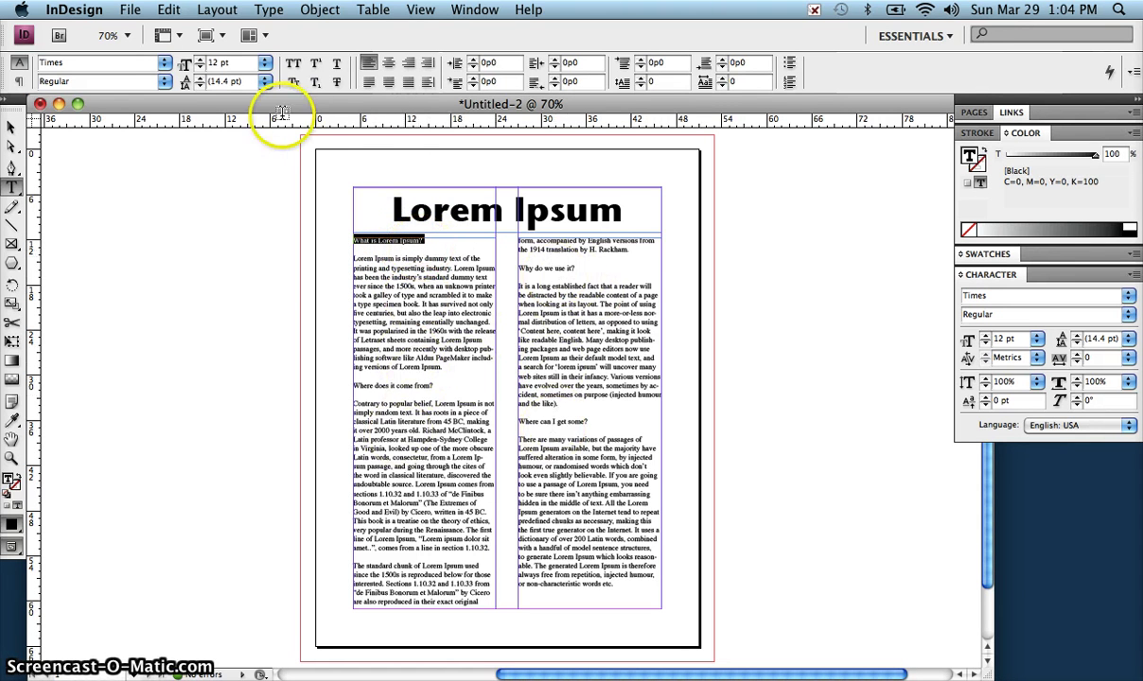
{"action": "left_click", "coordinate": [164, 81]}
{"action": "left_click", "coordinate": [168, 140]}
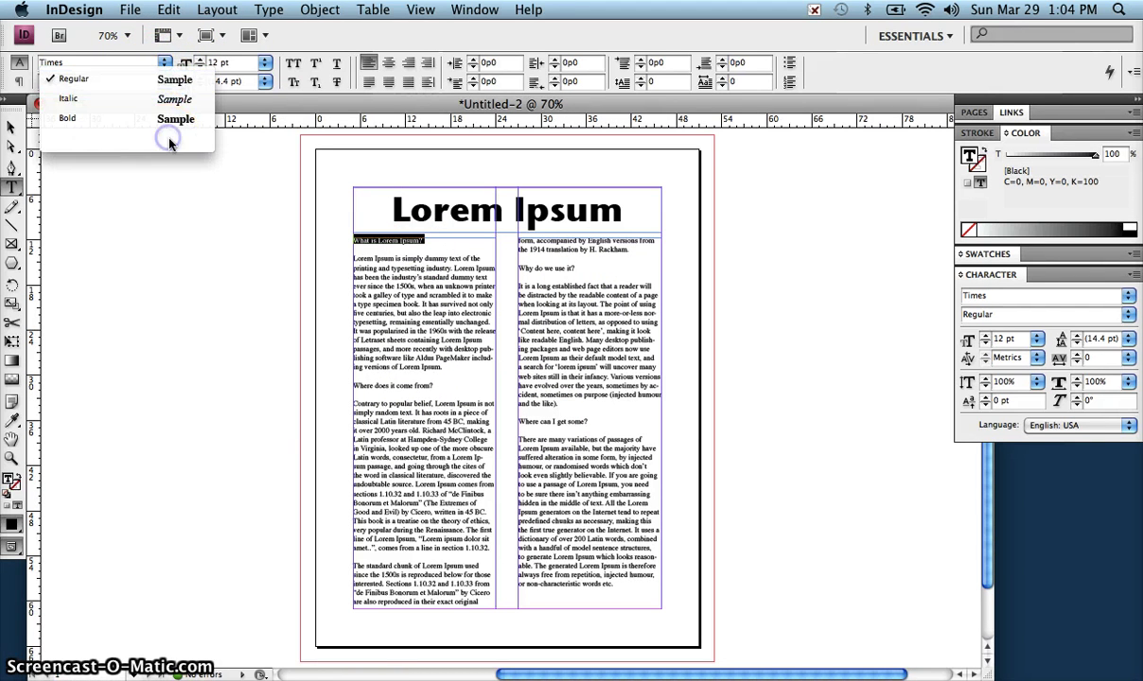
{"action": "left_click", "coordinate": [200, 58]}
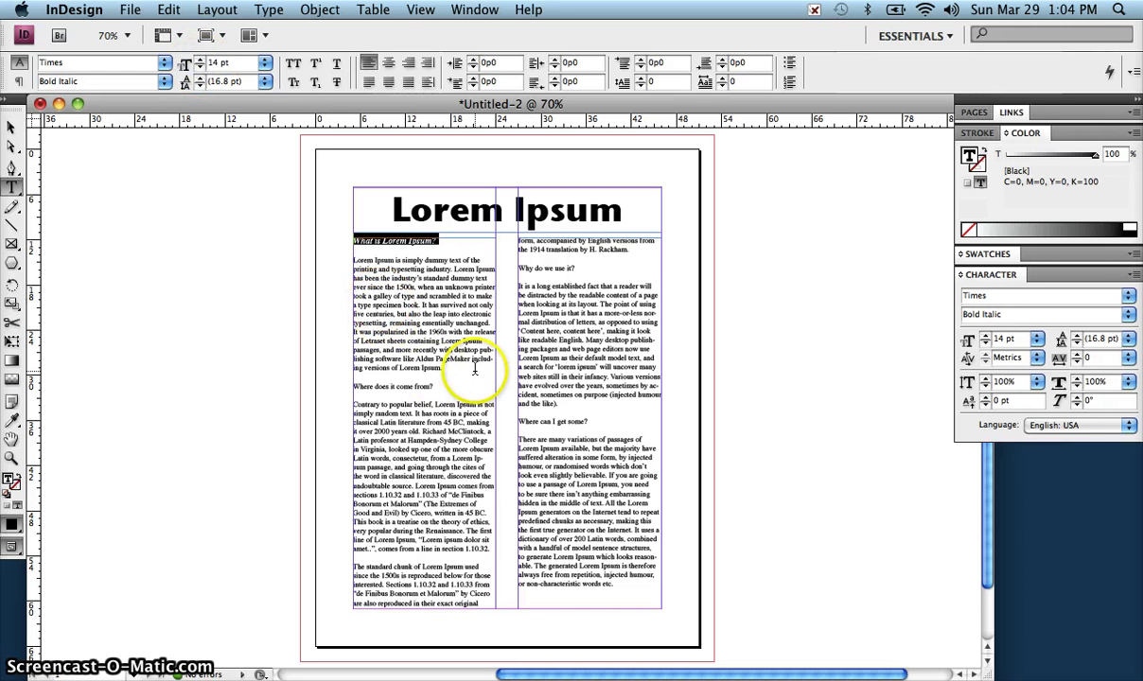
Make 'Where does it come from?' bold italic 13 pt and 'Why do we use it?' bold italic 14 pt
{"action": "left_click_drag", "start_coordinate": [441, 386], "coordinate": [322, 382]}
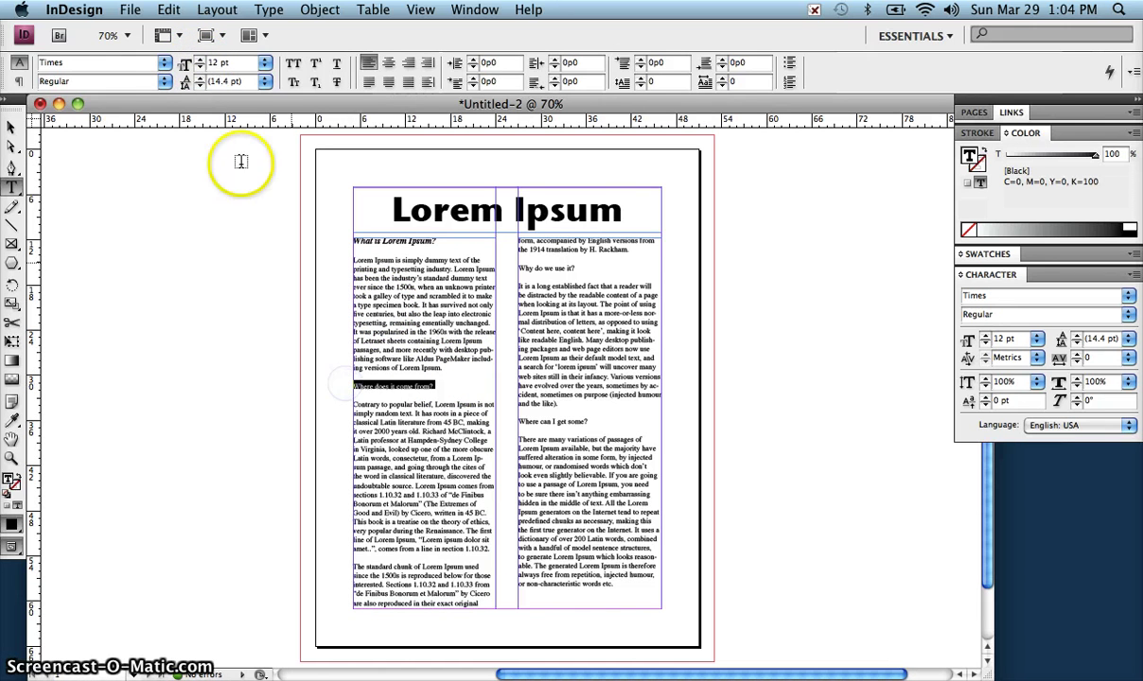
{"action": "left_click", "coordinate": [165, 82]}
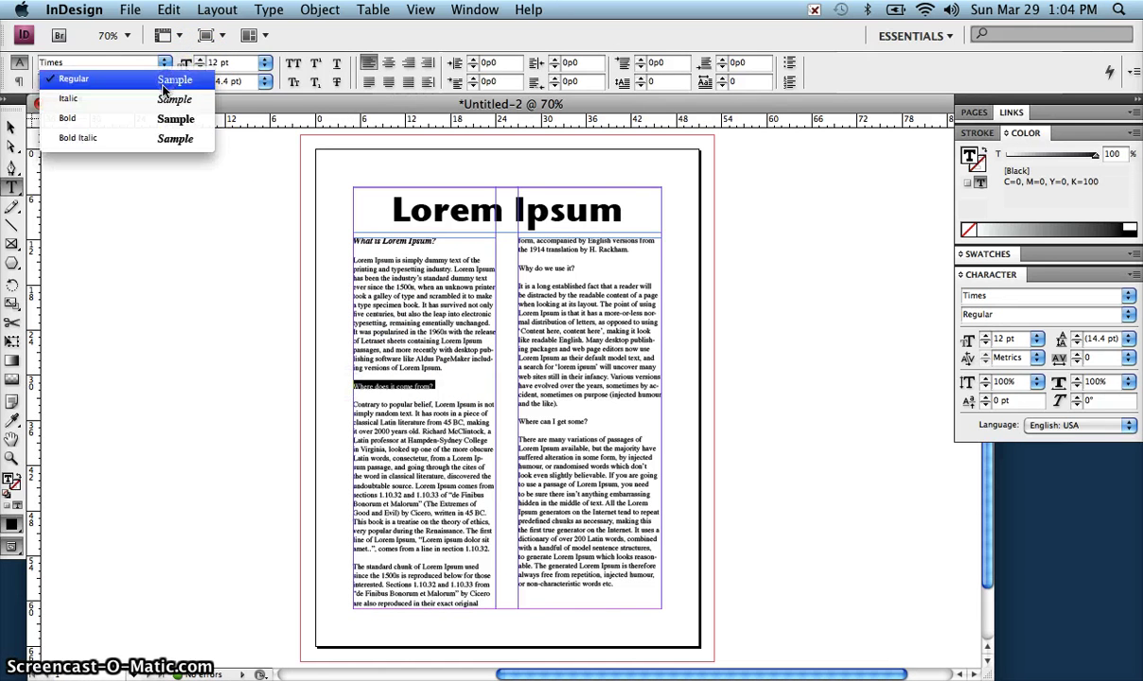
{"action": "left_click", "coordinate": [170, 138]}
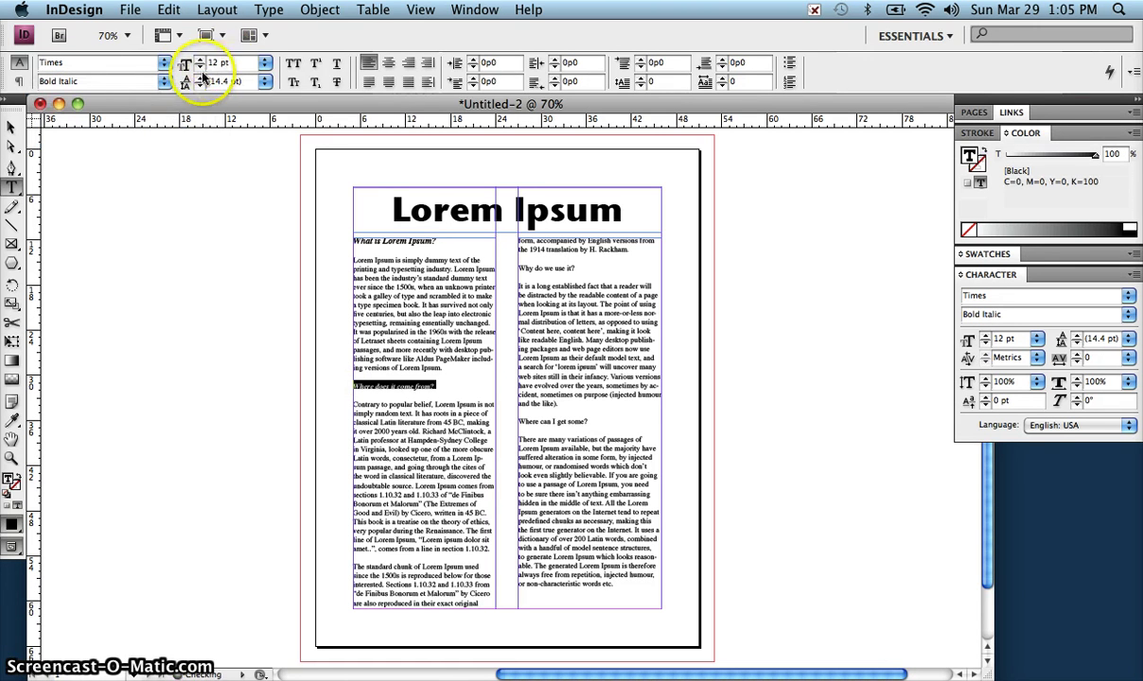
{"action": "left_click", "coordinate": [201, 58]}
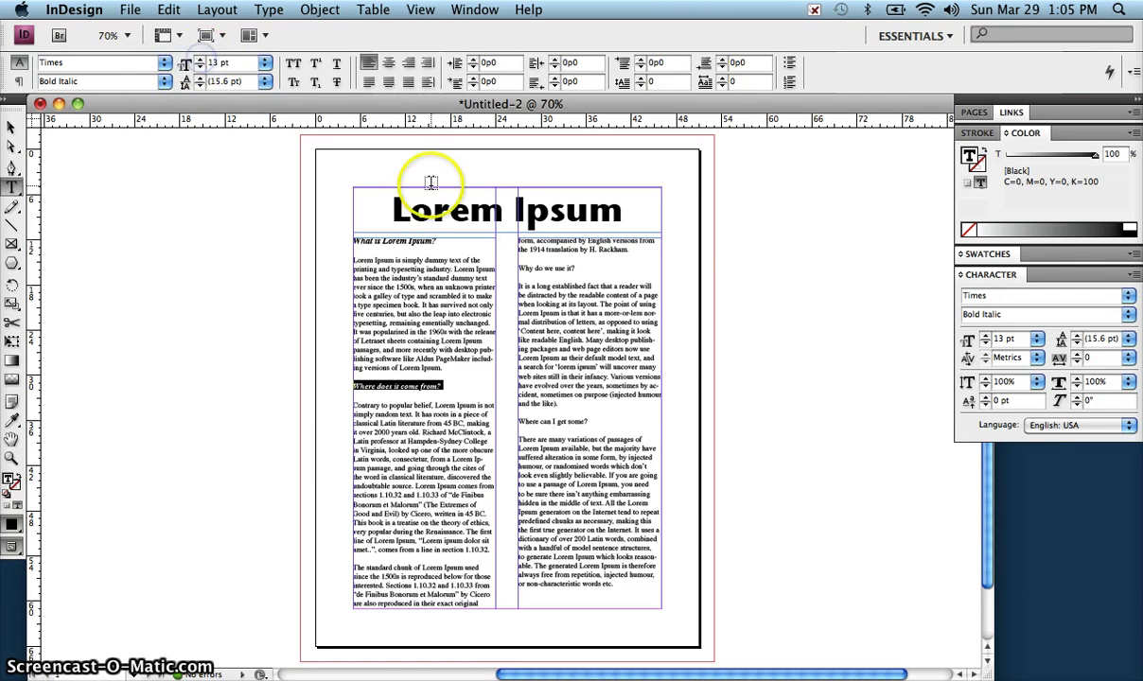
{"action": "left_click", "coordinate": [565, 268]}
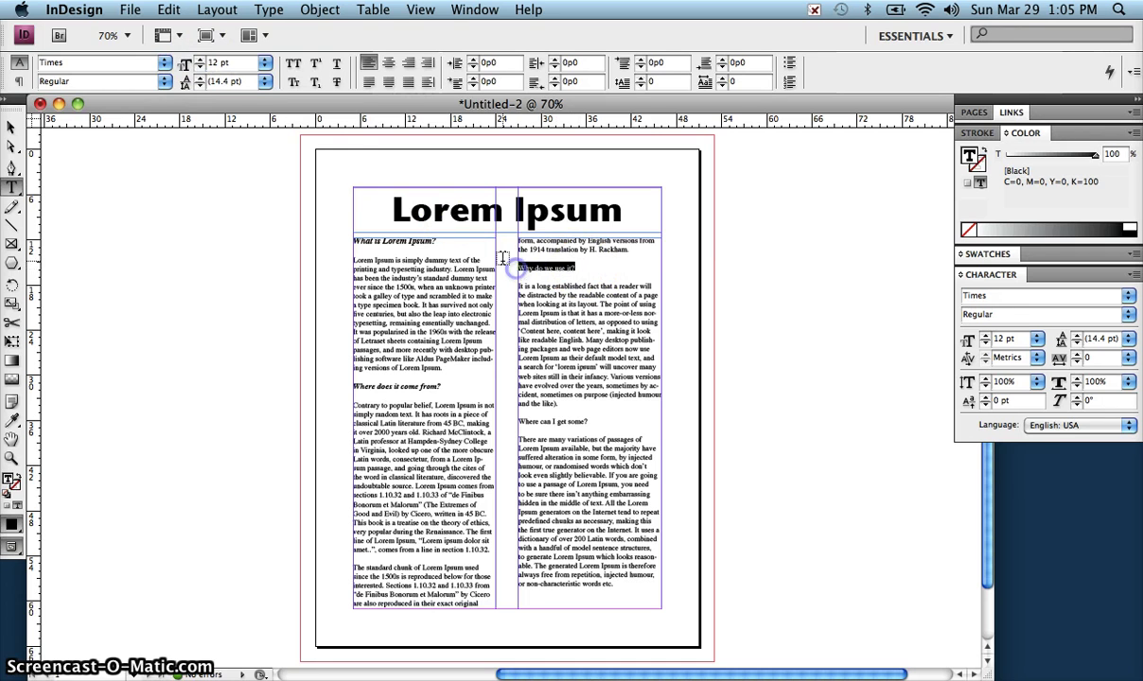
{"action": "left_click", "coordinate": [200, 59]}
{"action": "left_click", "coordinate": [201, 59]}
{"action": "left_click", "coordinate": [165, 83]}
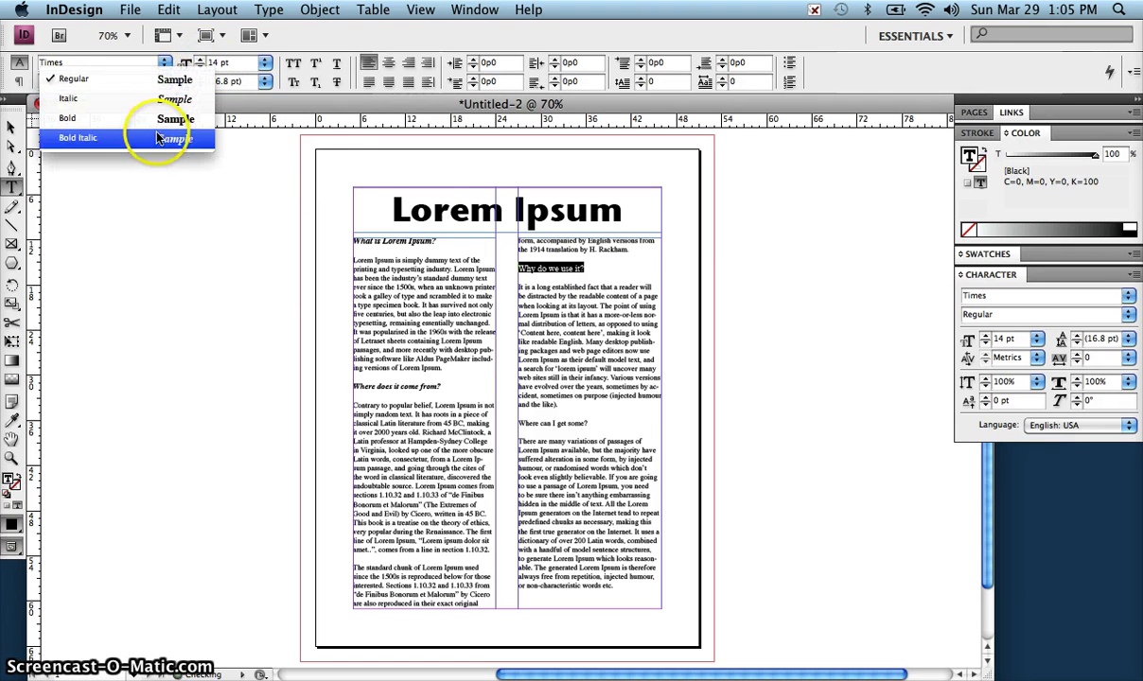
{"action": "left_click", "coordinate": [156, 139]}
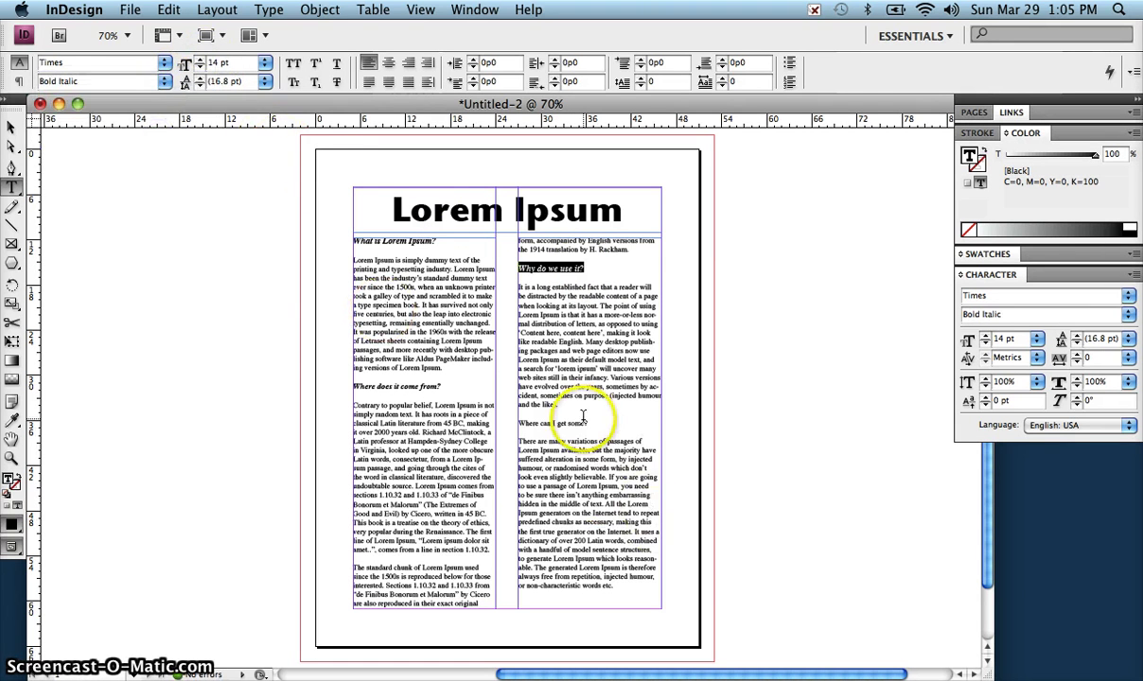
Make 'Where can I get some?' bold italic at 13 pt
{"action": "left_click_drag", "start_coordinate": [588, 423], "coordinate": [517, 419]}
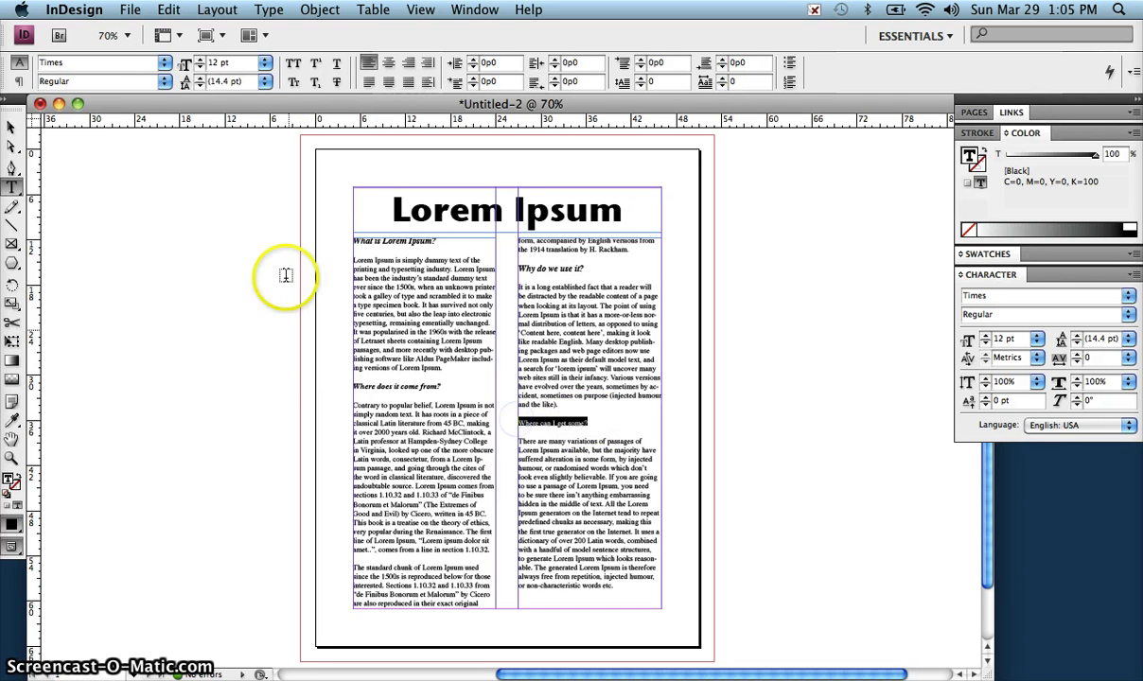
{"action": "left_click", "coordinate": [164, 83]}
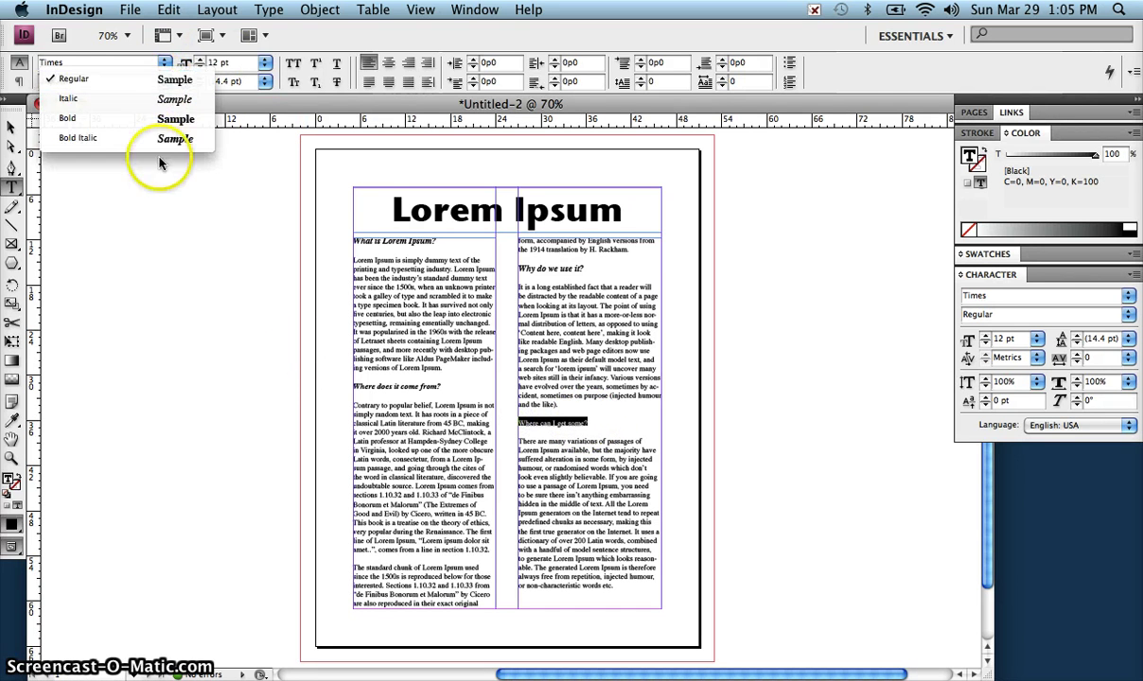
{"action": "left_click", "coordinate": [152, 139]}
{"action": "left_click", "coordinate": [187, 59]}
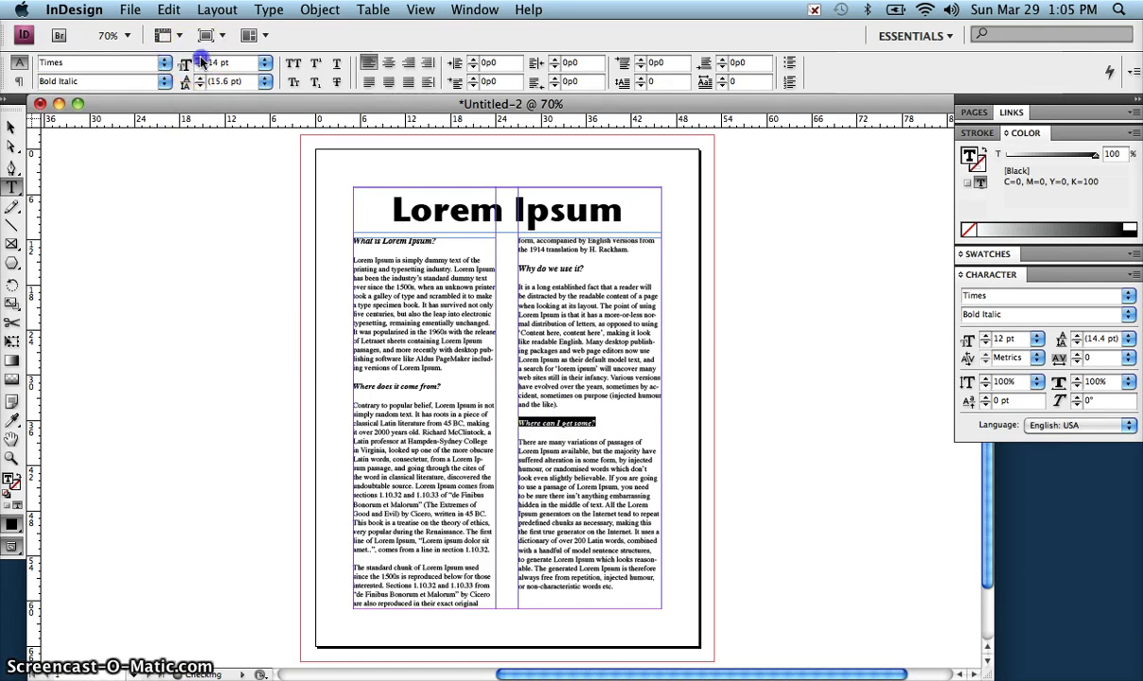
Select all the text in the story
{"action": "left_click", "coordinate": [559, 376]}
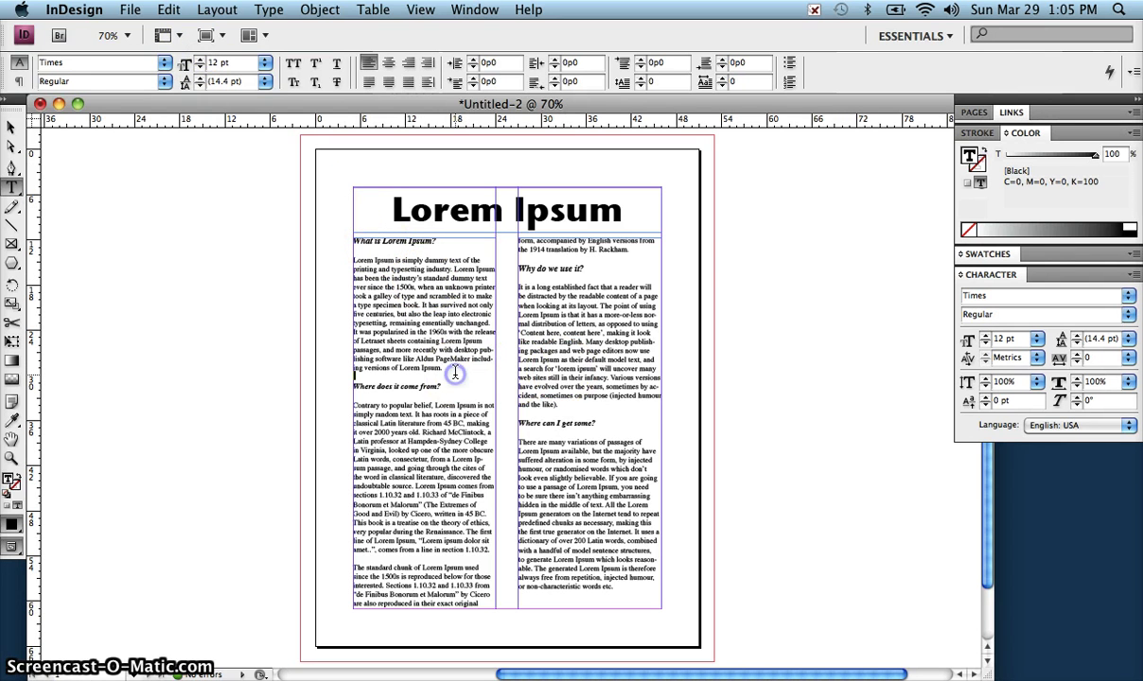
{"action": "key", "text": "super+a"}
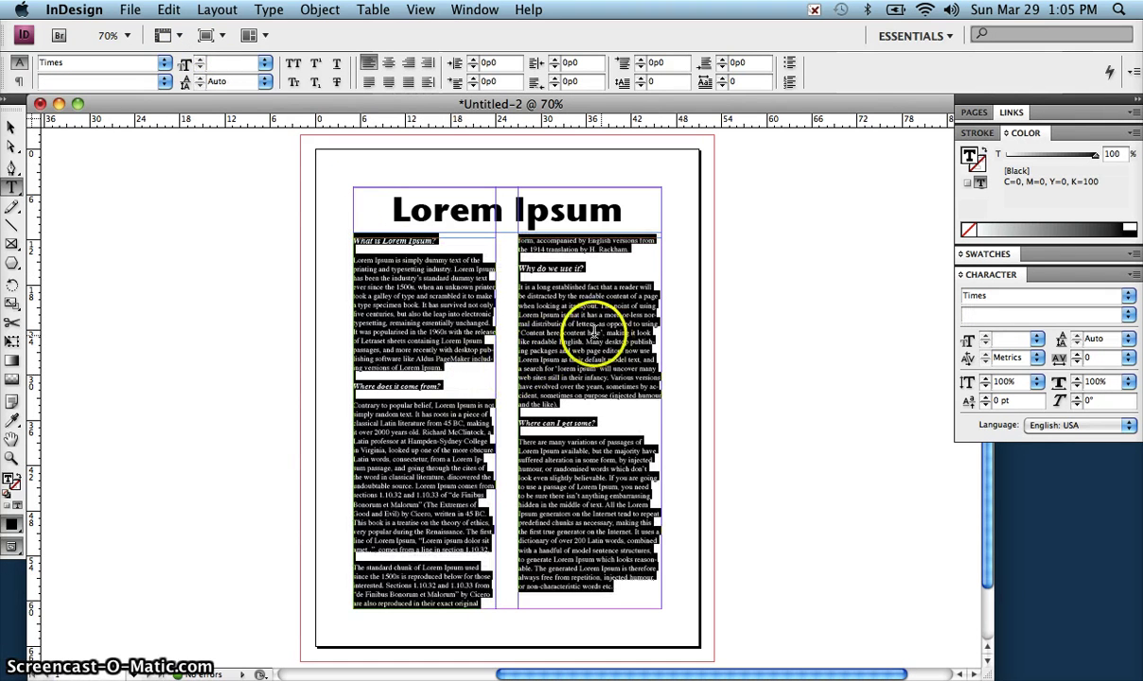
{"action": "double_click", "coordinate": [438, 331]}
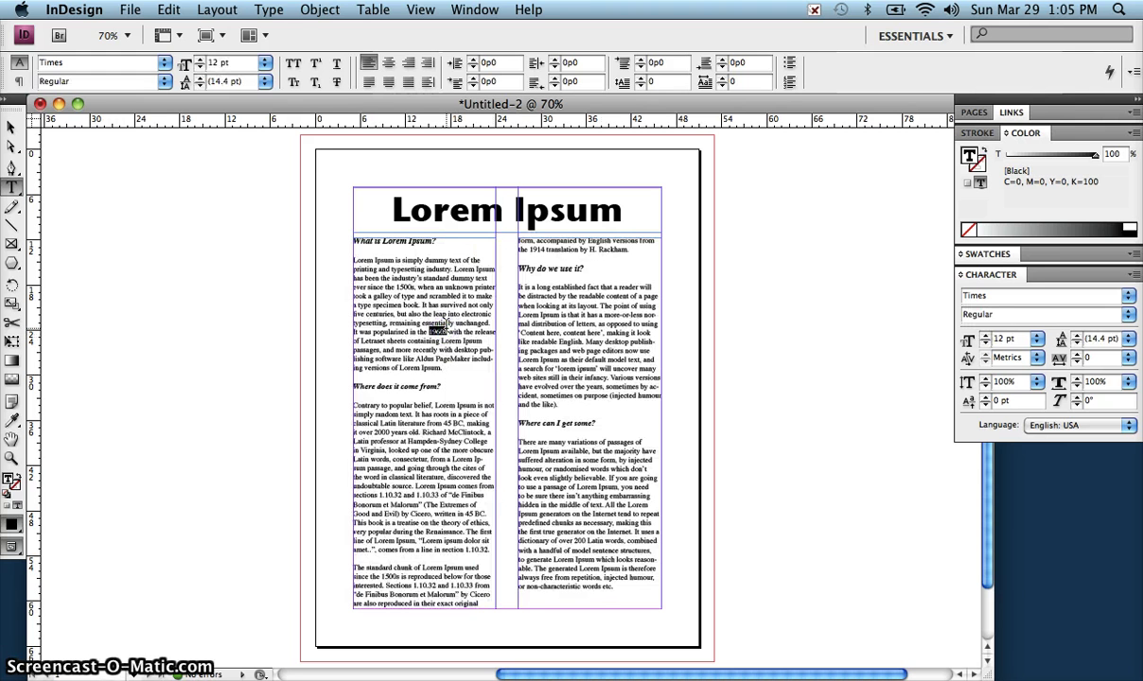
{"action": "key", "text": "super+a"}
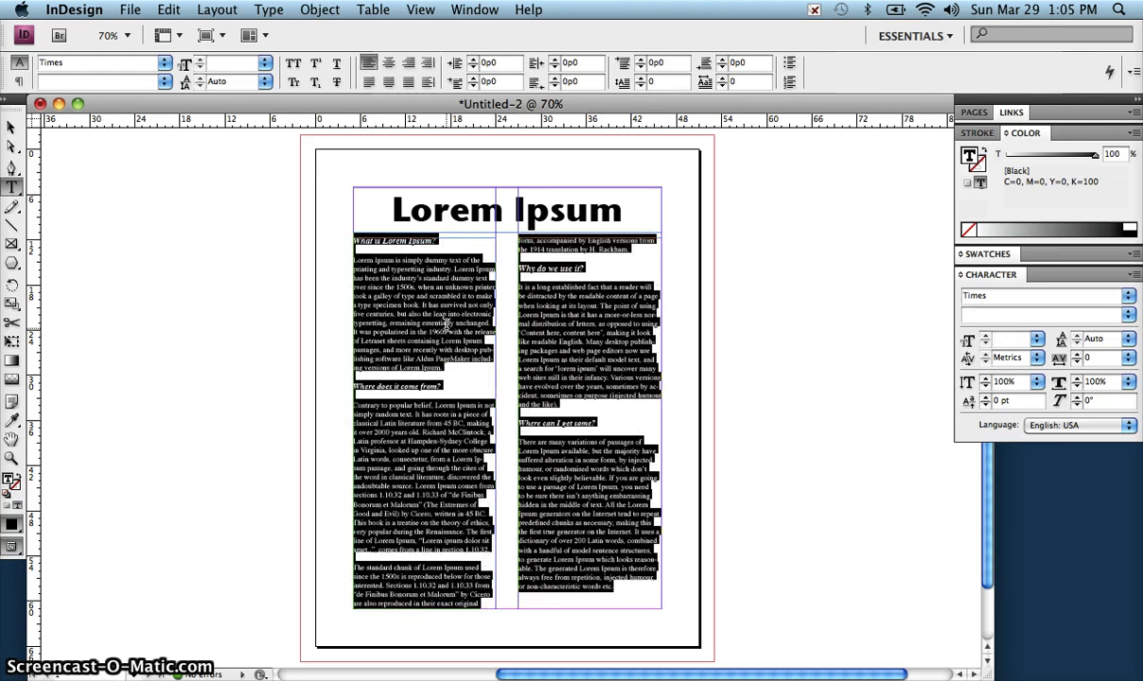
{"action": "left_click", "coordinate": [9, 130]}
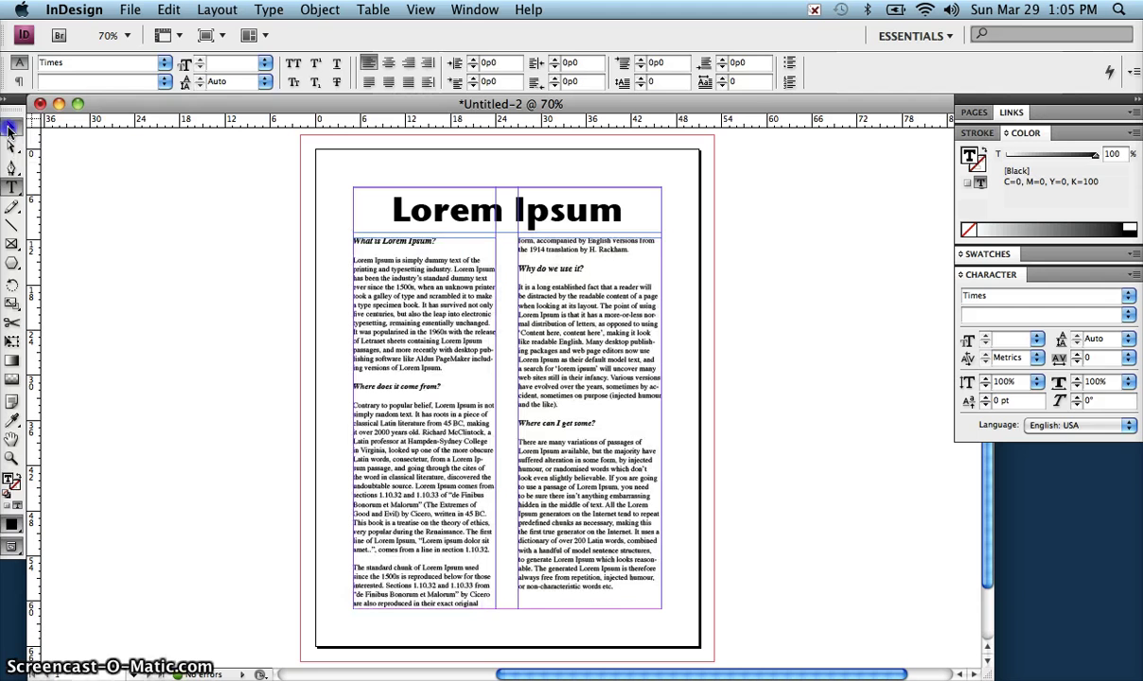
{"action": "left_click", "coordinate": [261, 295]}
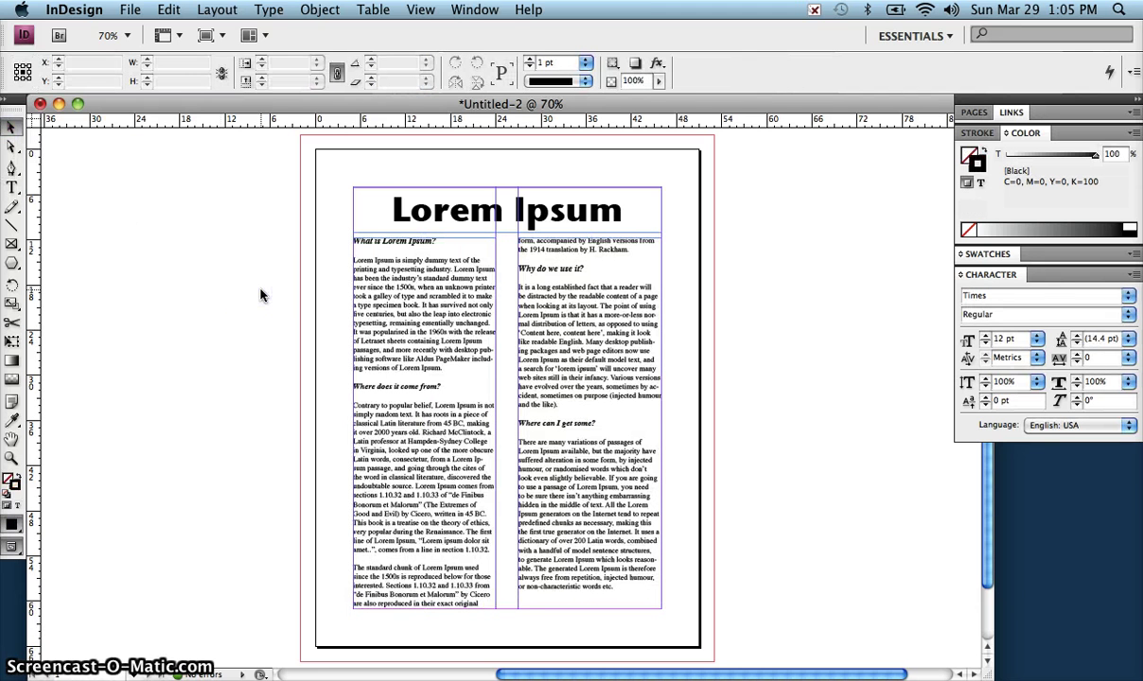
{"action": "left_click", "coordinate": [445, 203]}
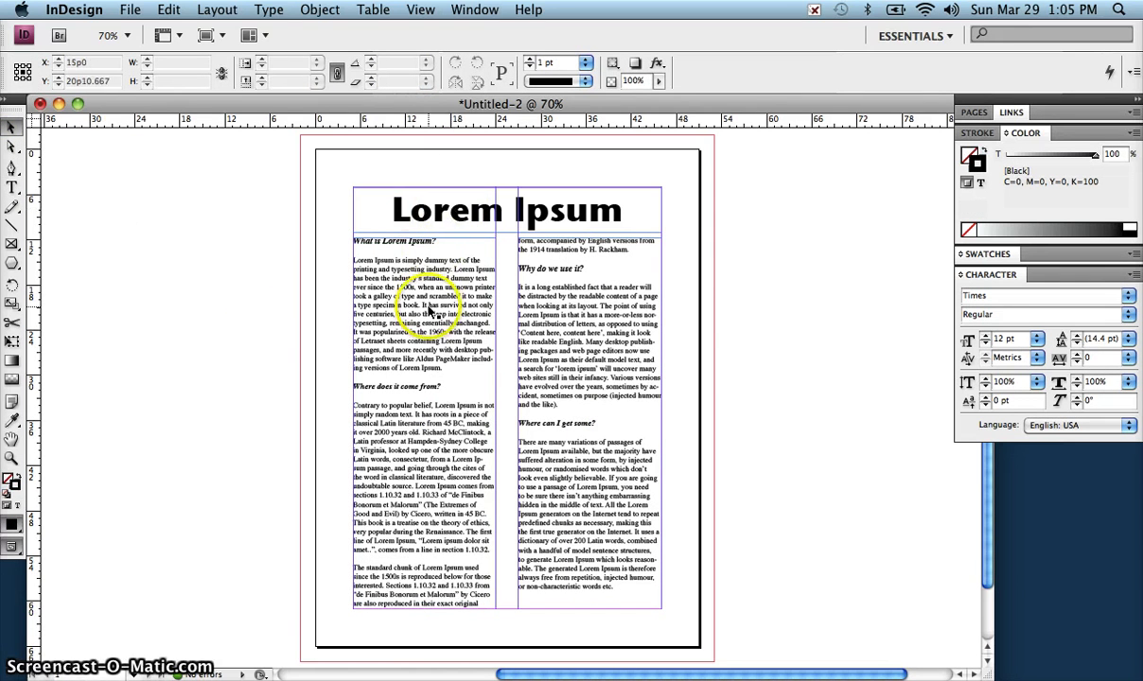
{"action": "left_click", "coordinate": [445, 343]}
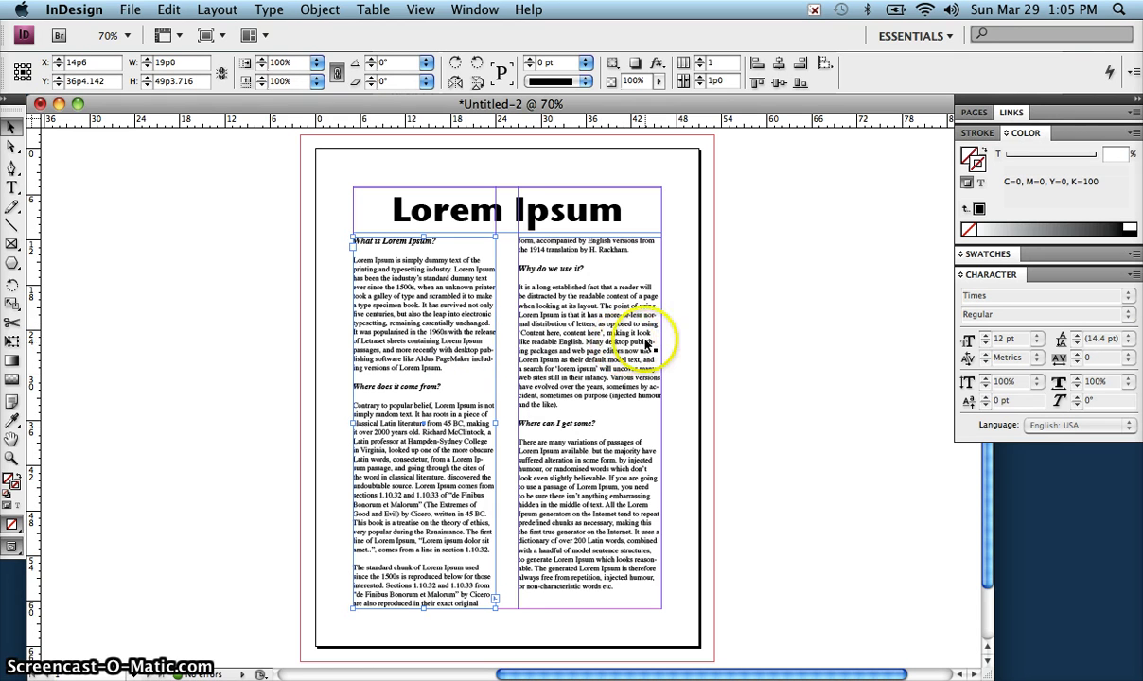
{"action": "left_click", "coordinate": [590, 548]}
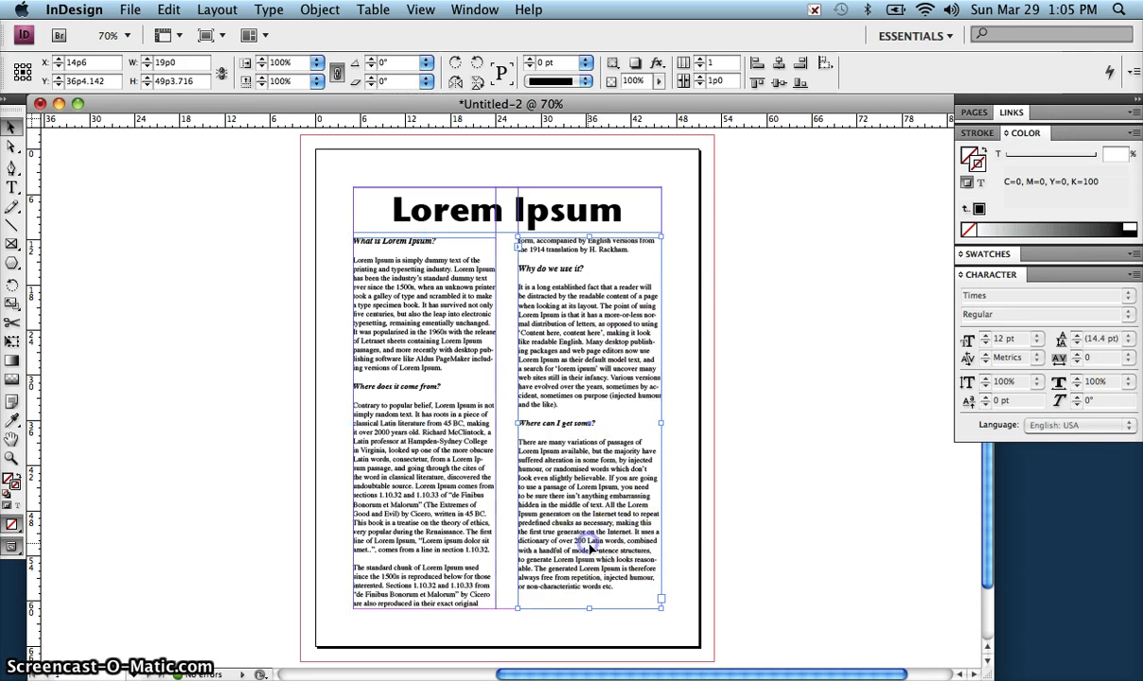
{"action": "double_click", "coordinate": [417, 511]}
{"action": "key", "text": "super+a"}
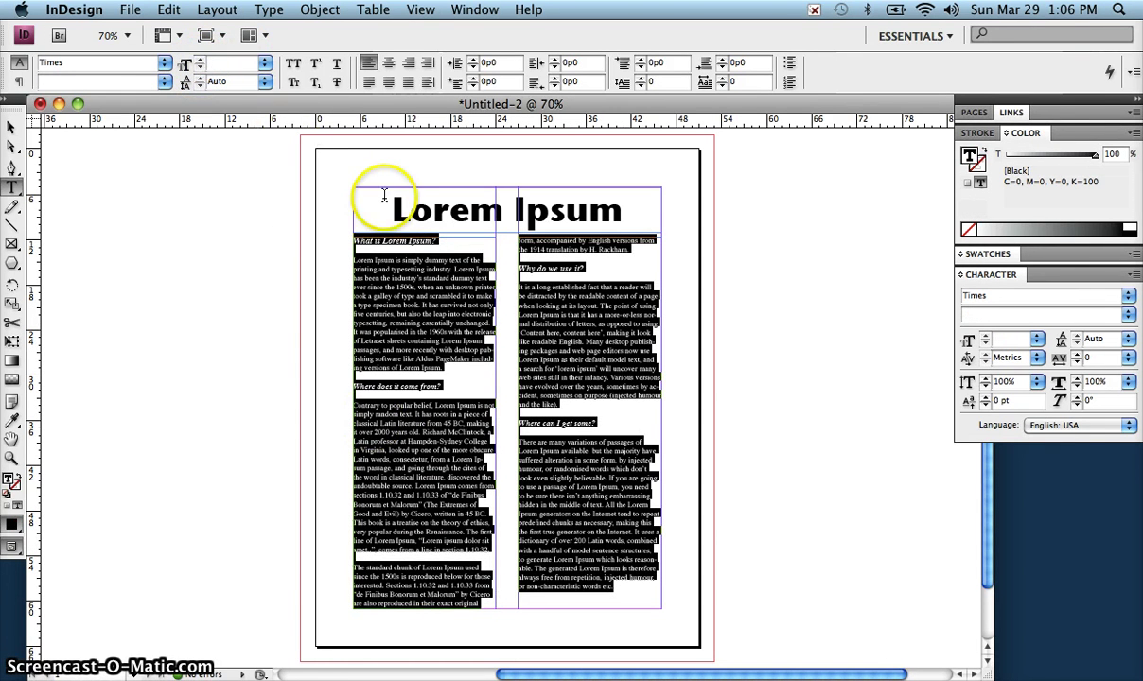
Set all the story's text to 11 pt
{"action": "left_click", "coordinate": [401, 265]}
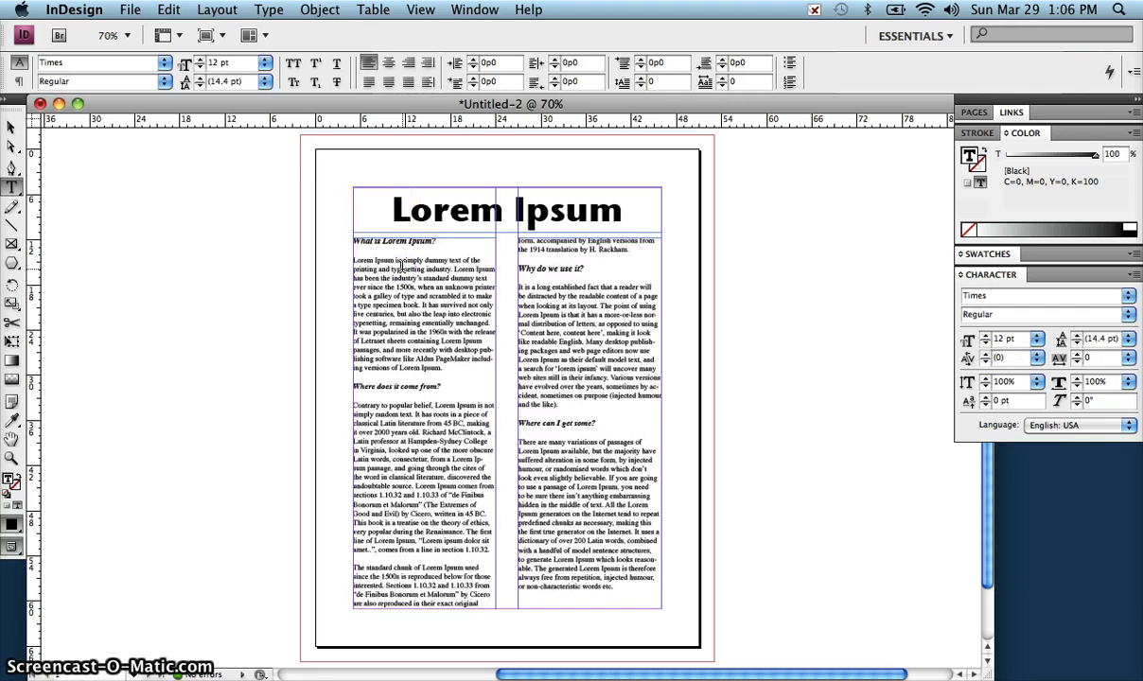
{"action": "key", "text": "super+a"}
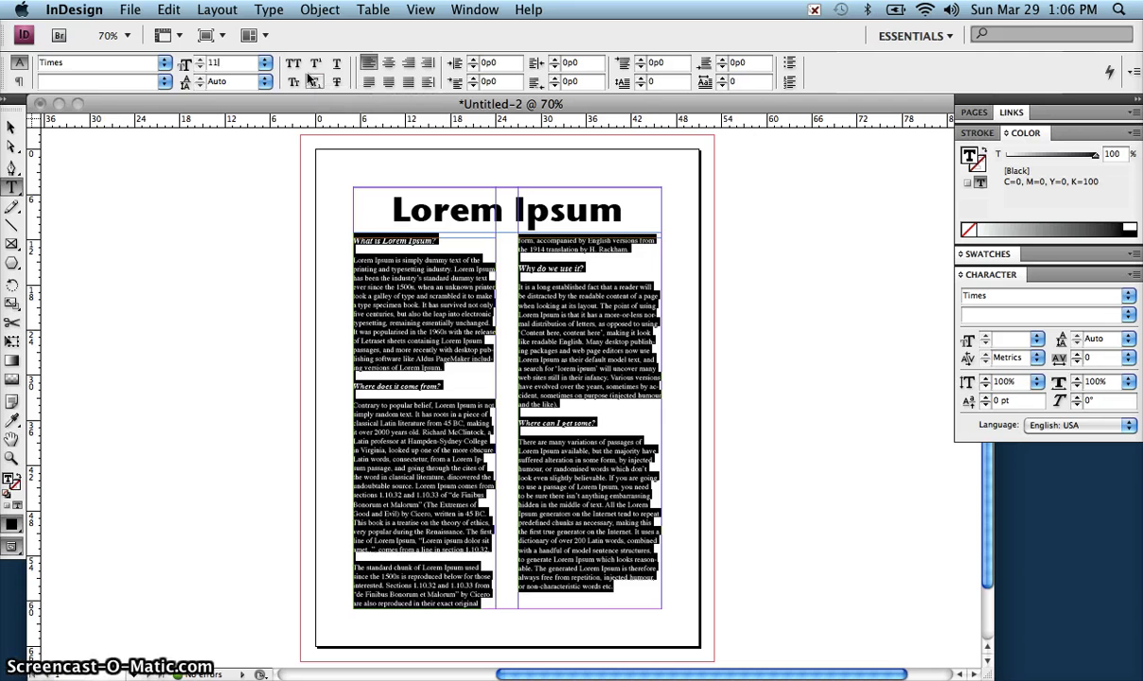
{"action": "type", "text": "11pt"}
{"action": "key", "text": "Return"}
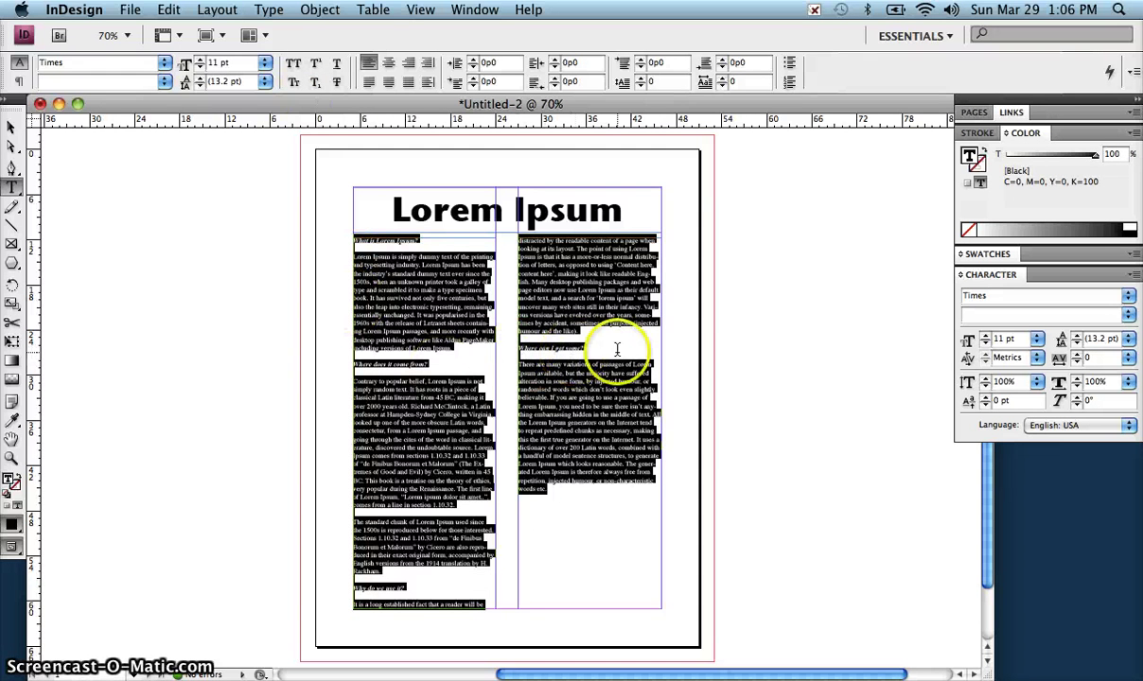
Deselect the text and select the left column's text frame
{"action": "left_click", "coordinate": [435, 563]}
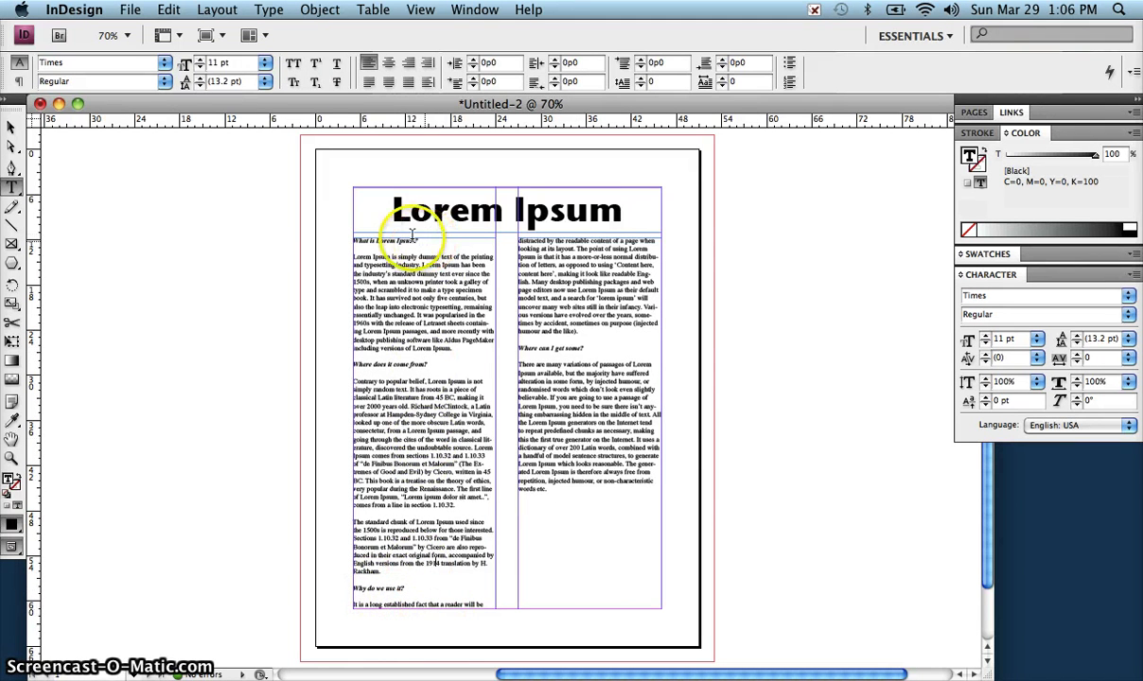
{"action": "left_click", "coordinate": [13, 126]}
{"action": "left_click", "coordinate": [364, 577]}
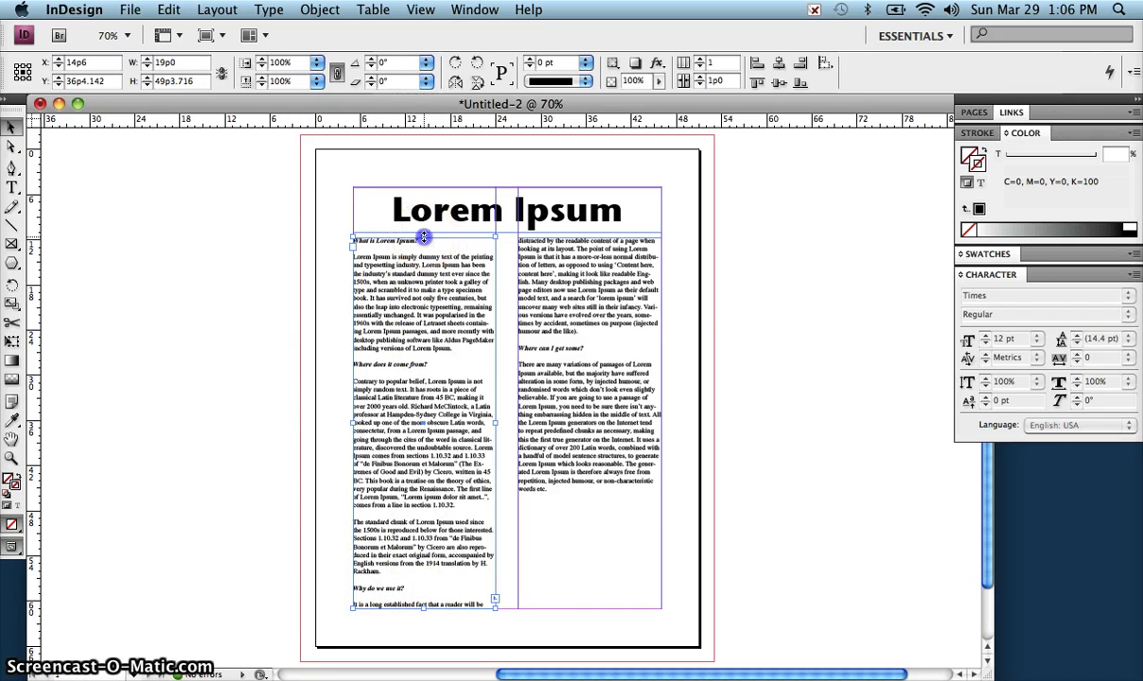
Lower the left frame's top edge and shorten the right frame from the bottom
{"action": "left_click_drag", "start_coordinate": [424, 237], "coordinate": [431, 270]}
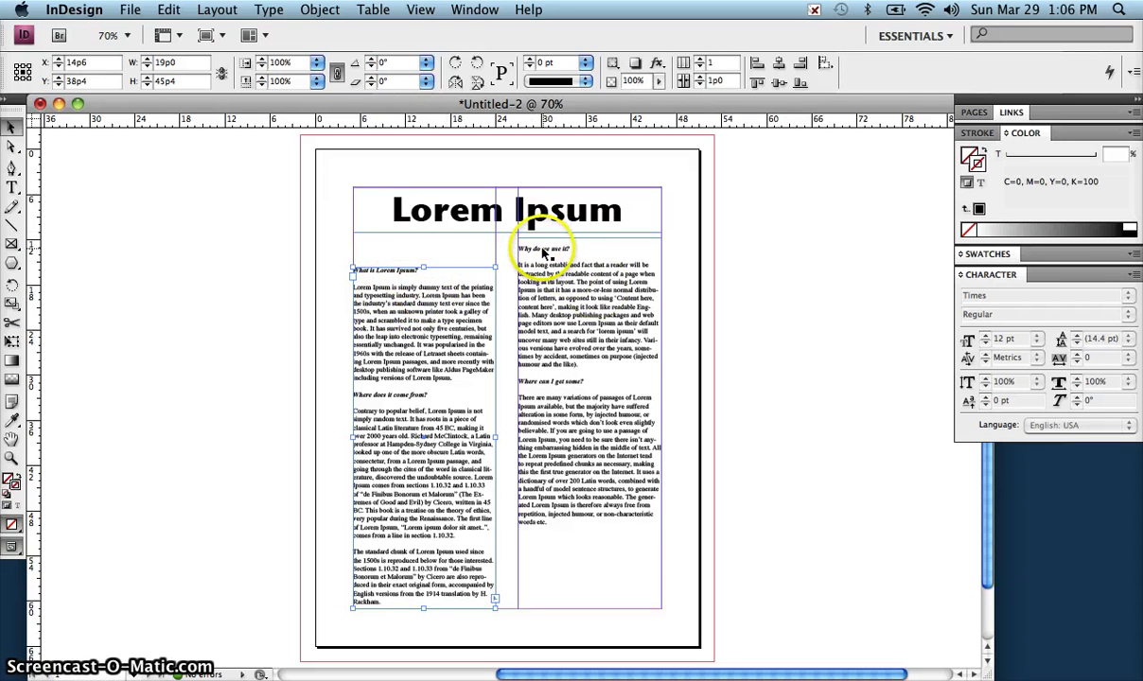
{"action": "left_click", "coordinate": [631, 572]}
{"action": "left_click_drag", "start_coordinate": [589, 608], "coordinate": [589, 534]}
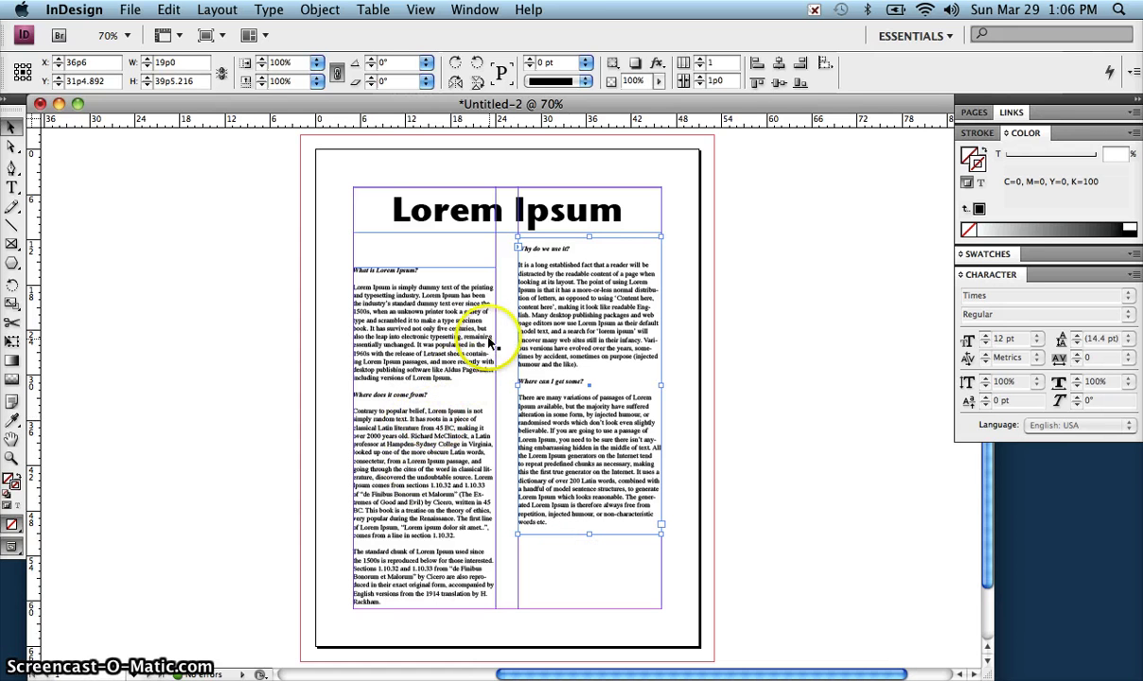
Undo the size change so the body text returns to 12 pt, then deselect
{"action": "left_click", "coordinate": [387, 303]}
{"action": "left_click", "coordinate": [386, 302]}
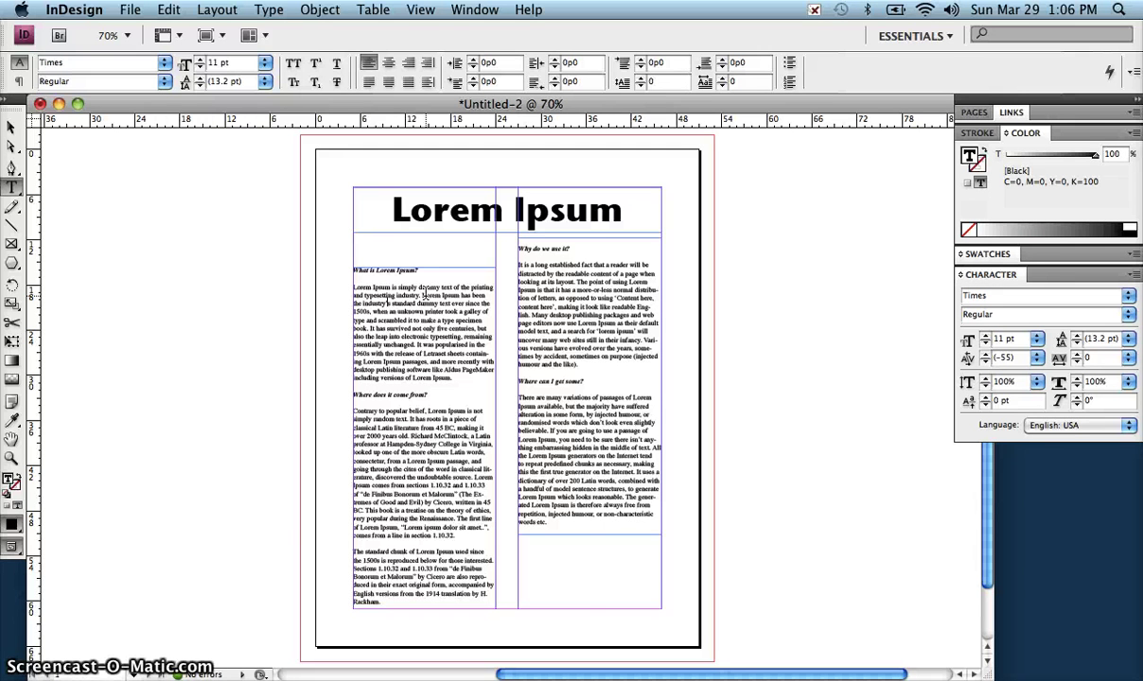
{"action": "key", "text": "super+z"}
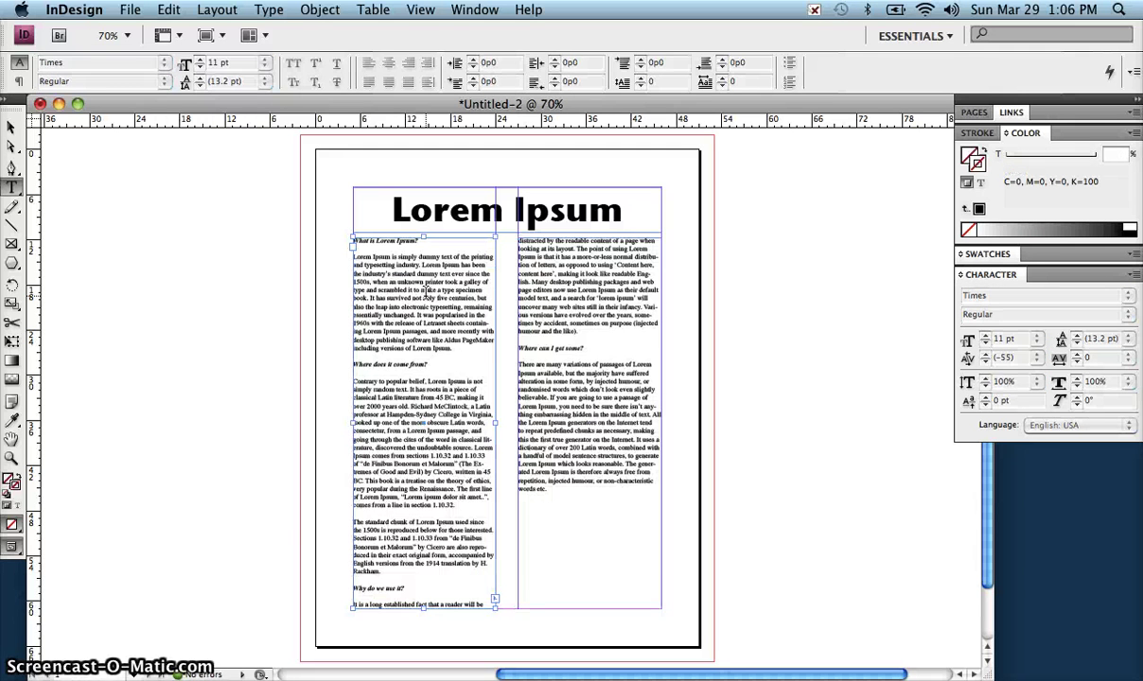
{"action": "key", "text": "super+a"}
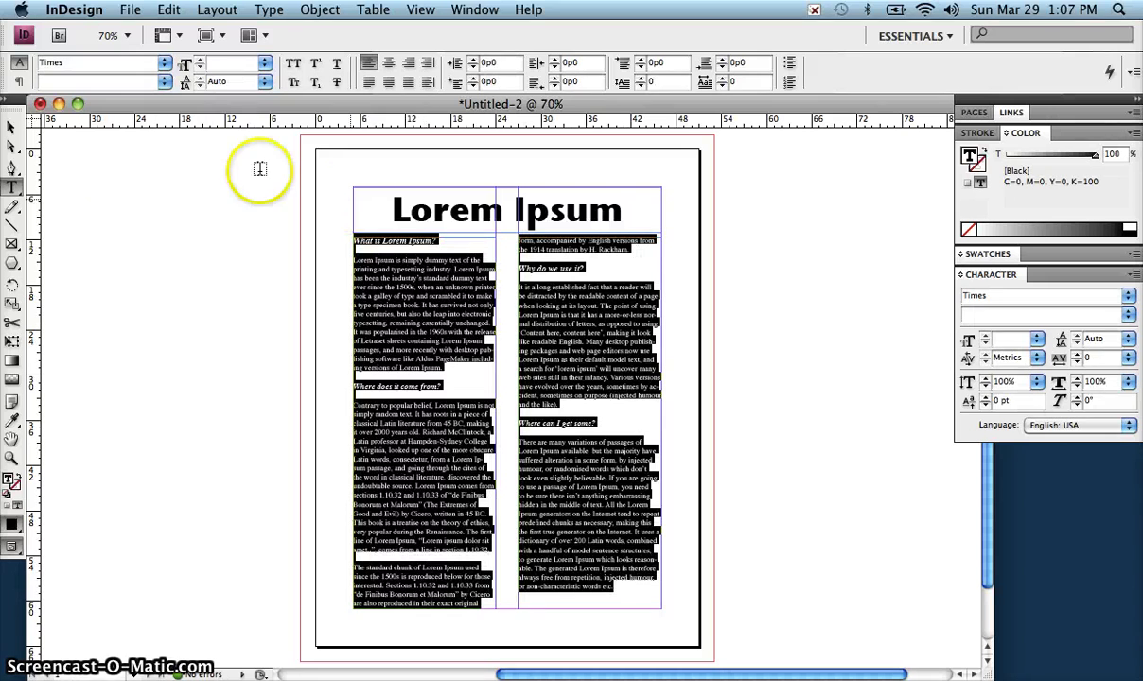
{"action": "left_click", "coordinate": [11, 126]}
{"action": "left_click", "coordinate": [227, 274]}
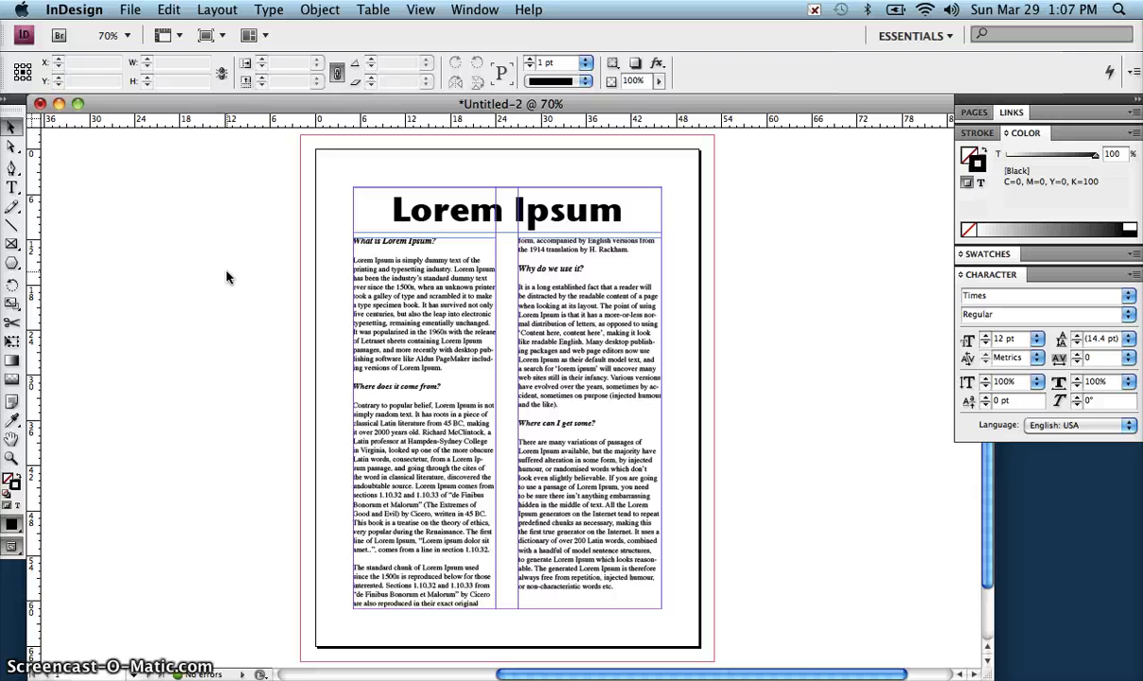
Save the document to the Desktop as '1_samuelson_text'
{"action": "left_click", "coordinate": [132, 10]}
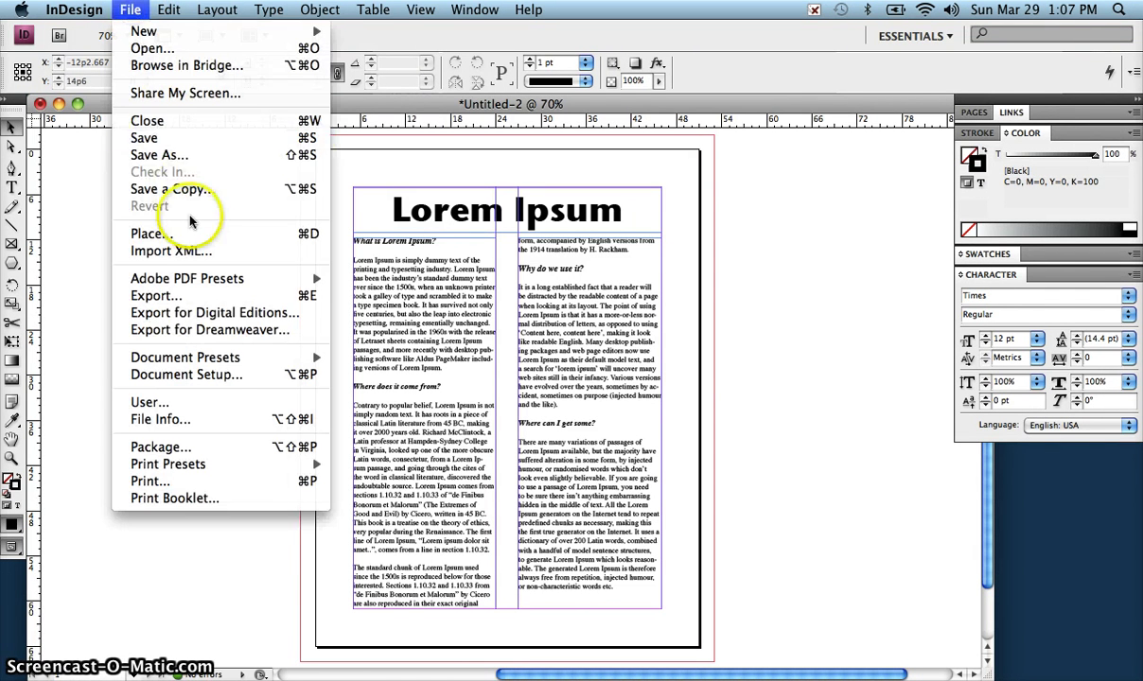
{"action": "left_click", "coordinate": [175, 154]}
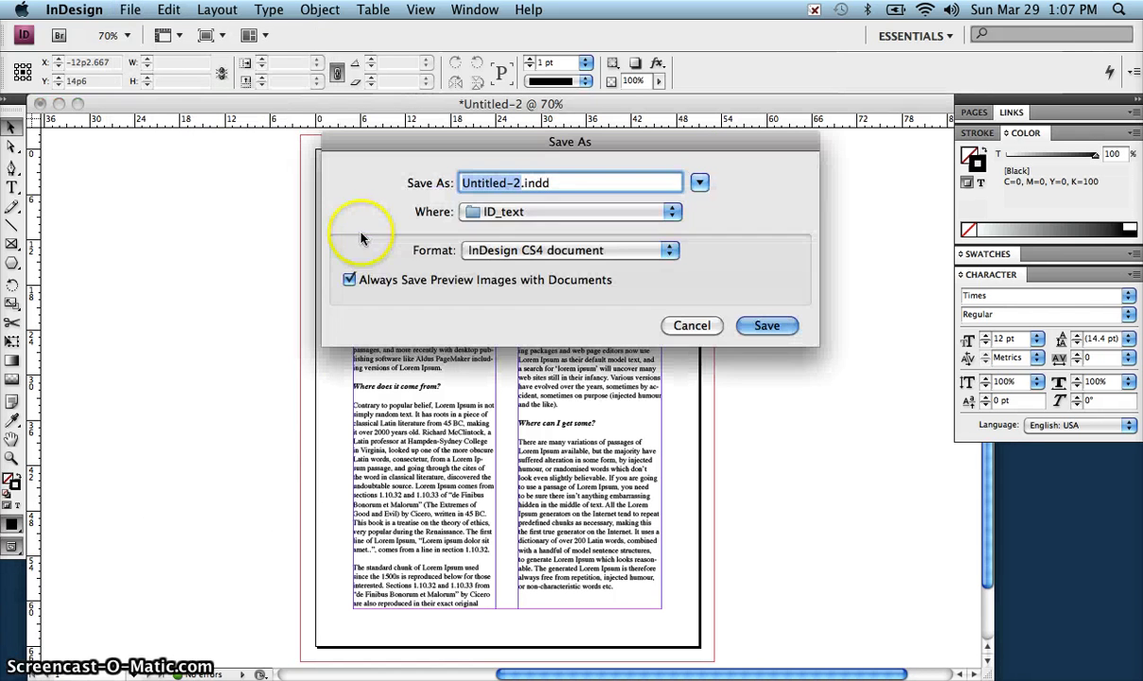
{"action": "left_click", "coordinate": [699, 183]}
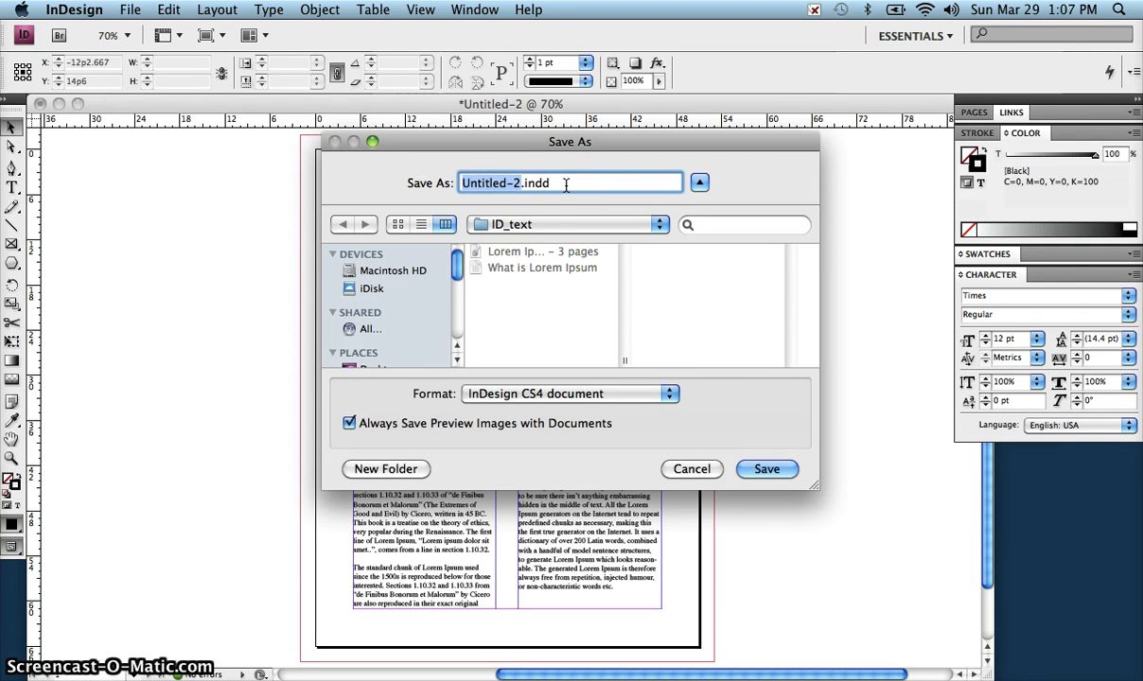
{"action": "left_click_drag", "start_coordinate": [458, 265], "coordinate": [456, 295]}
{"action": "left_click", "coordinate": [377, 301]}
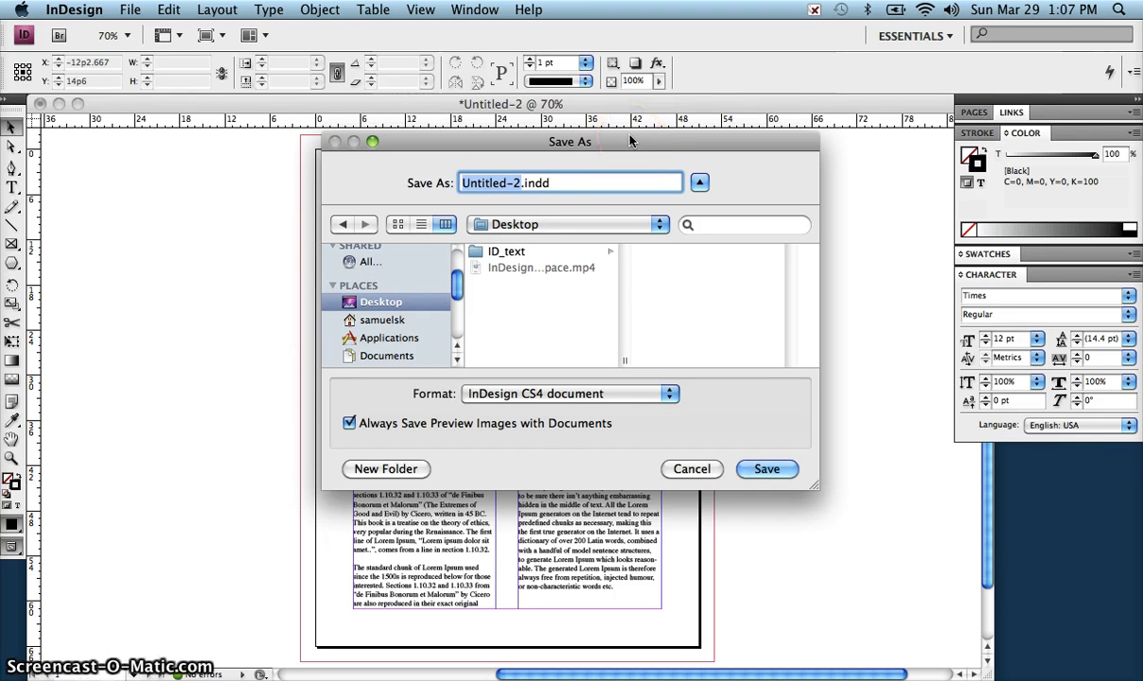
{"action": "key", "text": "BackSpace"}
{"action": "type", "text": "1_"}
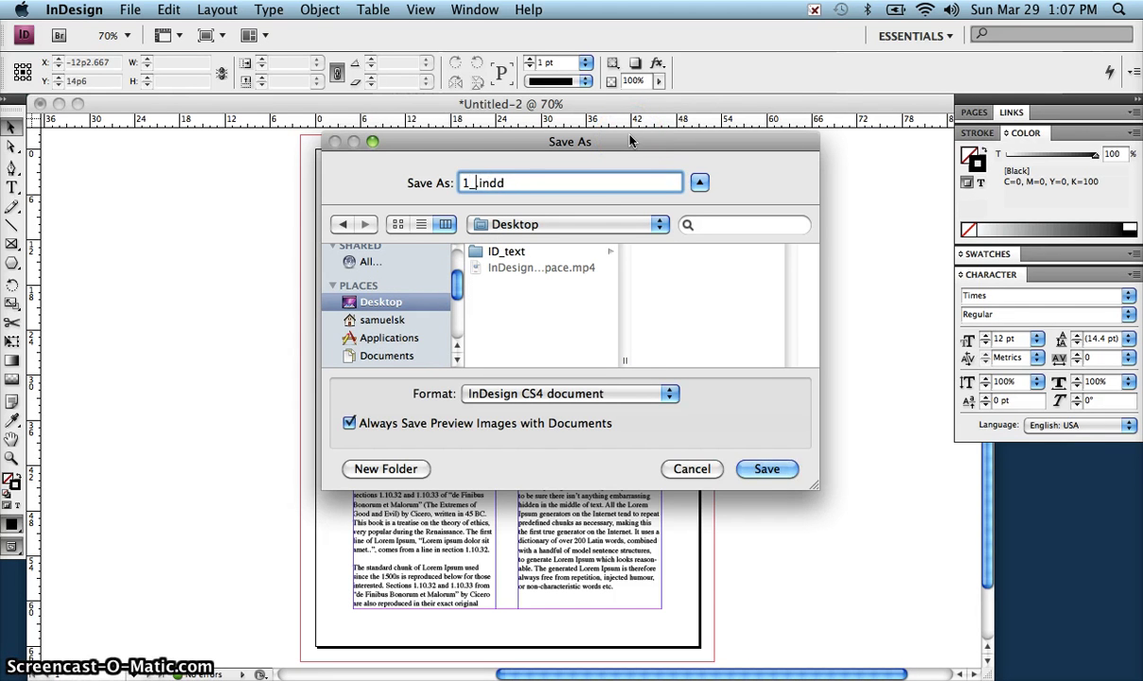
{"action": "type", "text": "samuelso"}
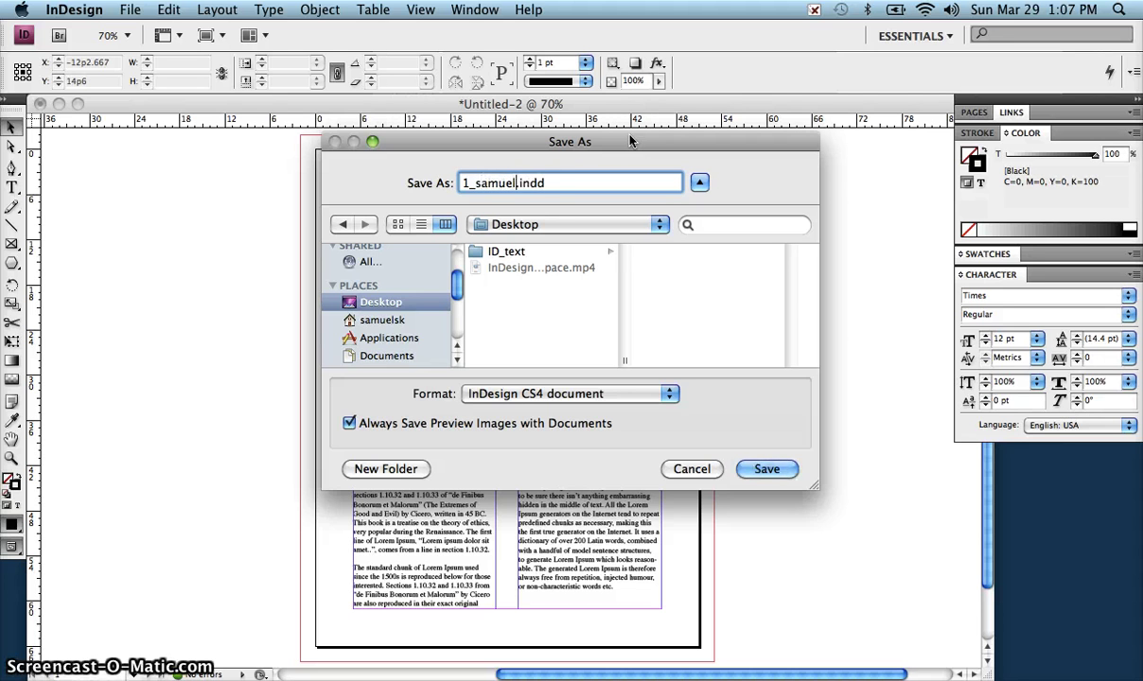
{"action": "type", "text": "n_"}
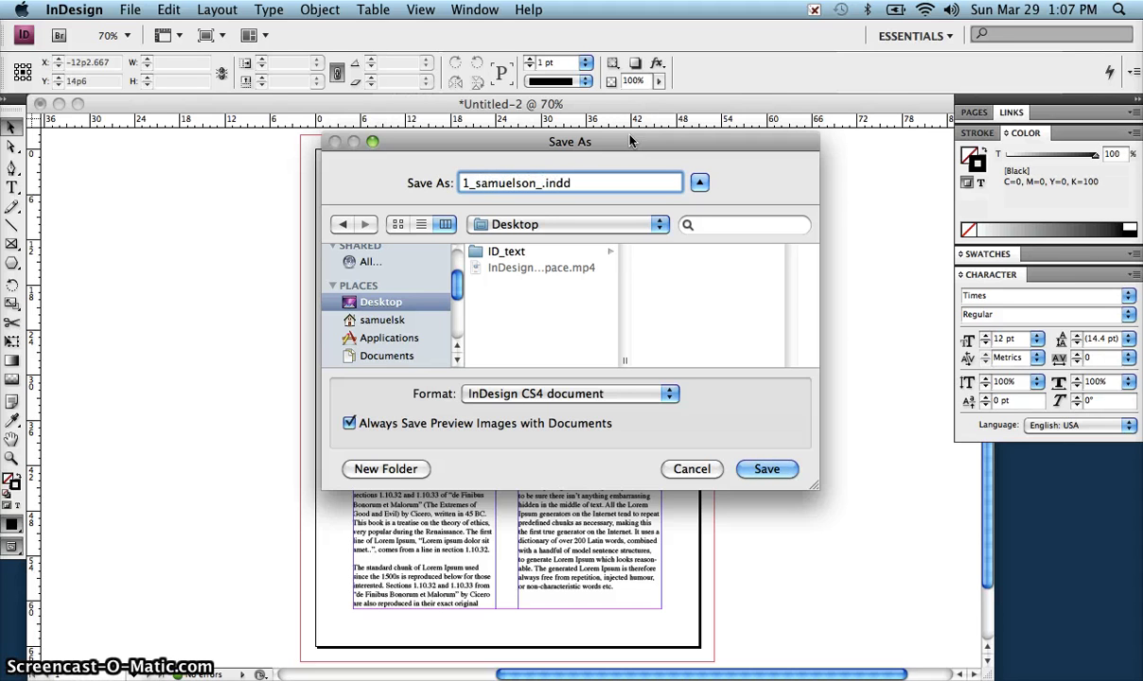
{"action": "type", "text": "text"}
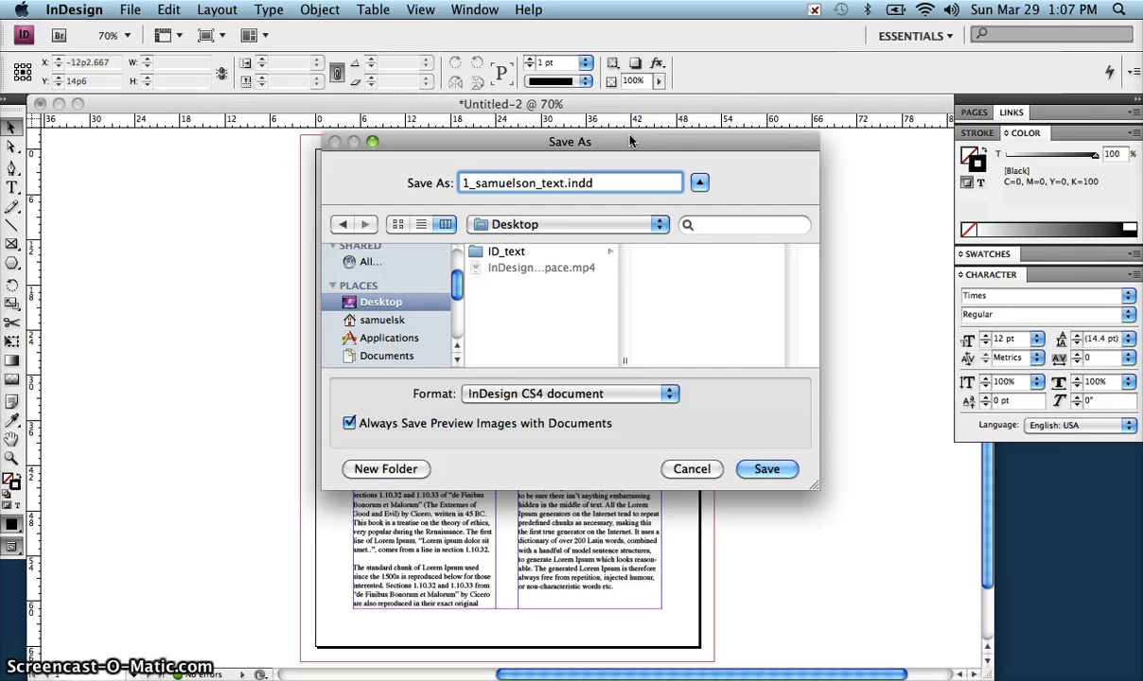
{"action": "left_click", "coordinate": [776, 475]}
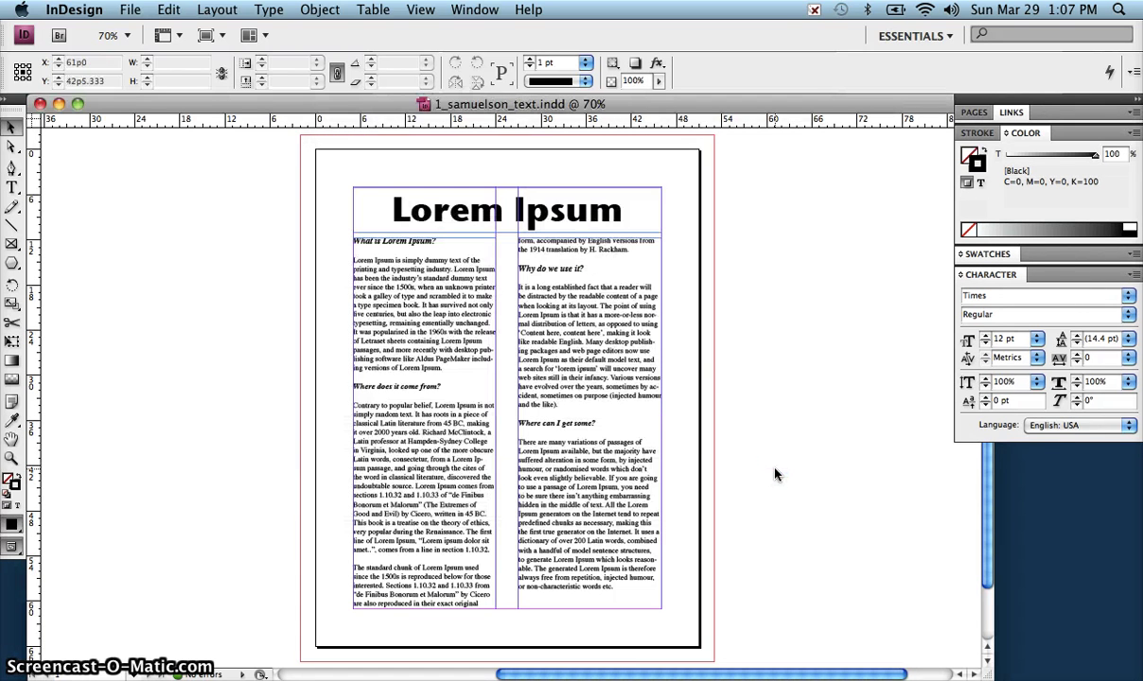
Review the Save As format options, then cancel without saving
{"action": "left_click", "coordinate": [127, 10]}
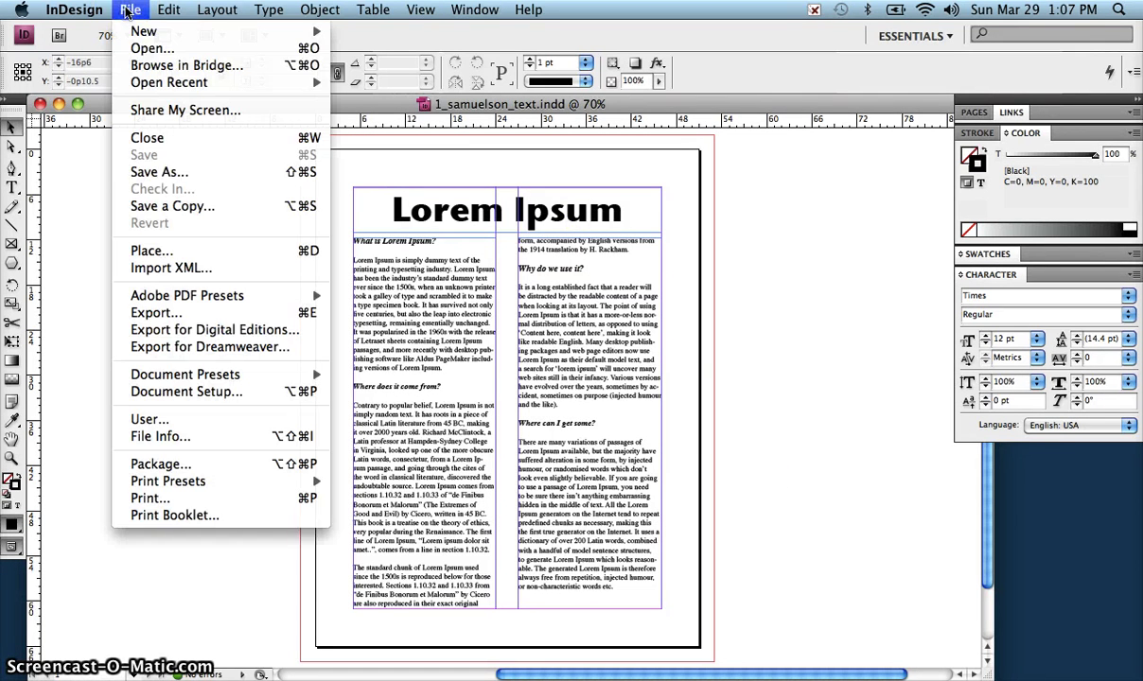
{"action": "left_click", "coordinate": [163, 172]}
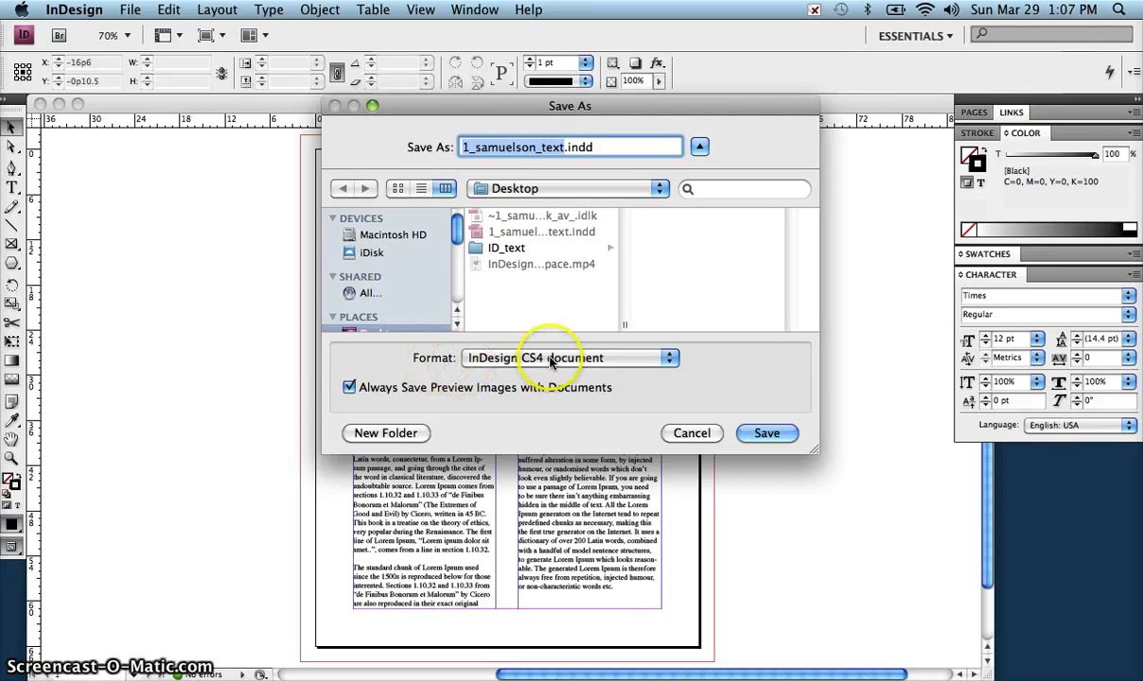
{"action": "left_click", "coordinate": [548, 360]}
{"action": "left_click", "coordinate": [759, 356]}
{"action": "left_click", "coordinate": [715, 435]}
Export the document to the Desktop as an Adobe PDF with High Quality Print settings
{"action": "left_click", "coordinate": [131, 9]}
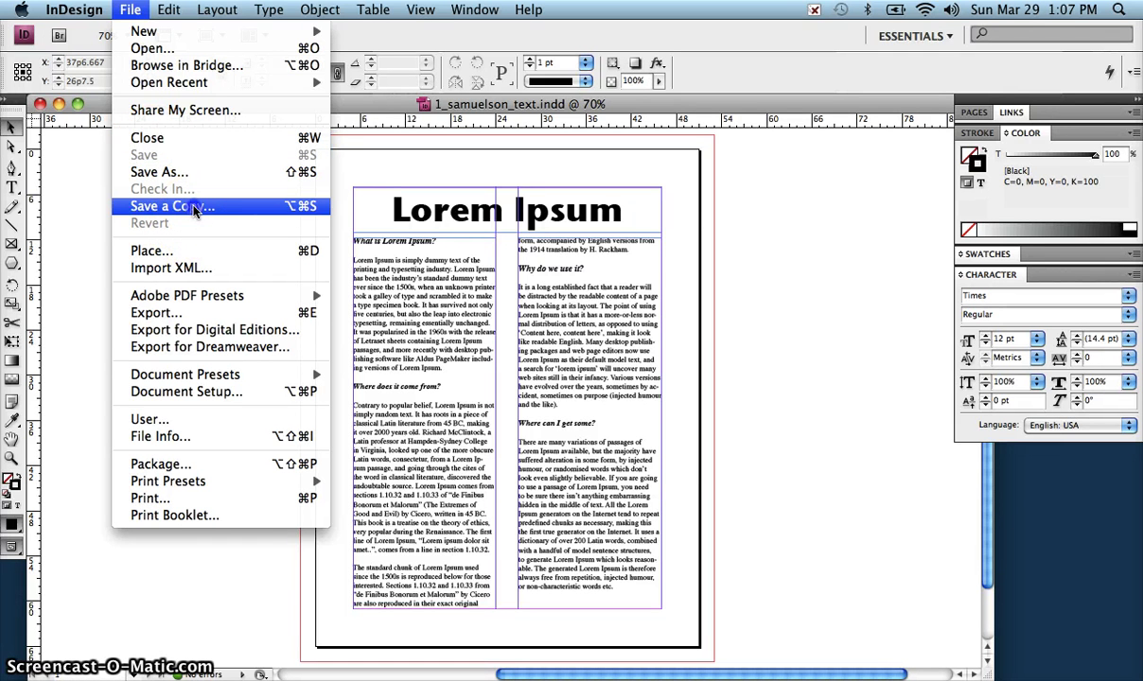
{"action": "left_click", "coordinate": [207, 312]}
{"action": "left_click", "coordinate": [539, 402]}
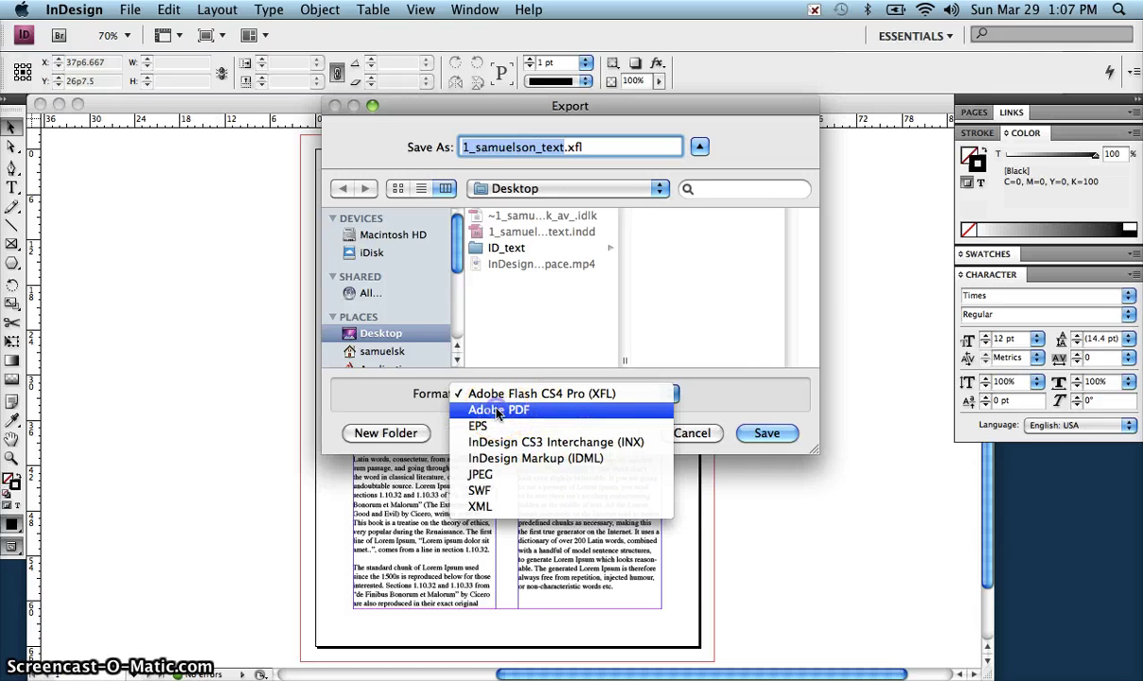
{"action": "left_click", "coordinate": [497, 414]}
{"action": "left_click", "coordinate": [771, 433]}
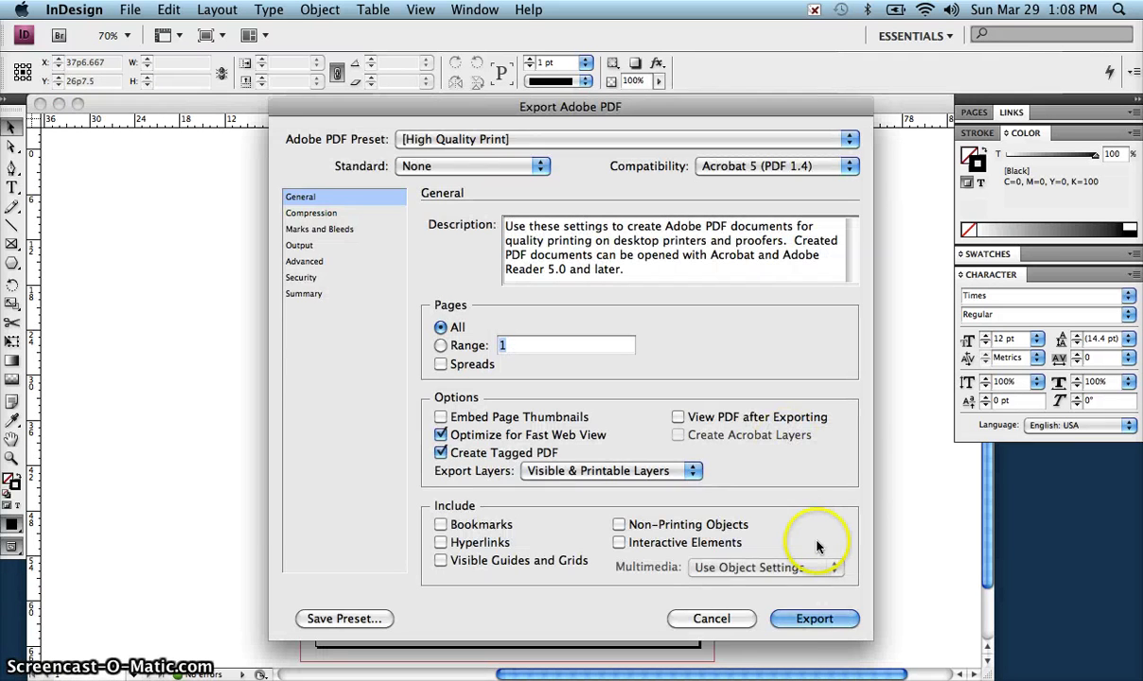
{"action": "left_click", "coordinate": [838, 625]}
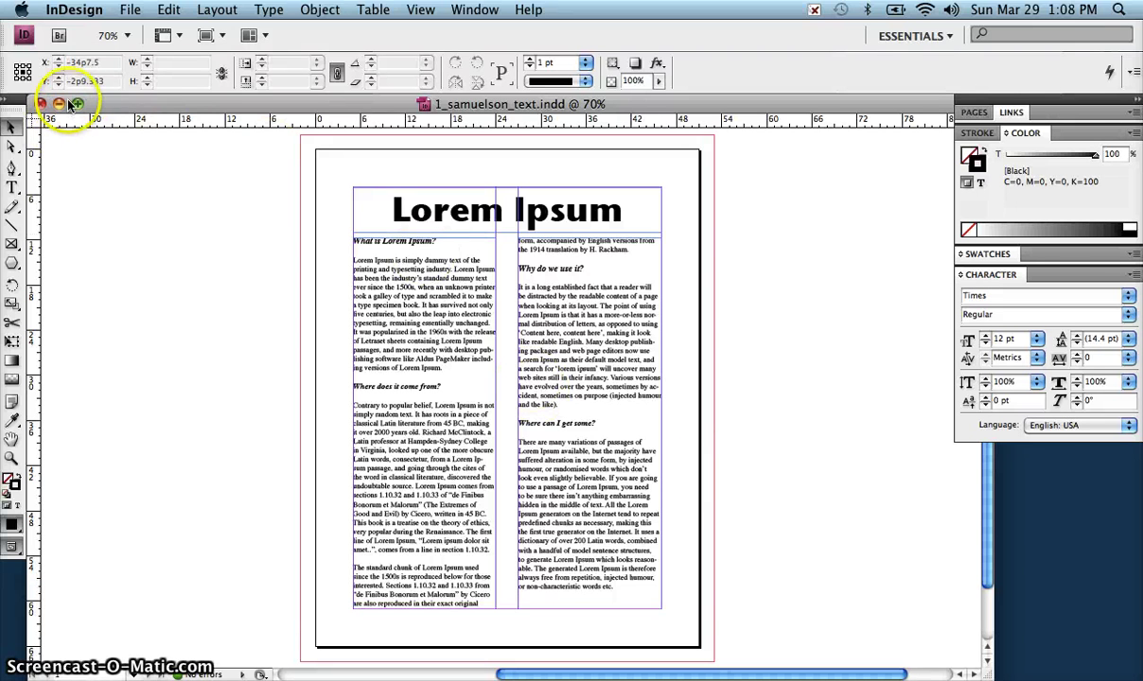
Switch to Finder, moving the ID_text window and the exported PDF icon aside
{"action": "left_click", "coordinate": [41, 104]}
{"action": "left_click", "coordinate": [235, 310]}
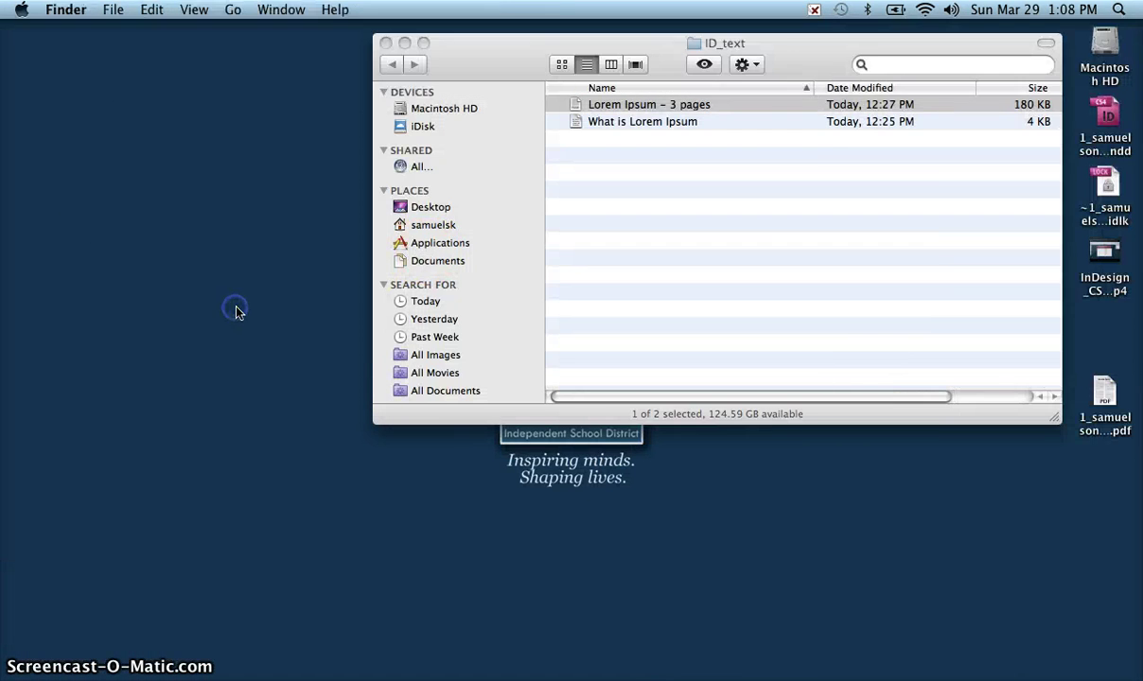
{"action": "left_click_drag", "start_coordinate": [831, 52], "coordinate": [596, 464]}
{"action": "left_click_drag", "start_coordinate": [1102, 407], "coordinate": [1107, 116]}
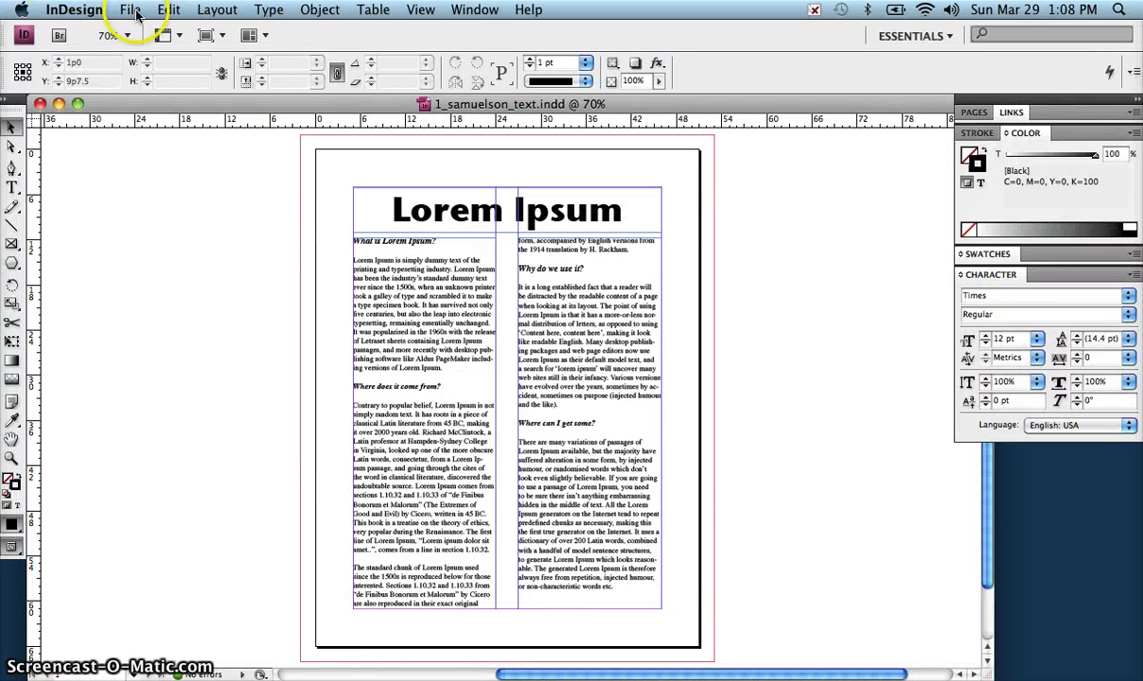
Close the InDesign document and move the PDF icon back to the right
{"action": "left_click", "coordinate": [40, 103]}
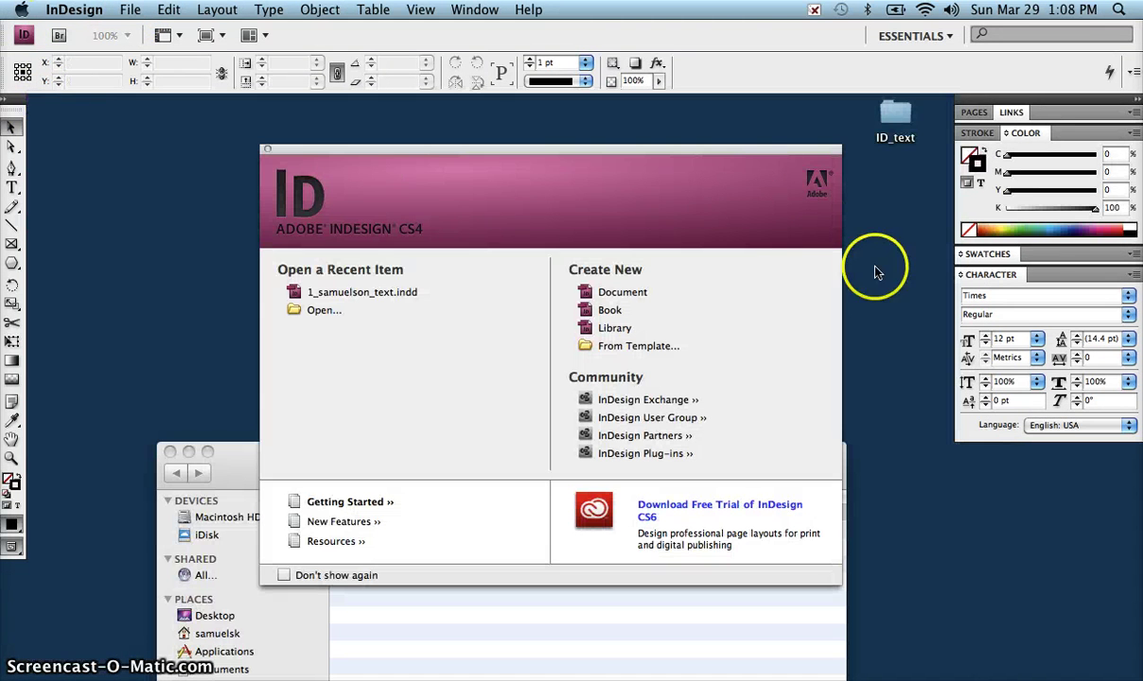
{"action": "left_click", "coordinate": [876, 272]}
{"action": "left_click_drag", "start_coordinate": [975, 190], "coordinate": [1103, 203]}
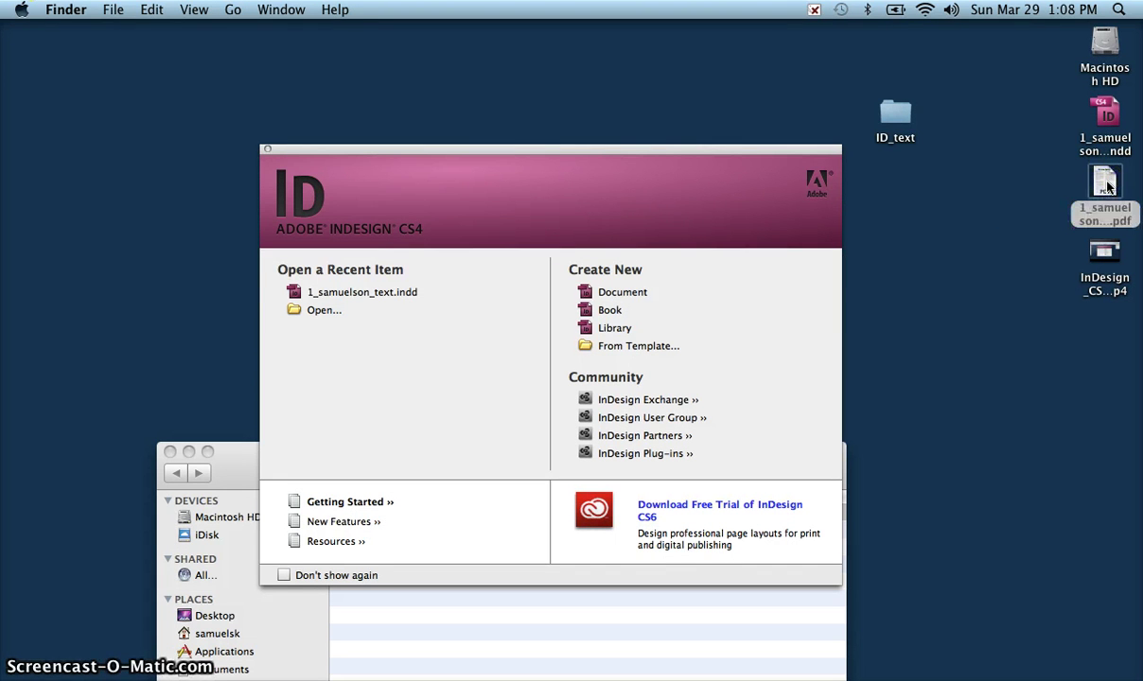
Open 1_samuelson_text.pdf in Adobe Reader and scroll through the page
{"action": "double_click", "coordinate": [1105, 185]}
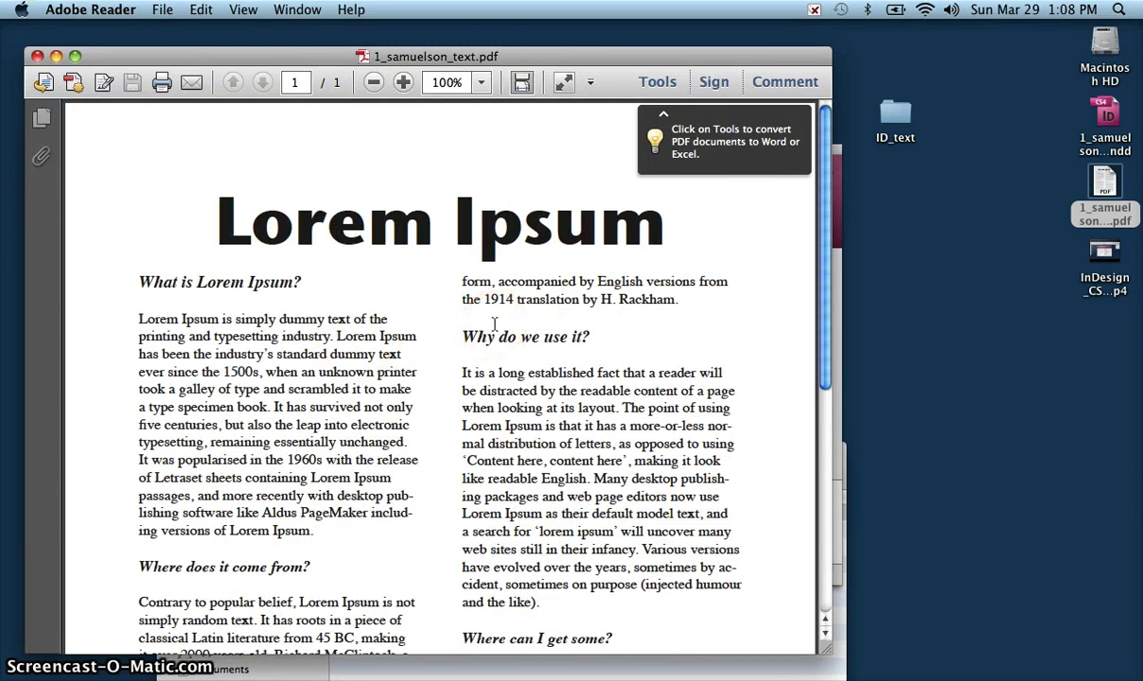
{"action": "scroll", "coordinate": [493, 324], "scroll_direction": "down", "scroll_amount": 10}
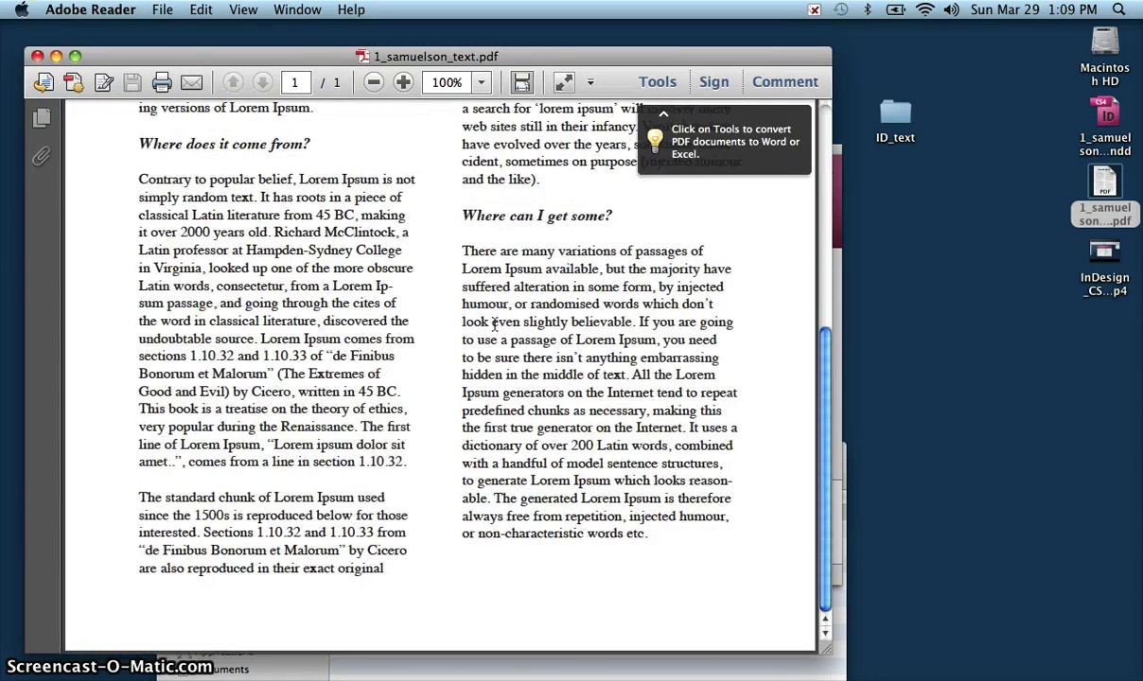
{"action": "scroll", "coordinate": [493, 325], "scroll_direction": "up", "scroll_amount": 10}
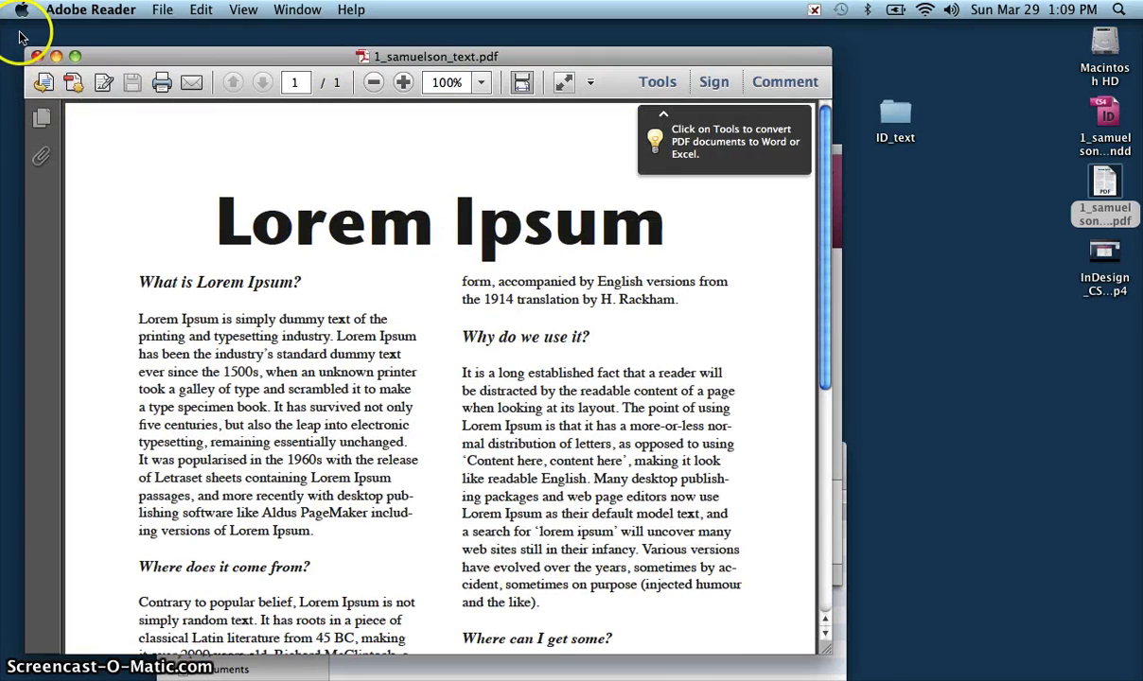